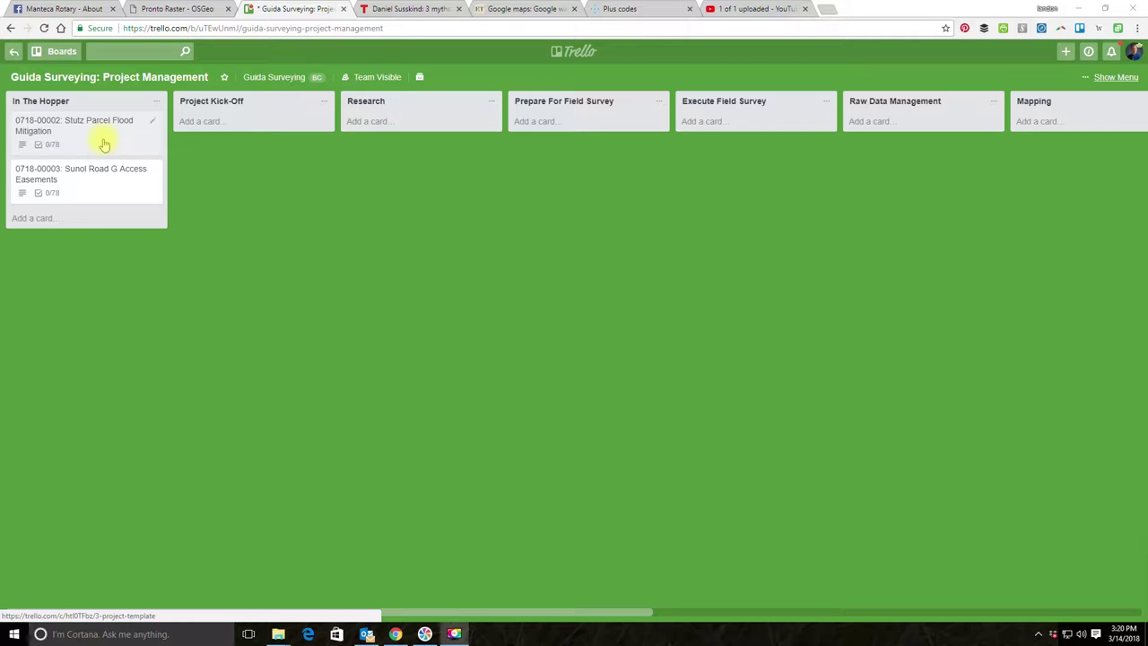
Open the card "0718-00002: Stutz Parcel Flood Mitigation" and look over its project checklists.
click(103, 142)
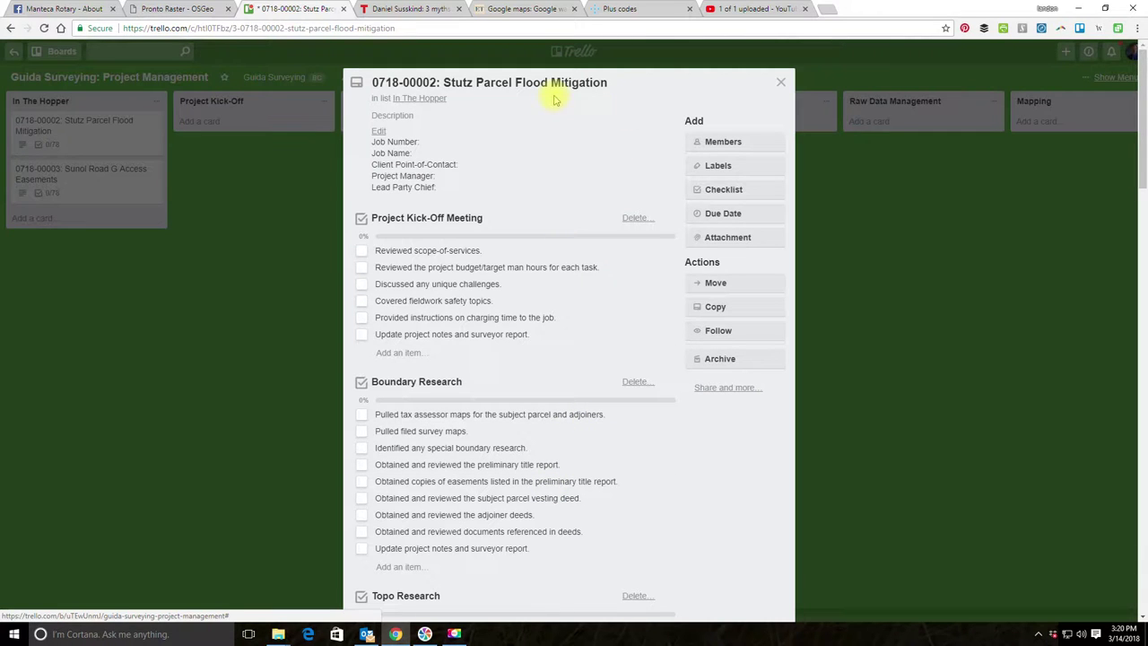
scroll(552, 175, down, 1)
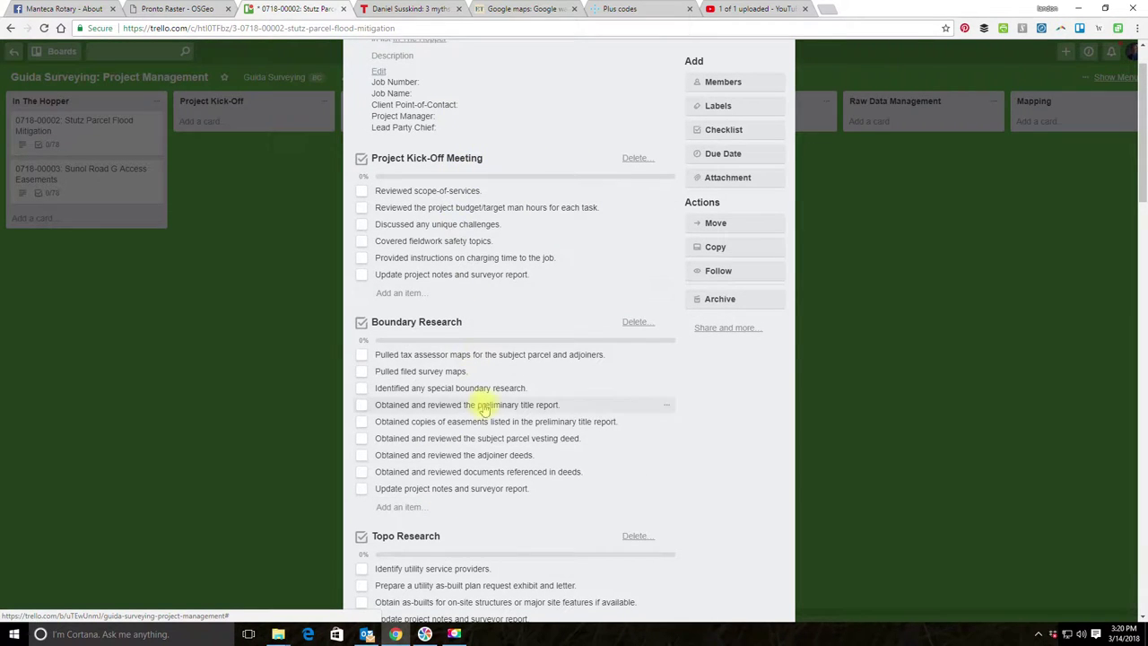
scroll(480, 409, down, 3)
scroll(488, 399, down, 2)
scroll(499, 399, up, 5)
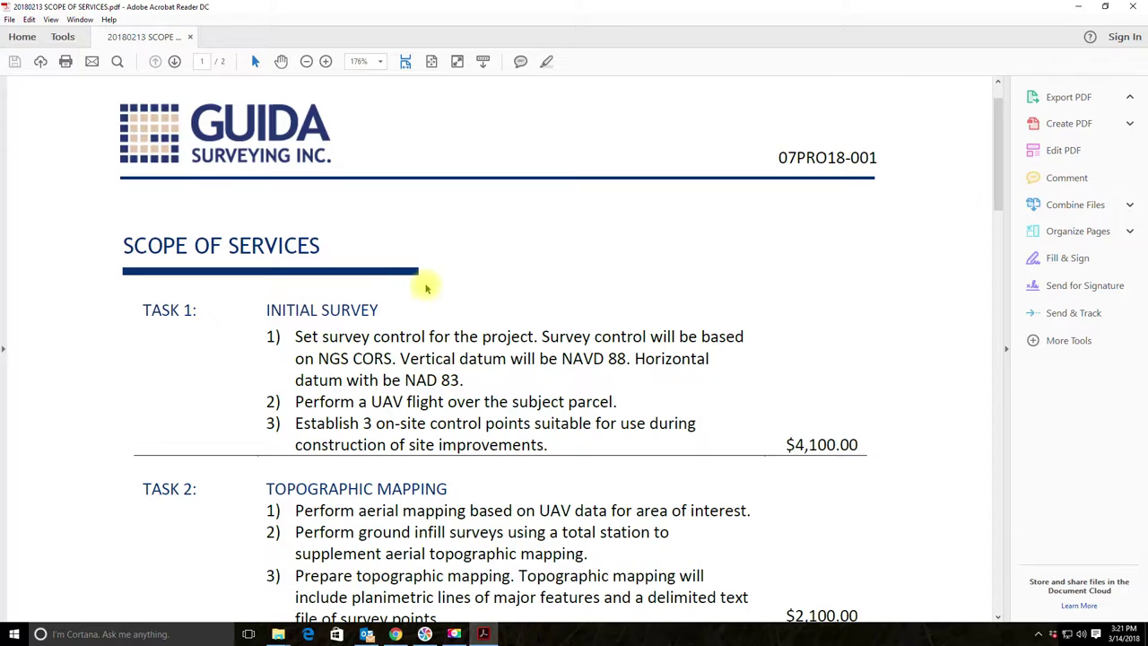
Read the tasks, deliverables and schedule in the Scope of Services PDF in Acrobat Reader, and return to the Trello card.
scroll(431, 309, down, 3)
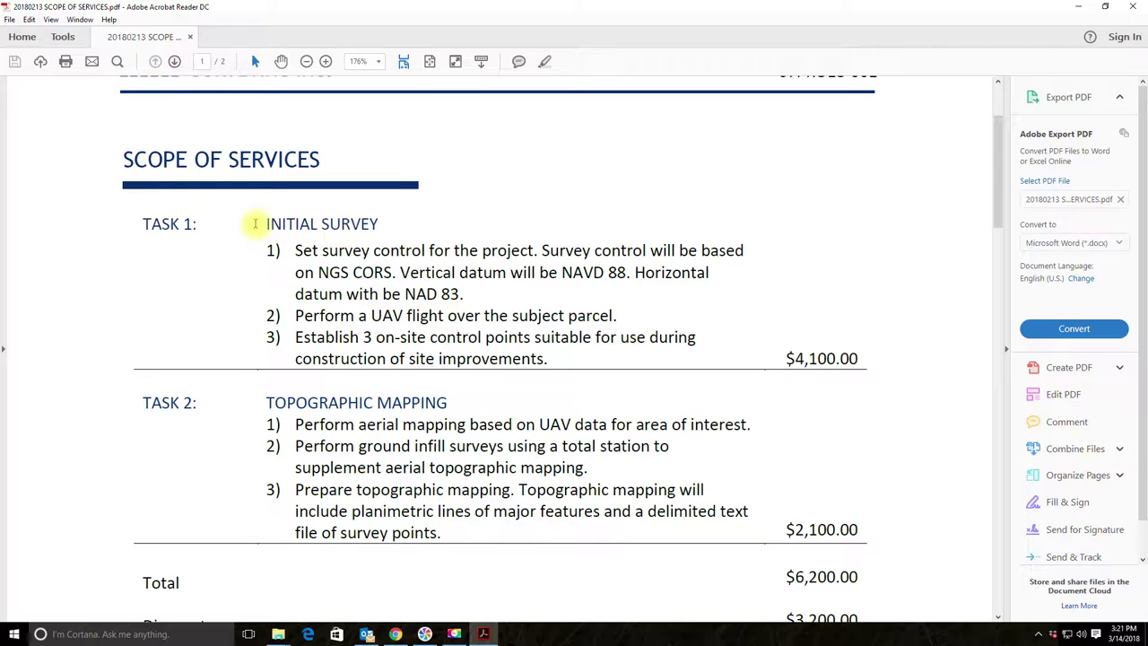
scroll(411, 206, down, 3)
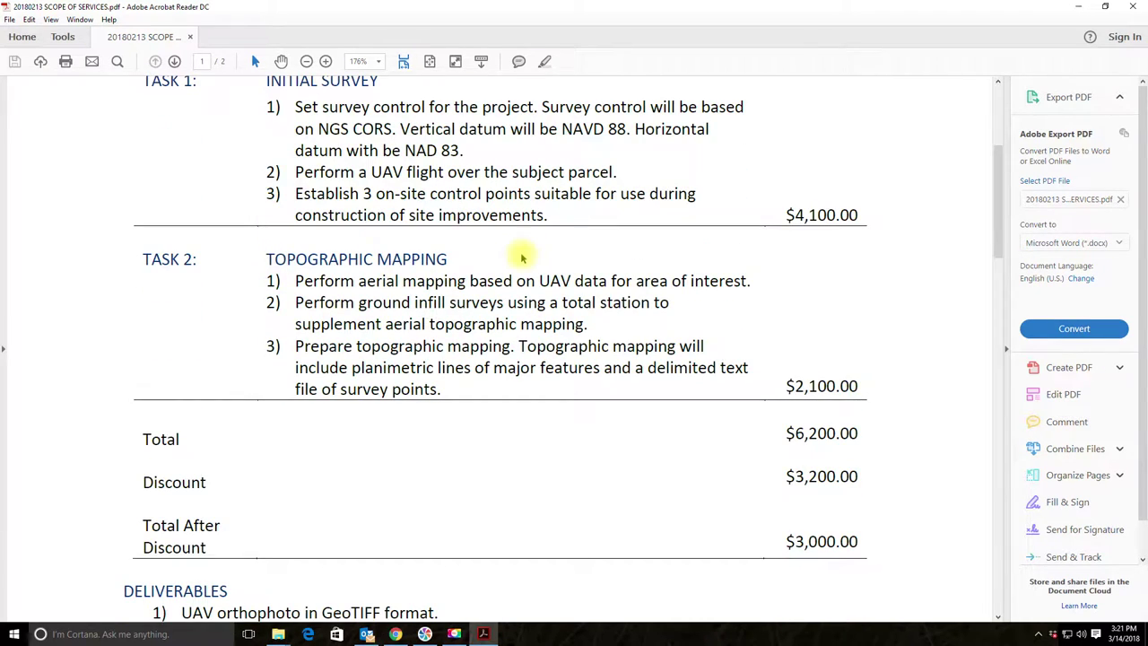
scroll(538, 260, down, 6)
scroll(541, 263, up, 8)
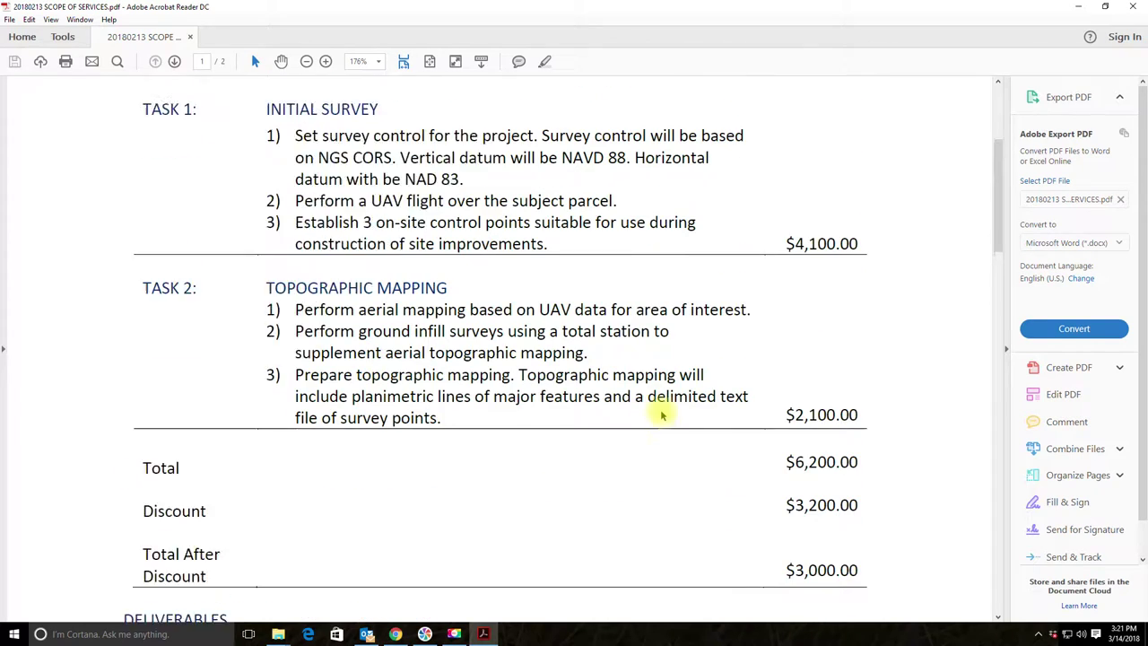
scroll(456, 308, down, 1)
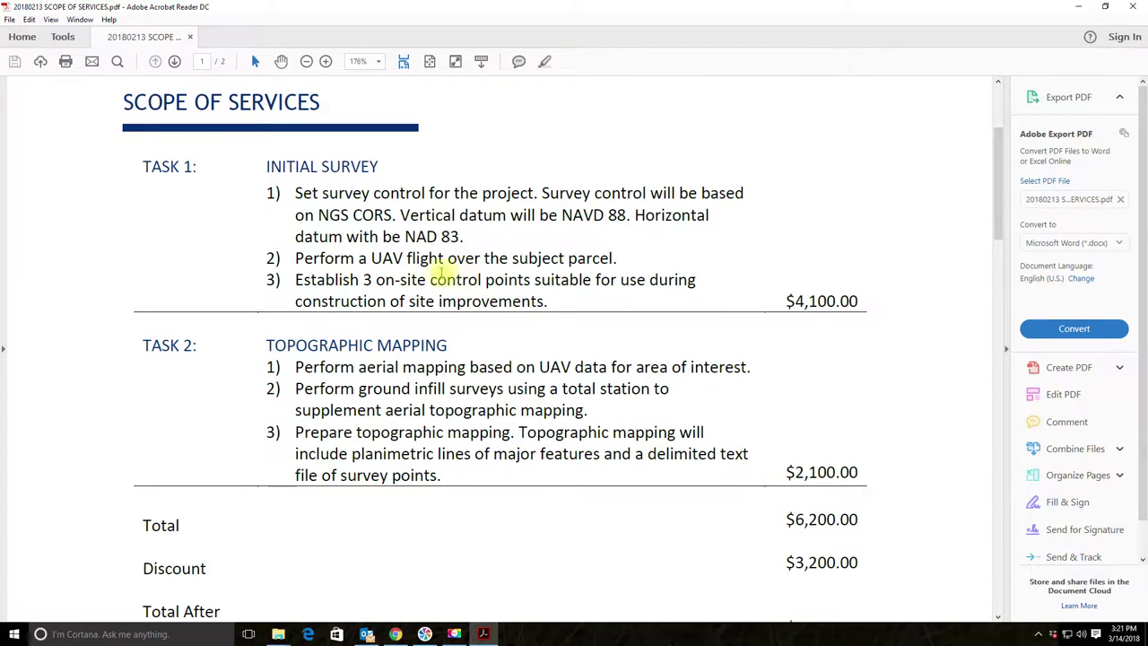
scroll(459, 304, down, 1)
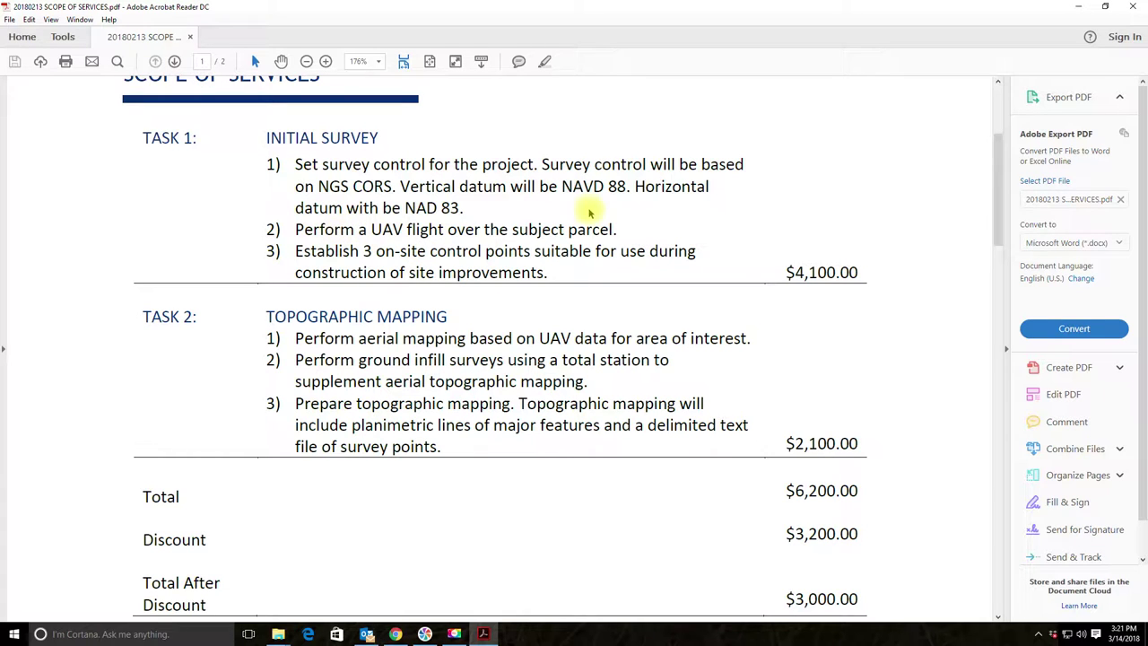
scroll(597, 219, down, 3)
scroll(596, 219, down, 1)
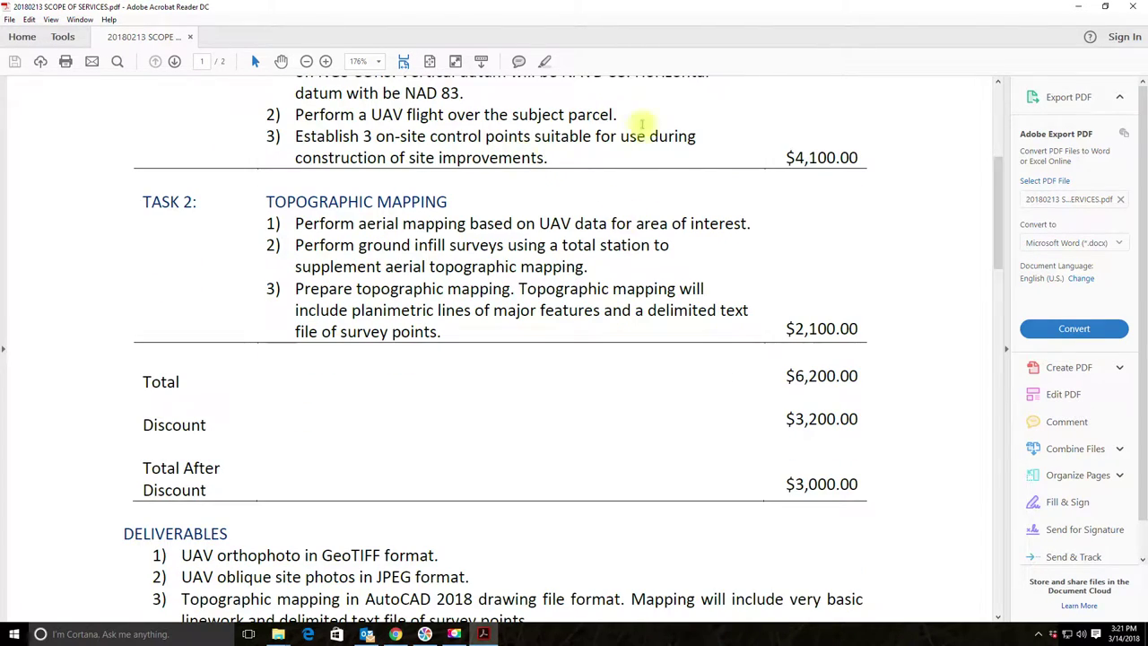
scroll(608, 154, down, 3)
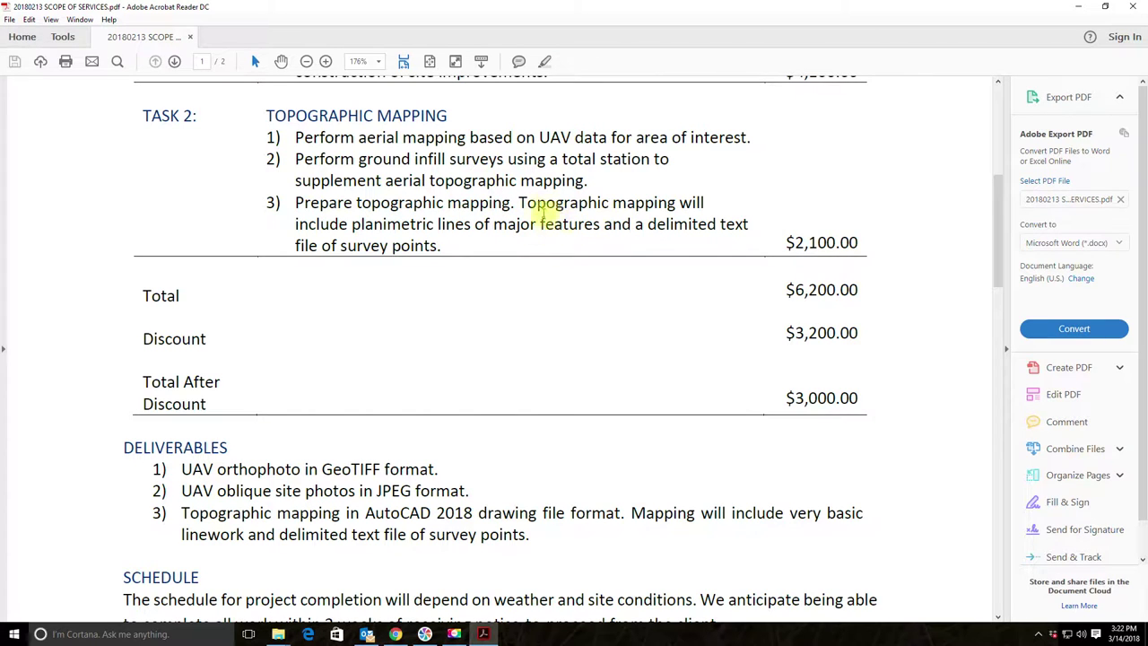
scroll(623, 254, down, 4)
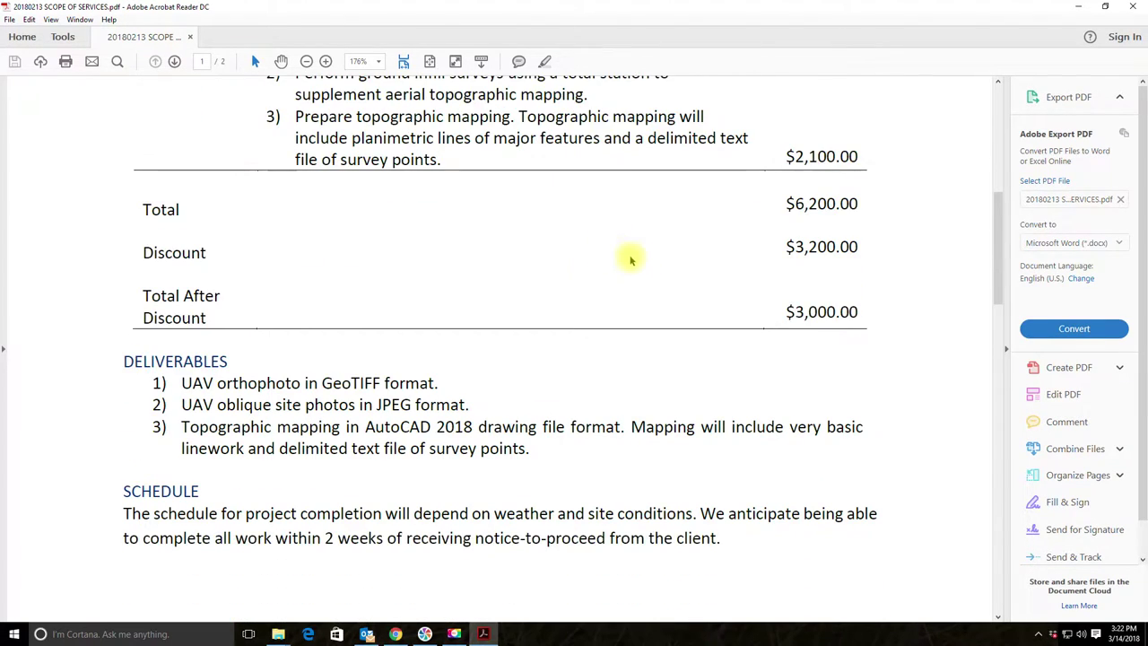
scroll(682, 410, down, 2)
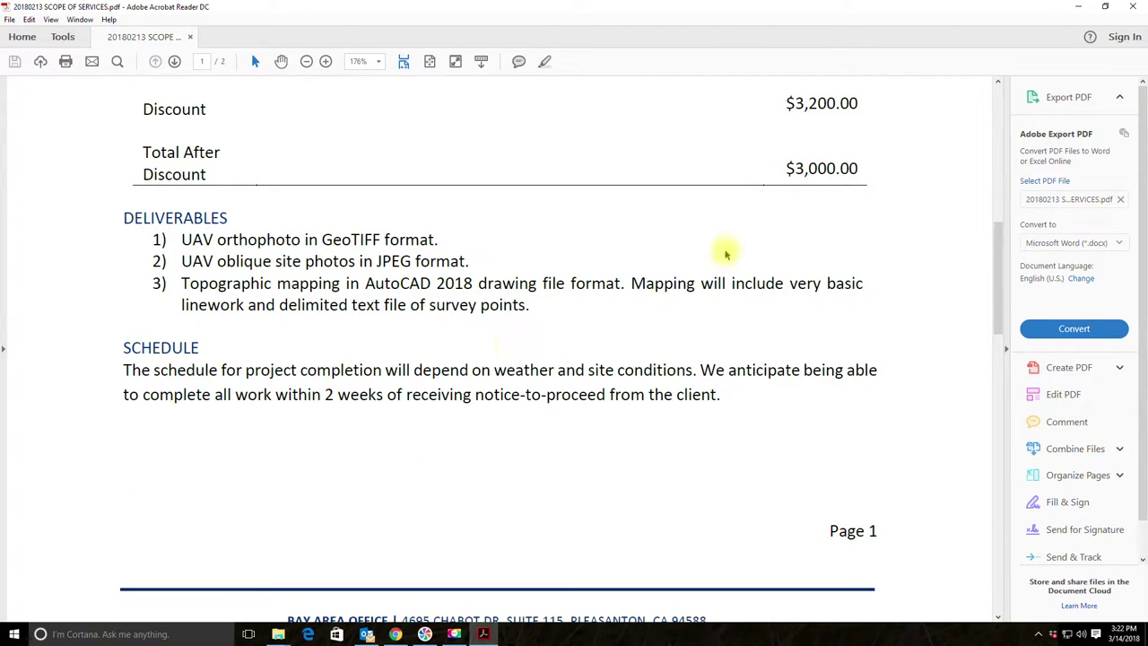
scroll(641, 371, up, 5)
scroll(654, 382, up, 5)
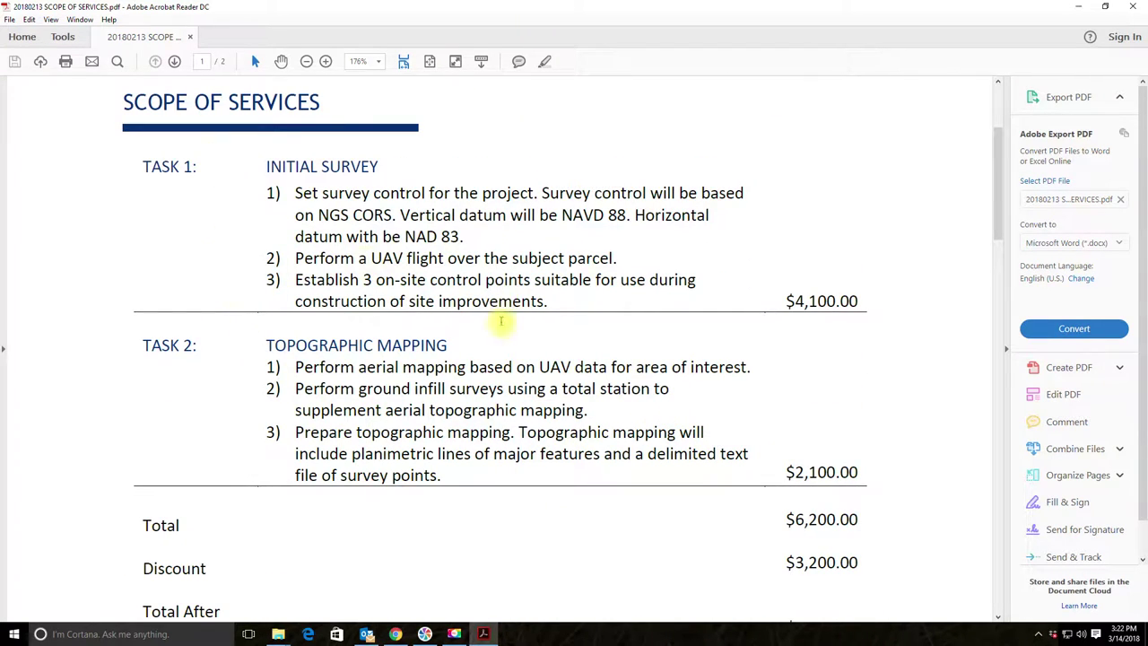
double_click(464, 5)
click(1122, 101)
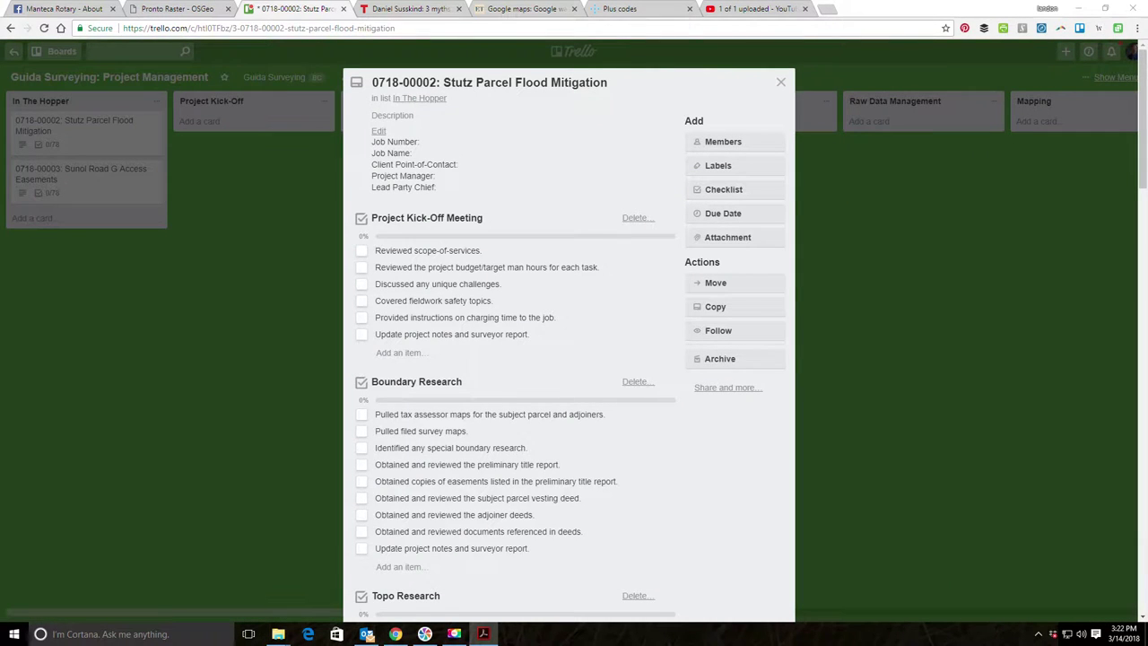
Delete the entire Boundary Research checklist from the Stutz Parcel Flood Mitigation card.
scroll(440, 169, down, 1)
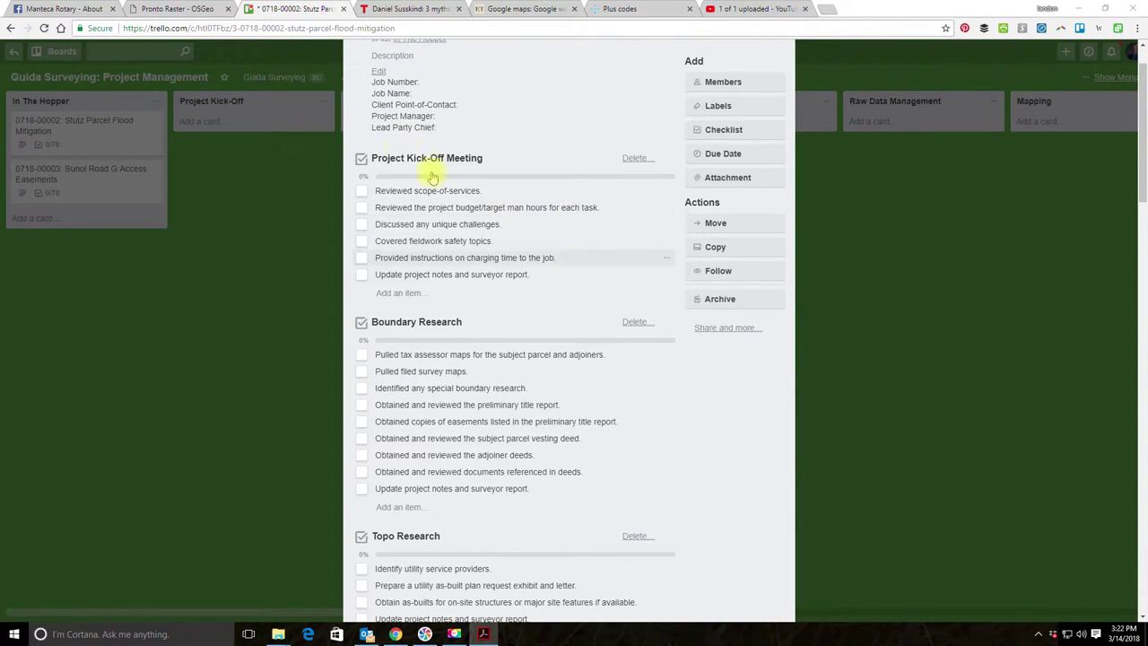
scroll(536, 172, up, 1)
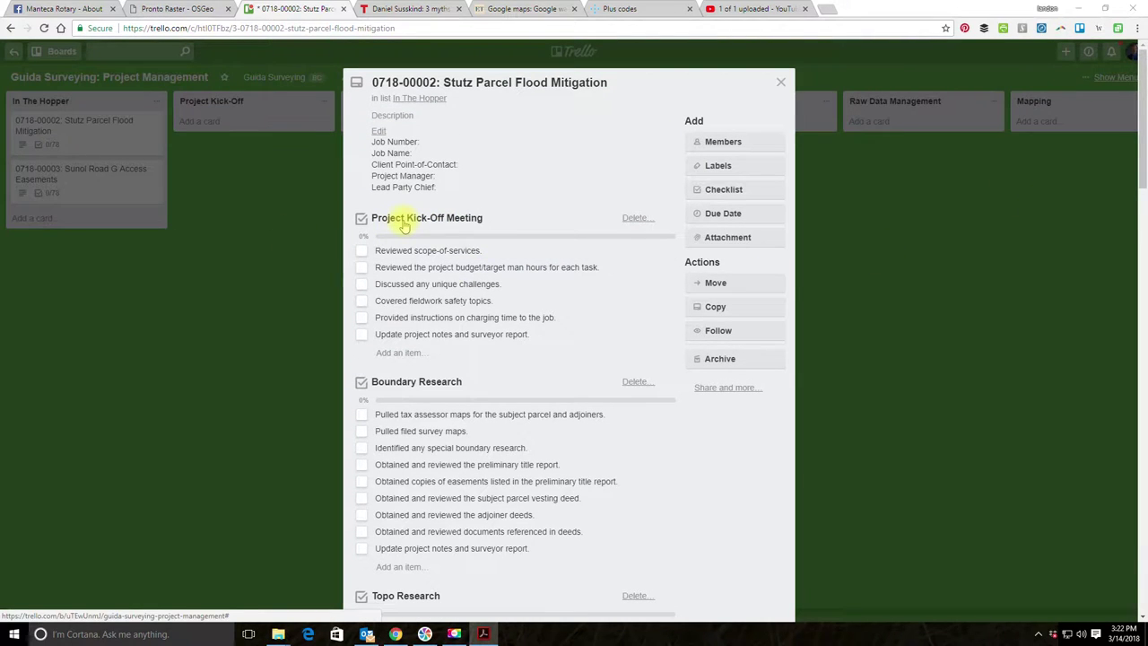
scroll(405, 225, down, 1)
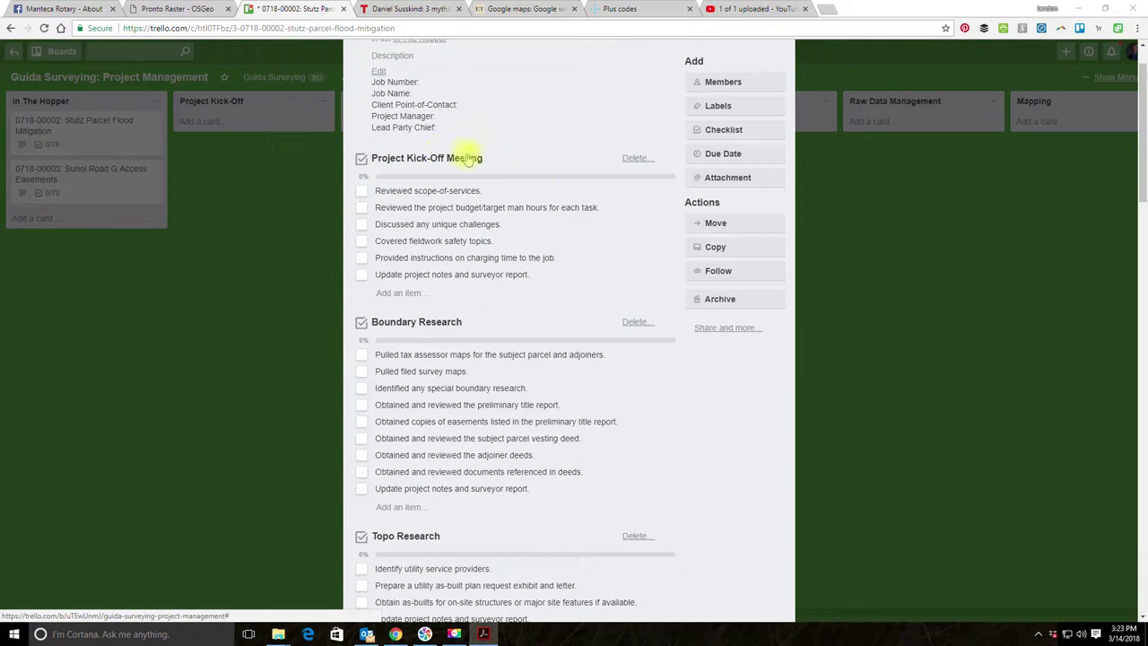
scroll(458, 233, down, 3)
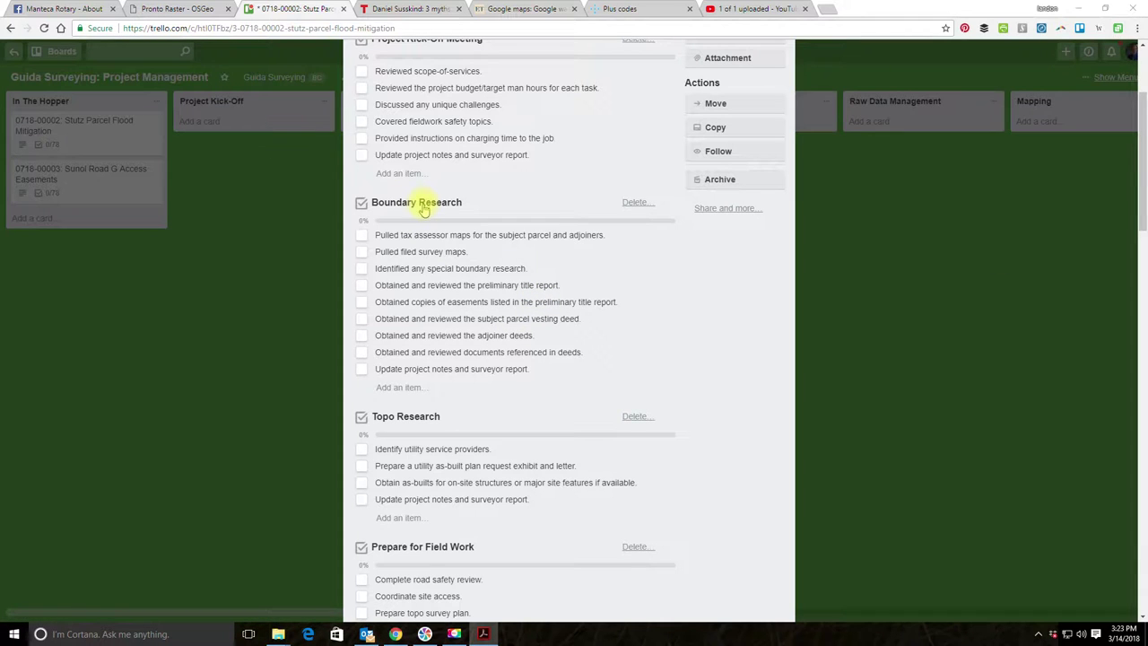
click(635, 202)
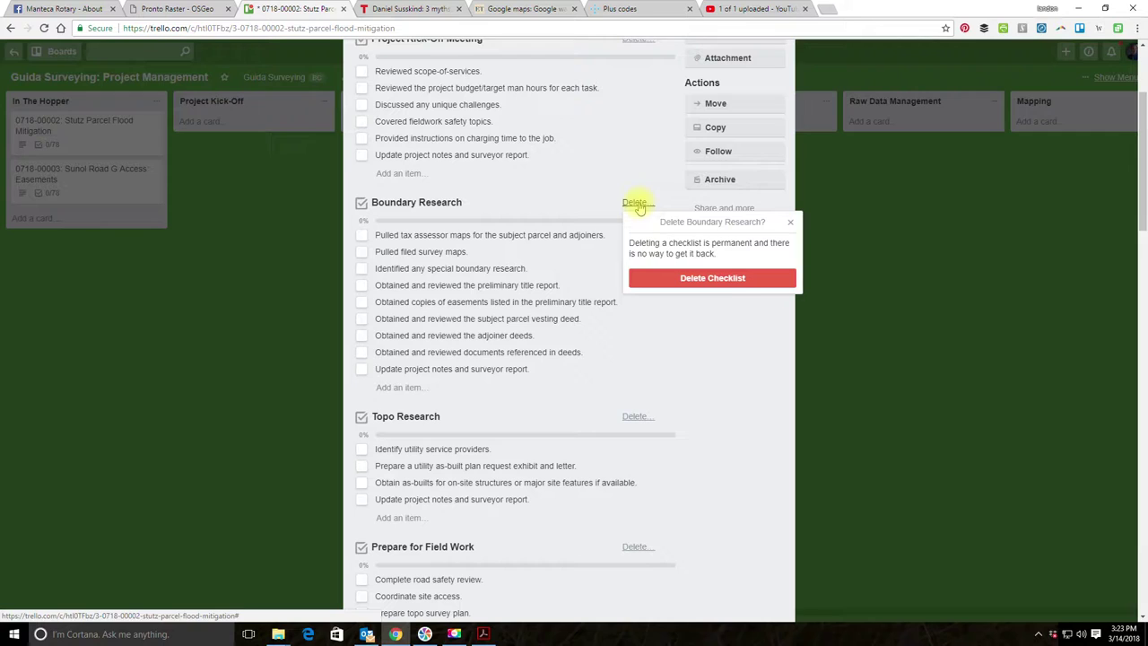
click(723, 279)
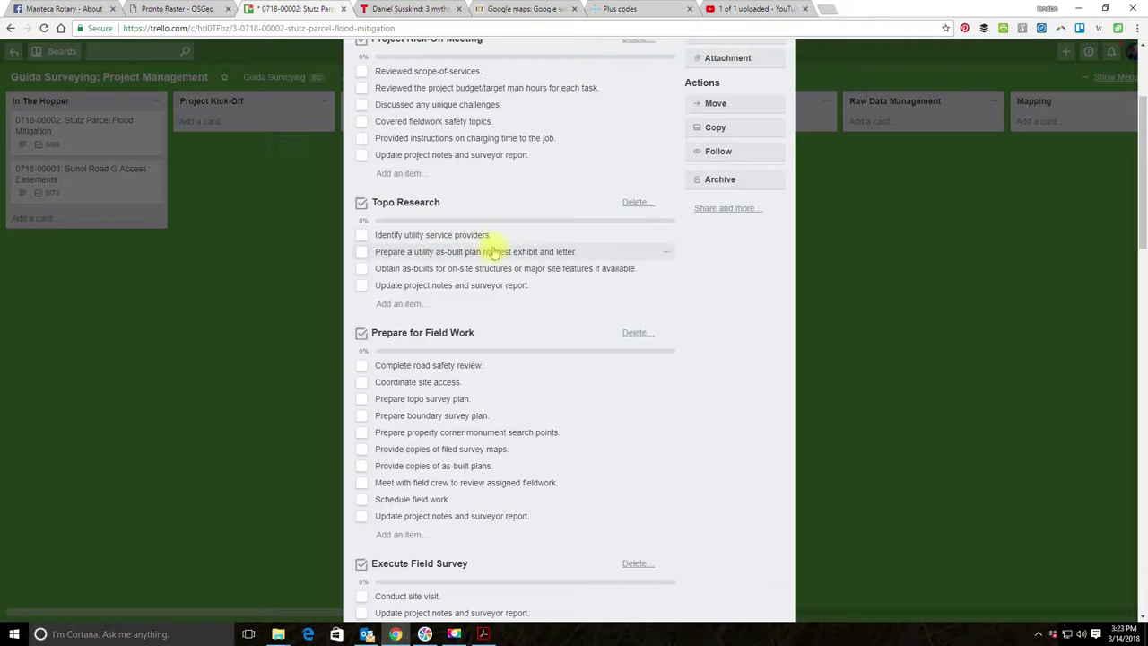
Delete the utility service providers, utility as-built plan request and on-site structure as-builts items from the Topo Research checklist.
click(670, 237)
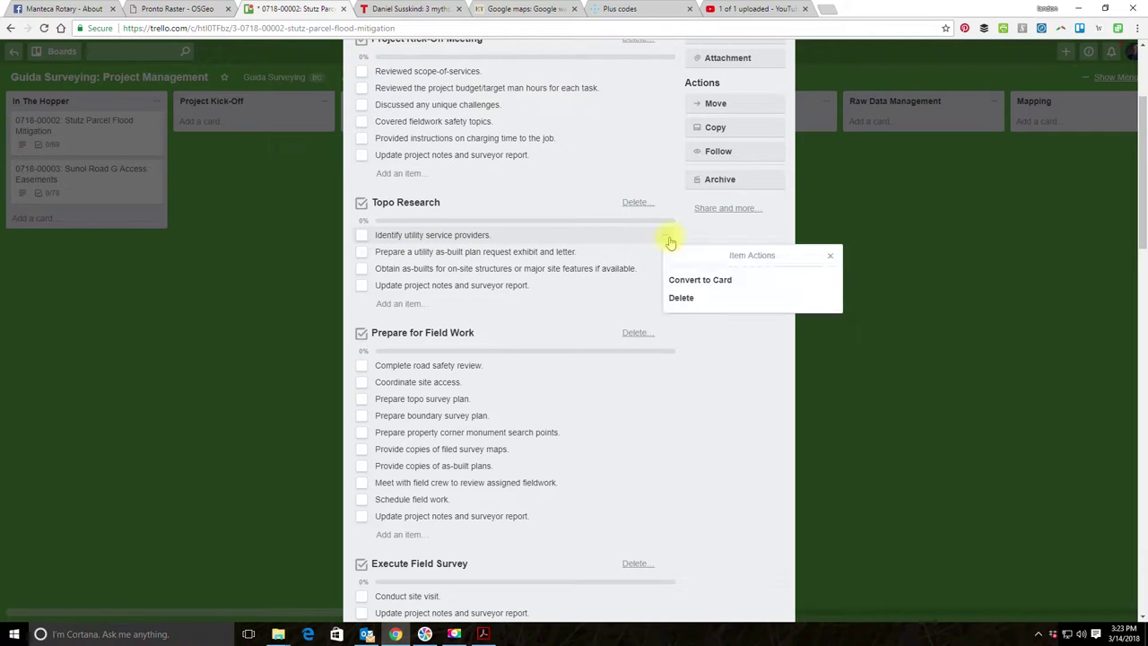
click(696, 301)
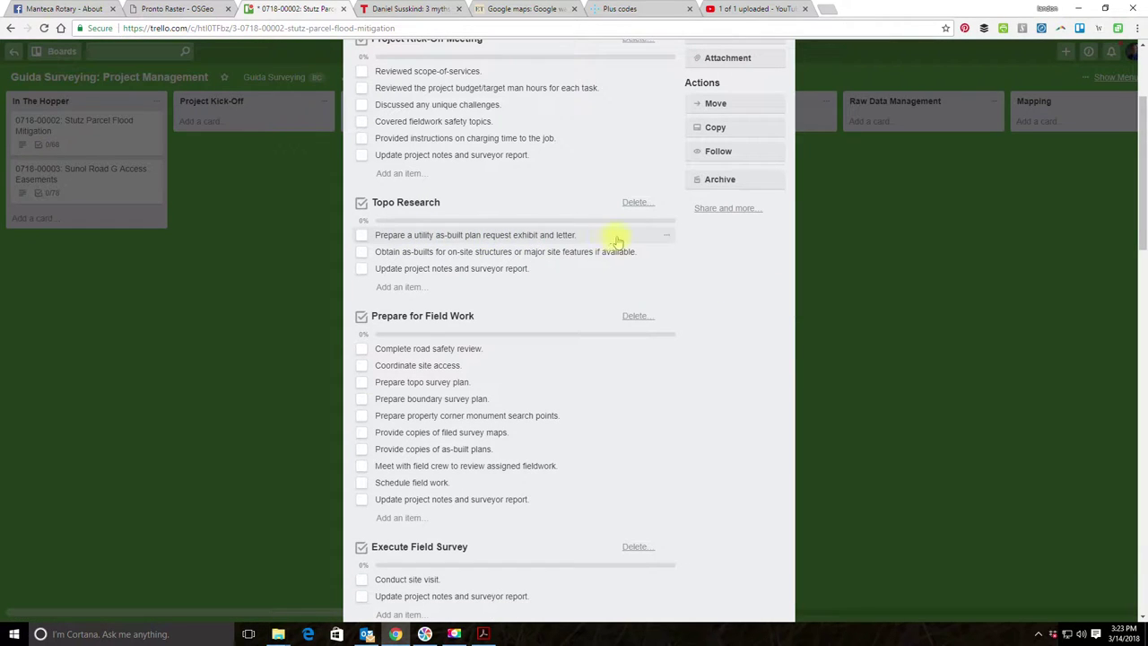
click(662, 238)
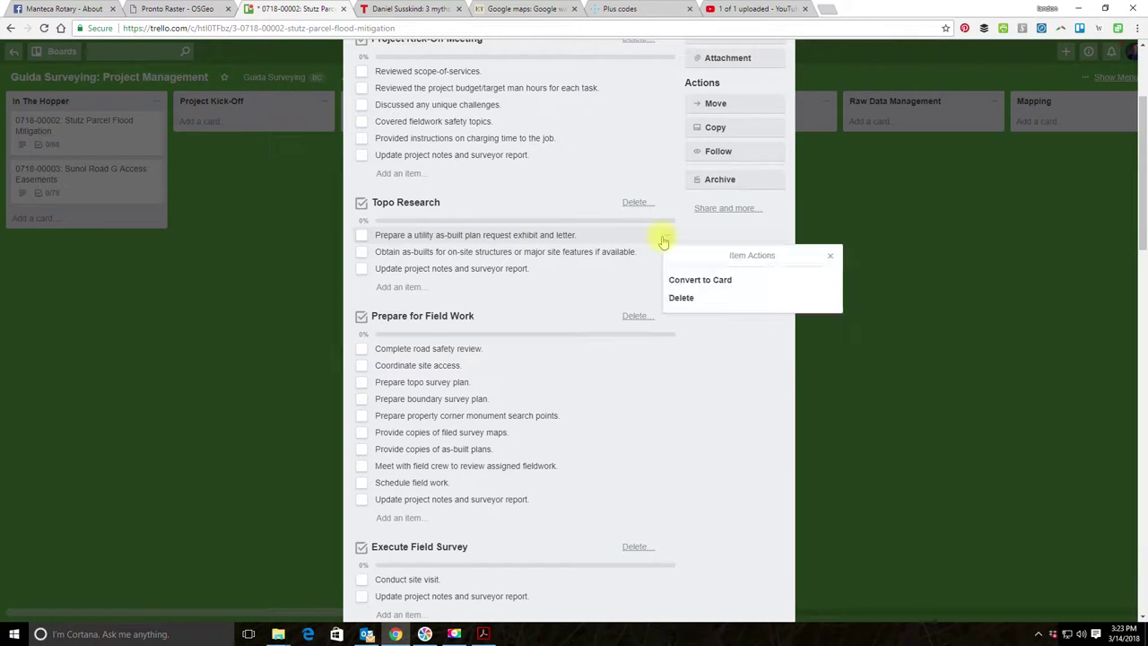
click(724, 296)
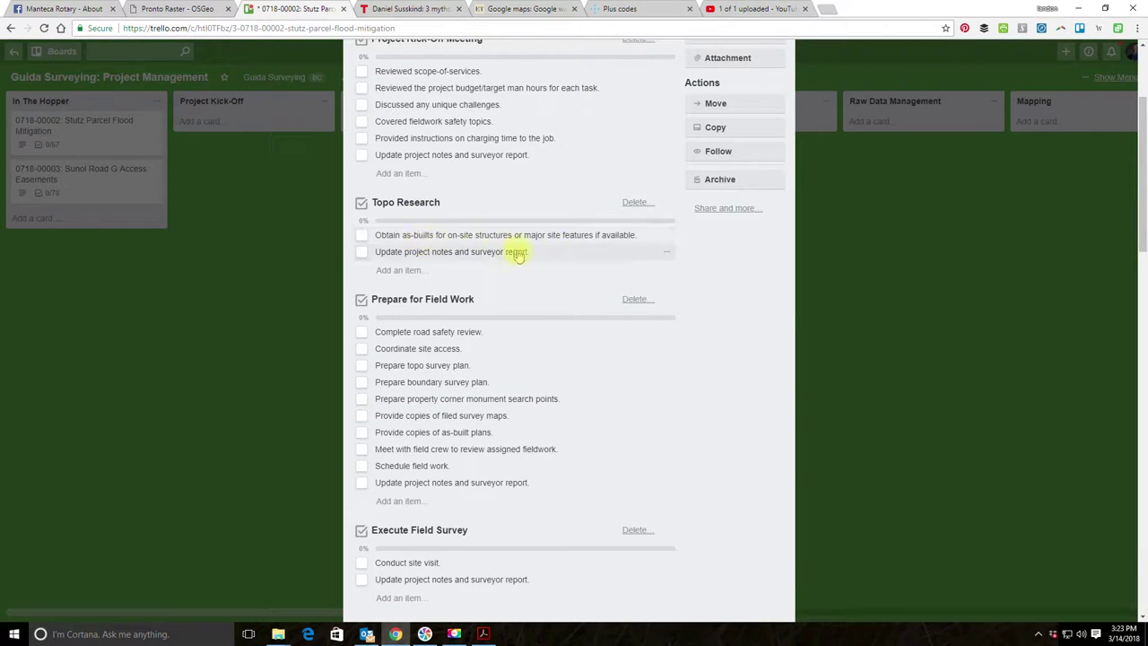
click(667, 236)
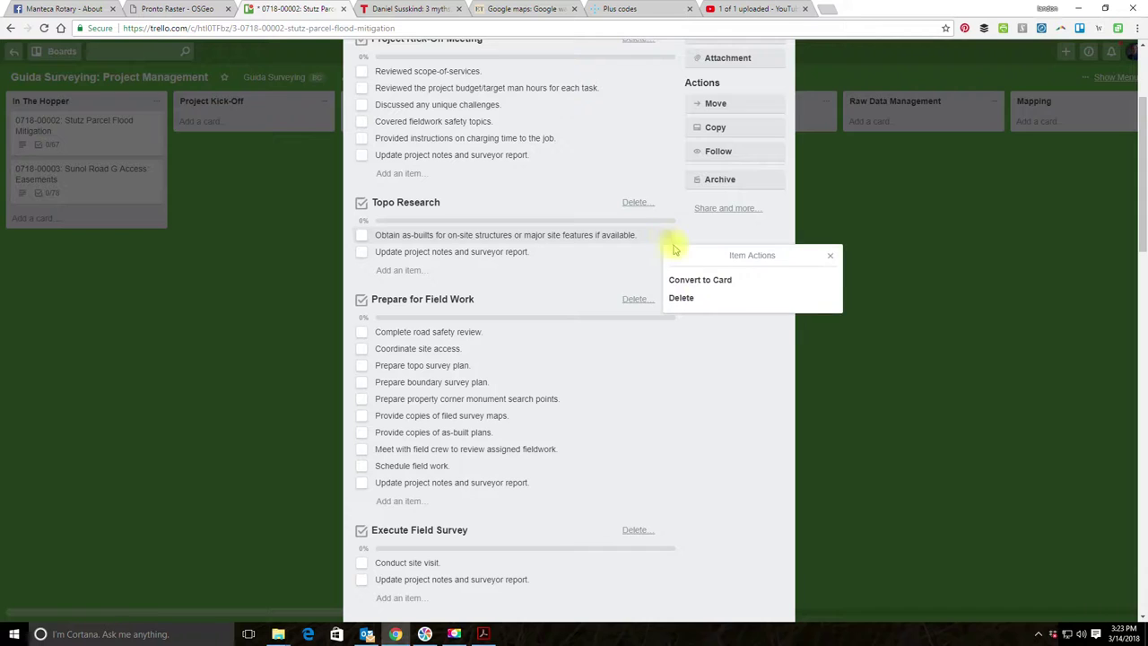
click(704, 302)
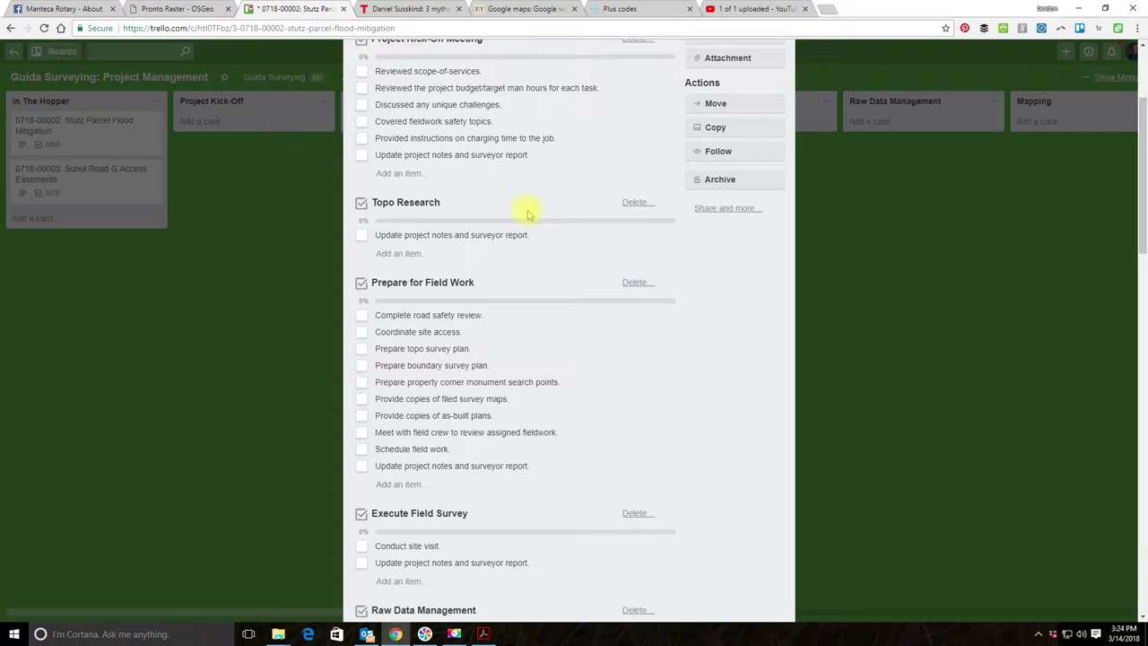
Delete the boundary survey plan and property corner monument search points items from the Prepare for Field Work checklist.
scroll(610, 241, down, 1)
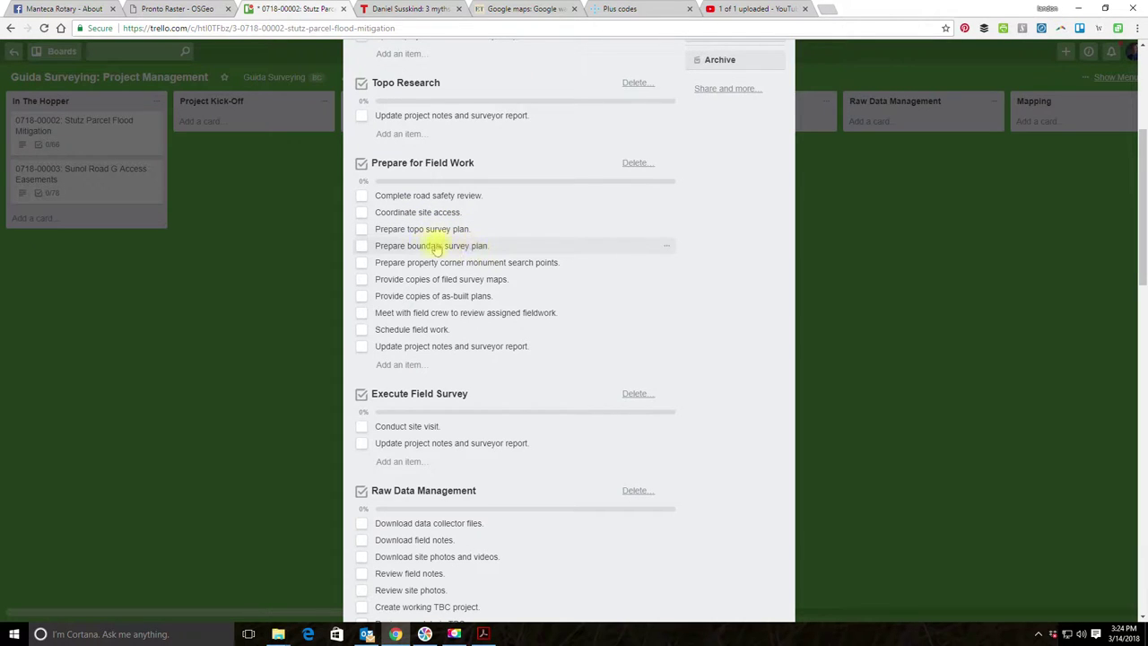
click(672, 253)
click(677, 310)
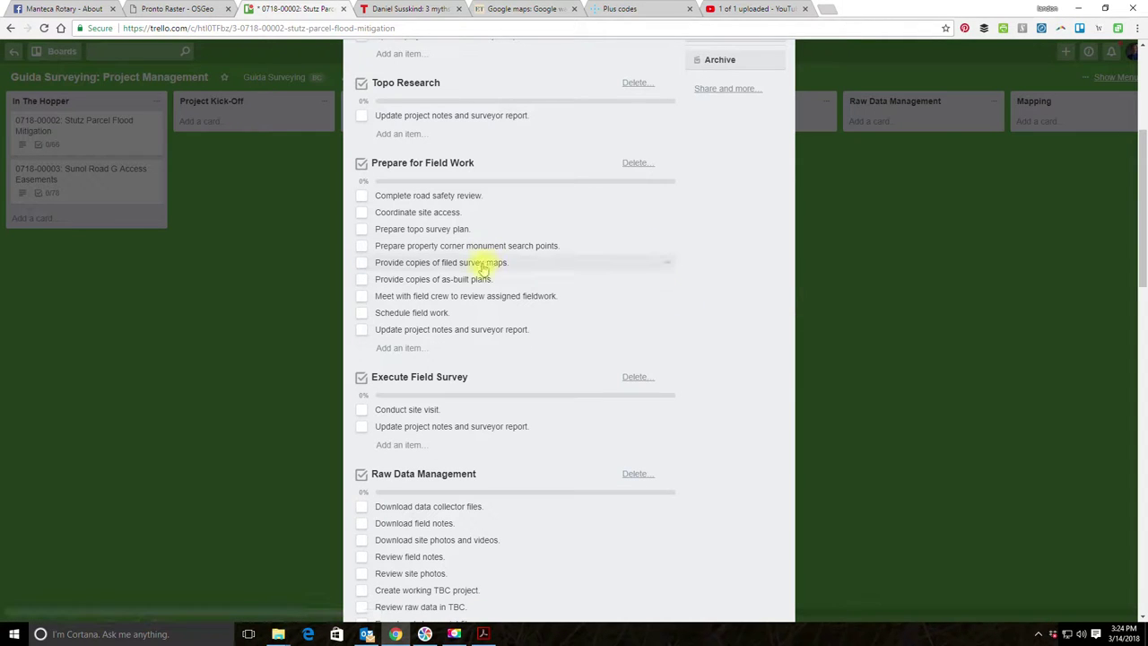
click(664, 251)
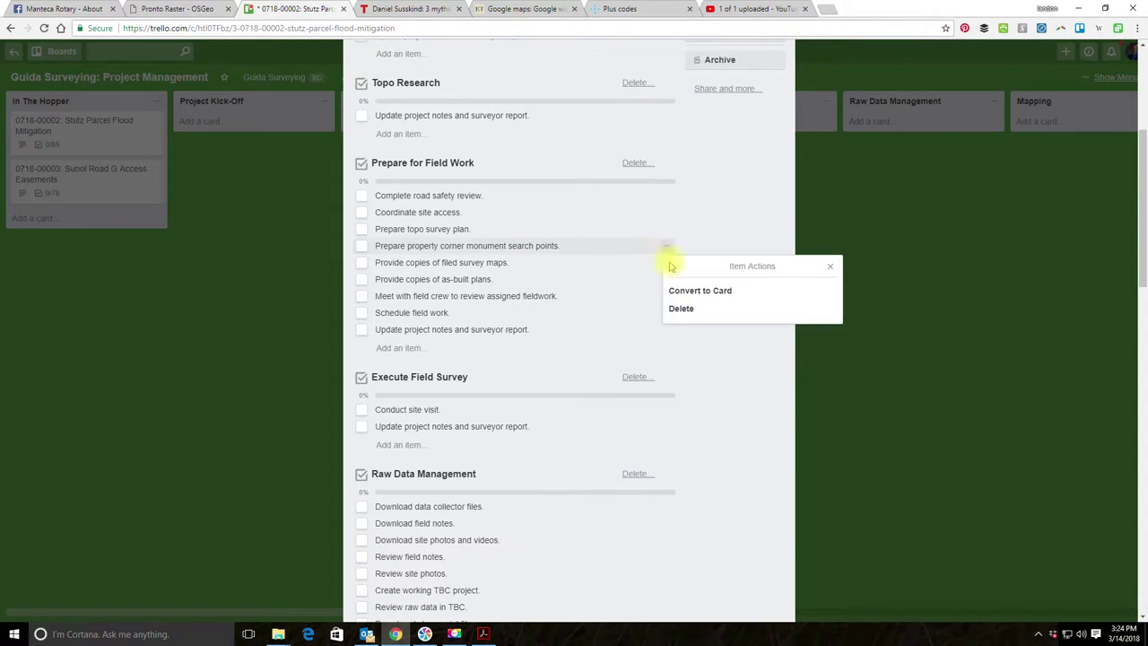
click(698, 310)
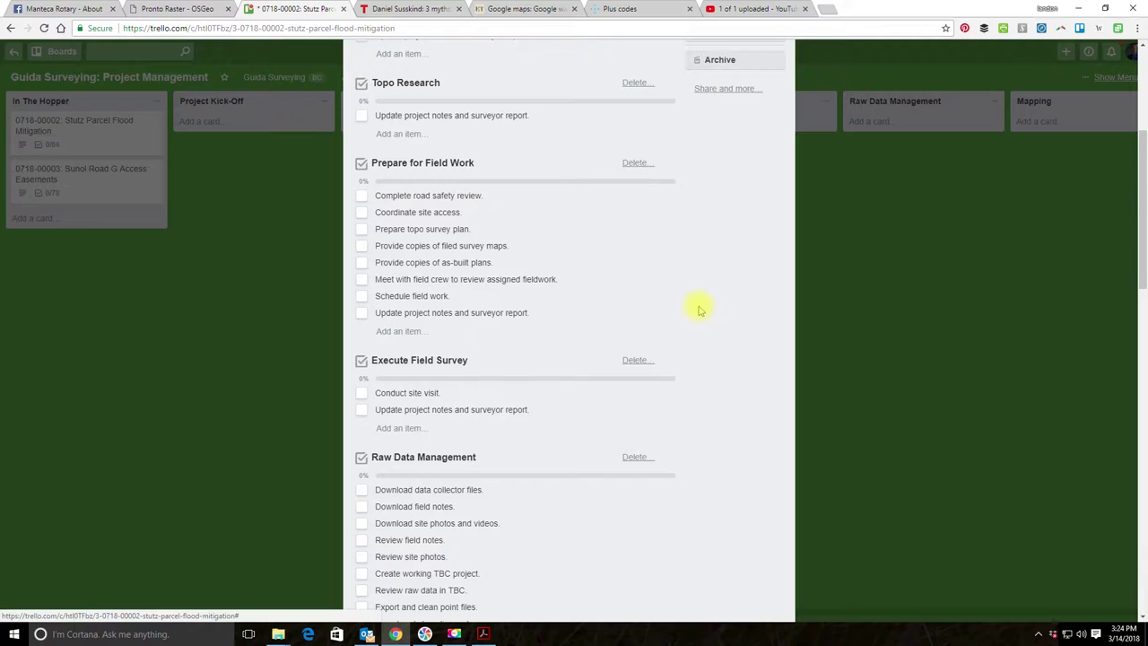
Delete the items about providing copies of filed survey maps and as-built plans from the Prepare for Field Work checklist.
click(653, 247)
click(388, 280)
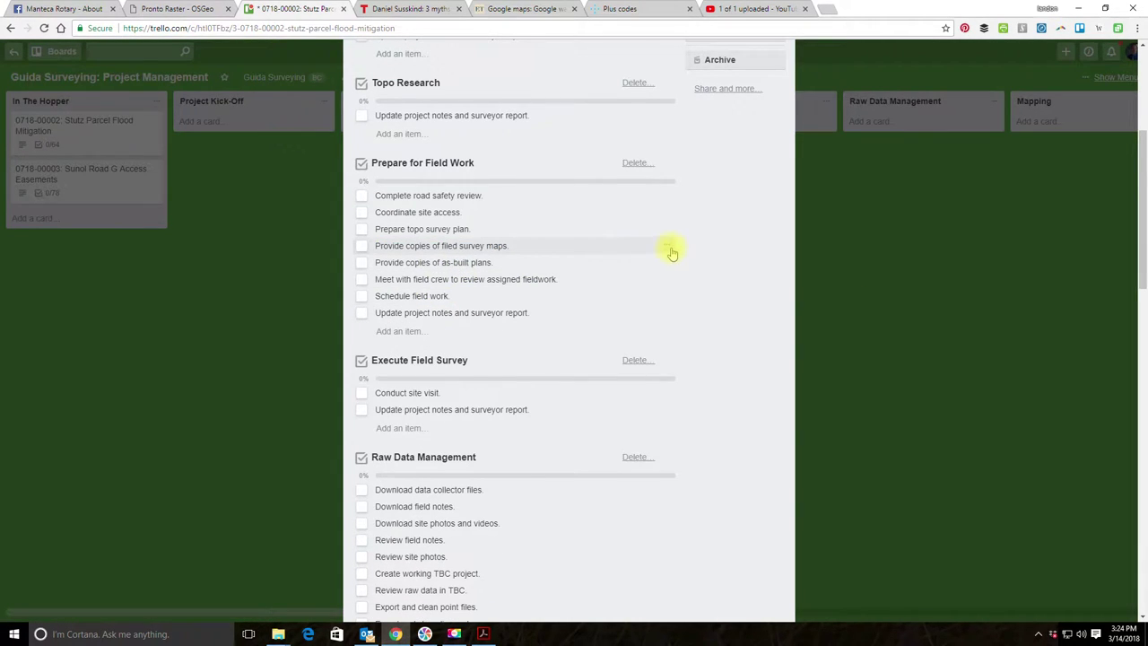
click(670, 249)
click(696, 308)
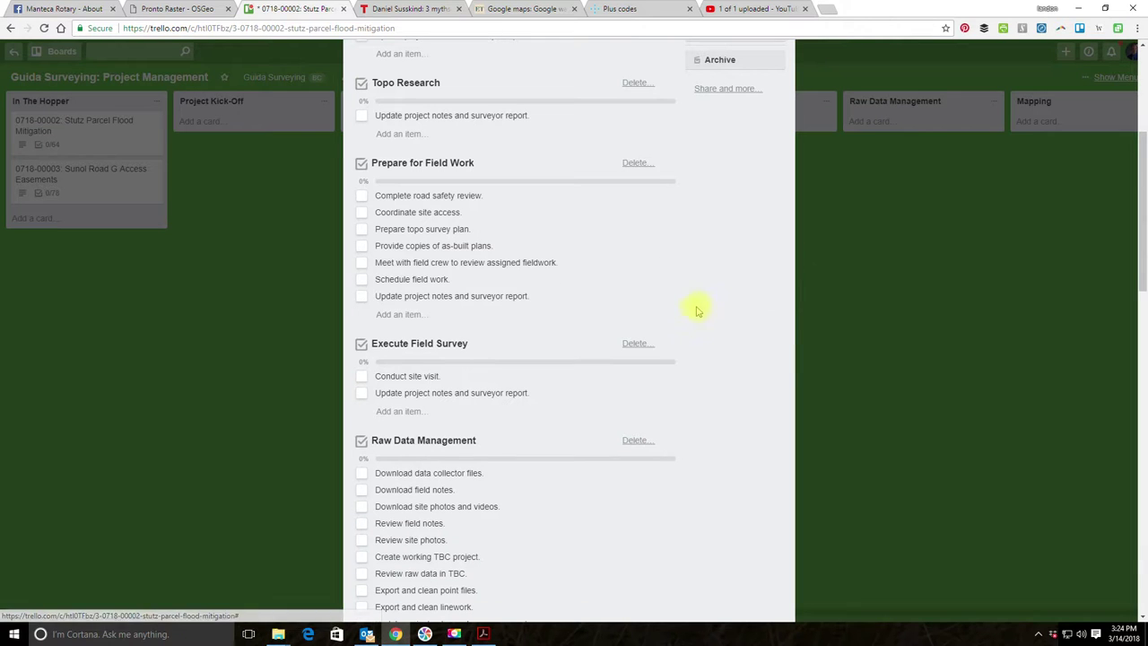
click(667, 249)
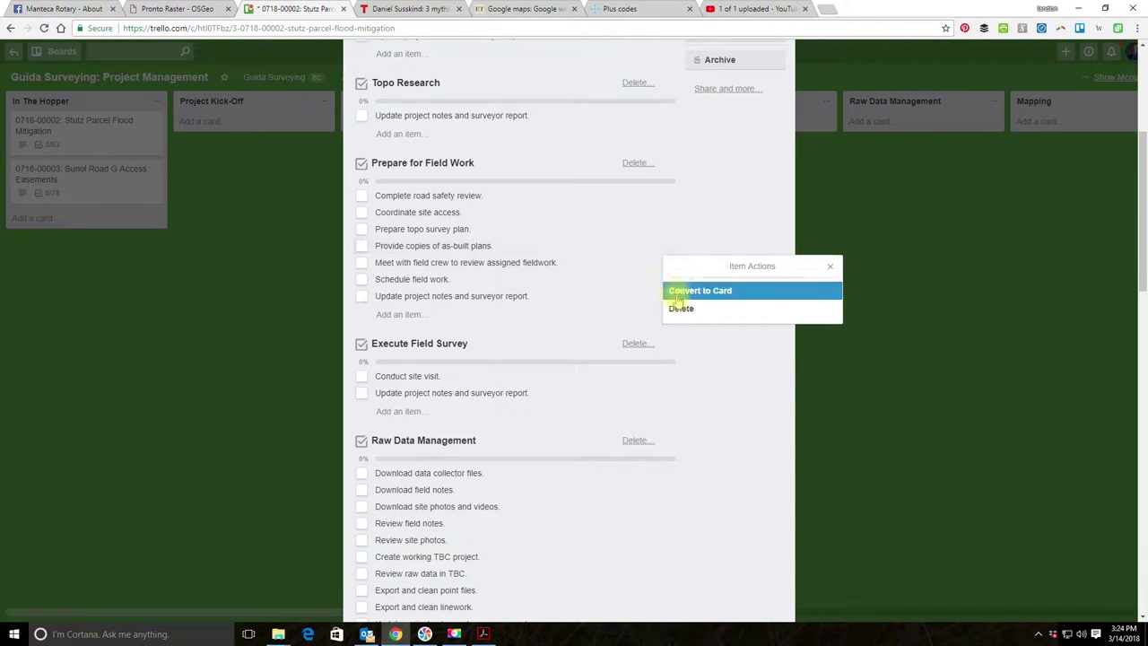
click(681, 308)
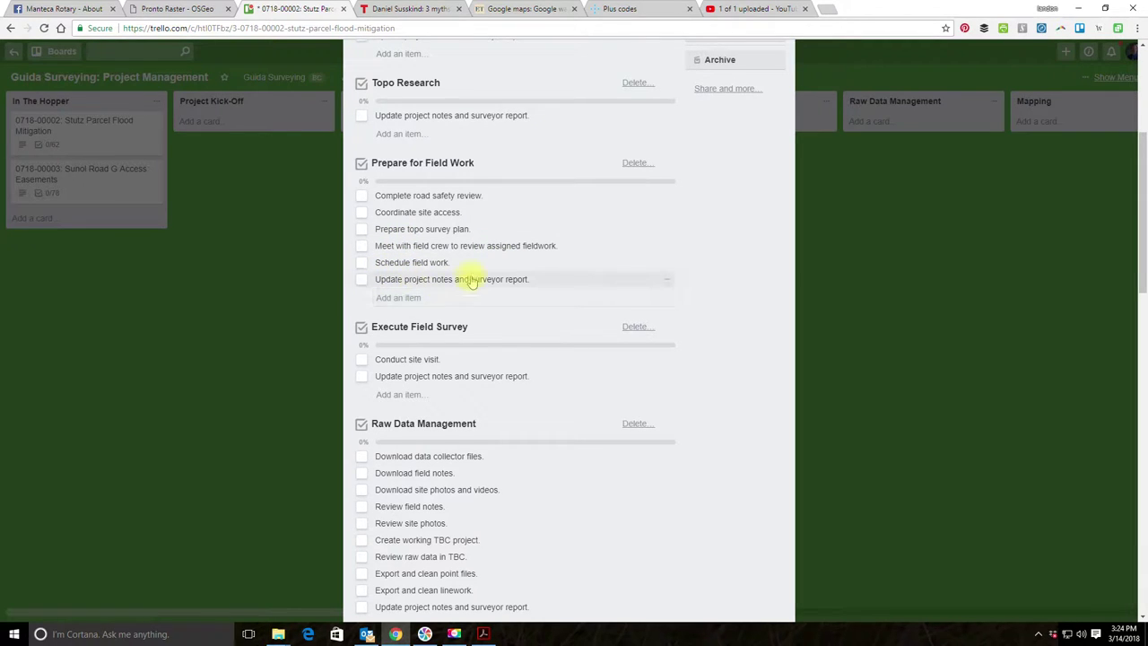
scroll(468, 287, down, 2)
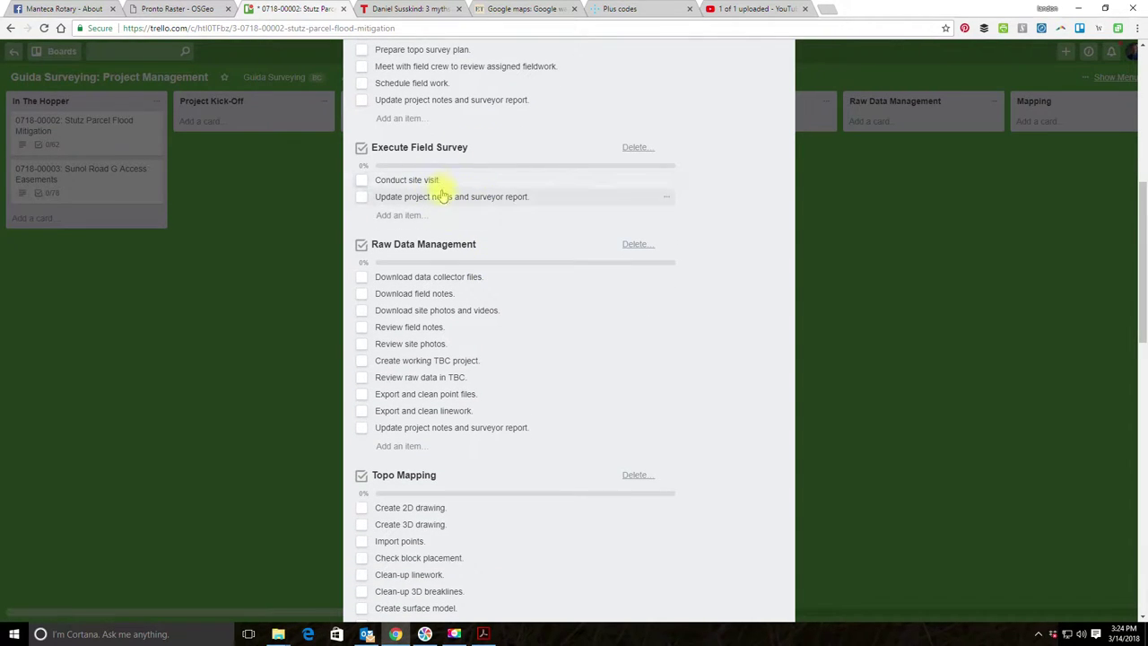
Delete the entire Boundary Mapping checklist from the Stutz Parcel Flood Mitigation card.
scroll(529, 264, down, 2)
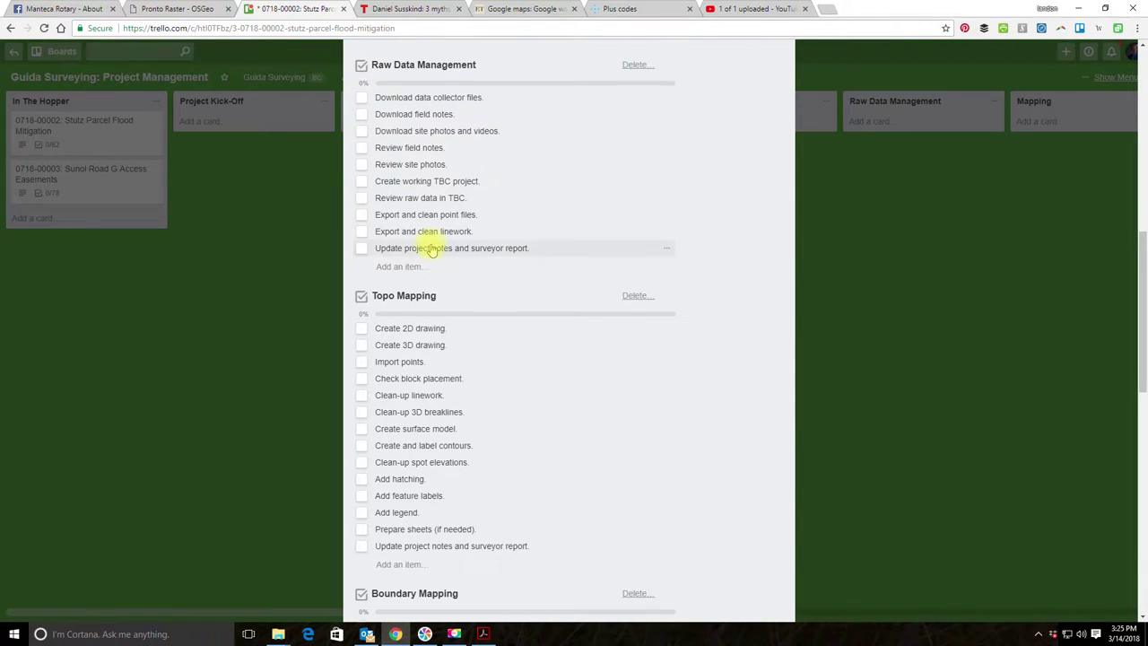
scroll(430, 254, down, 2)
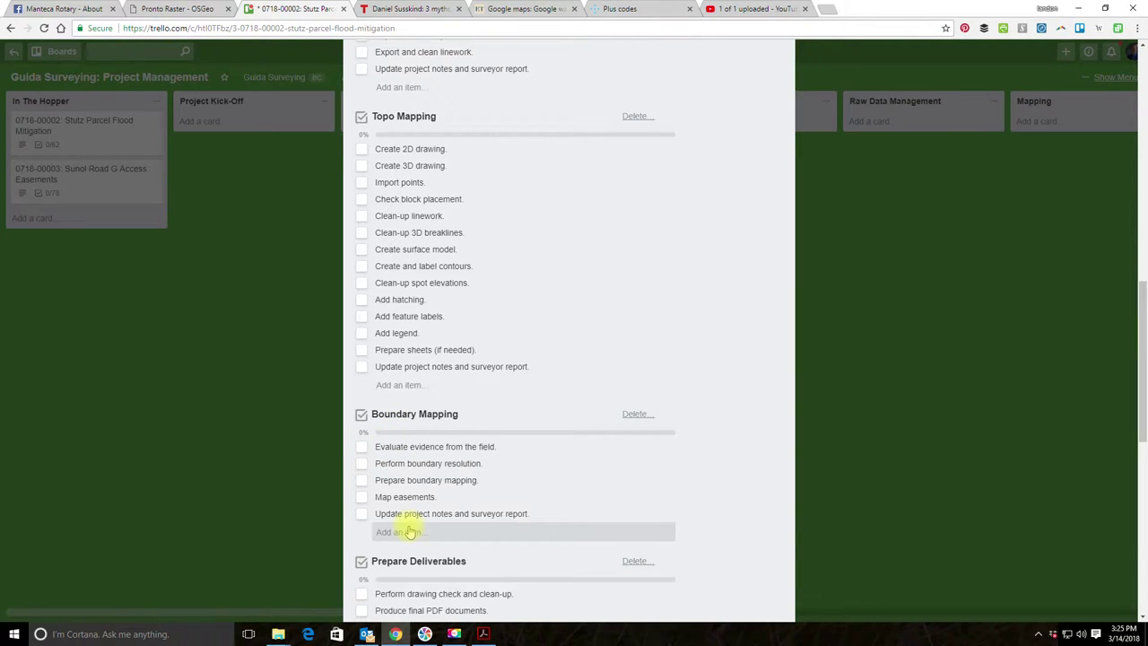
click(633, 414)
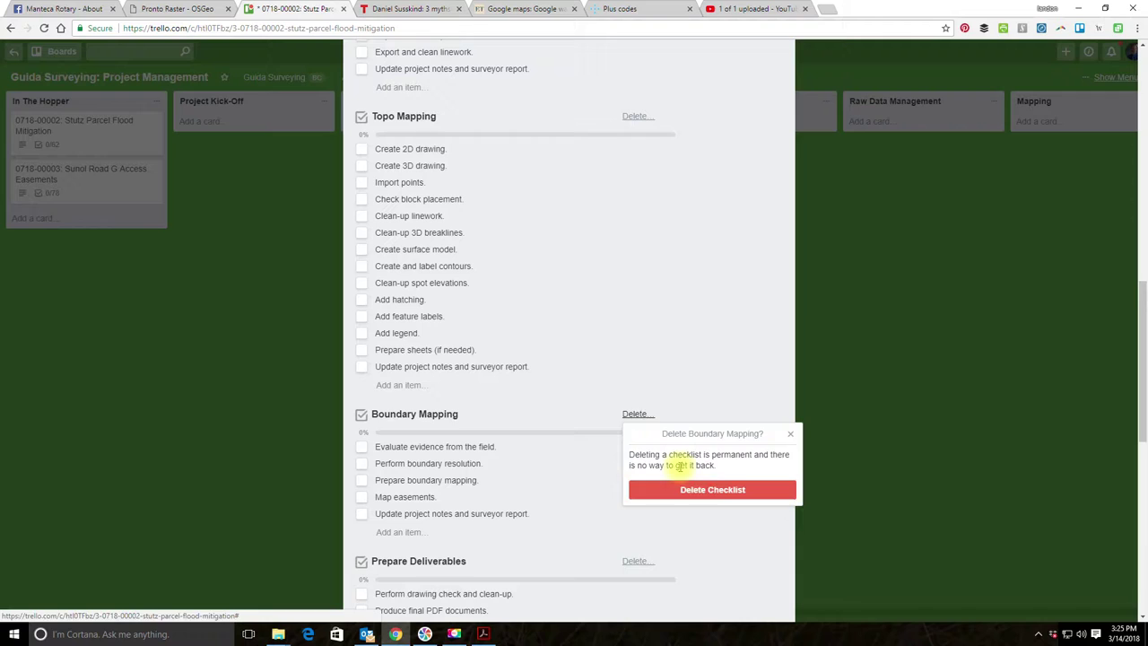
click(709, 489)
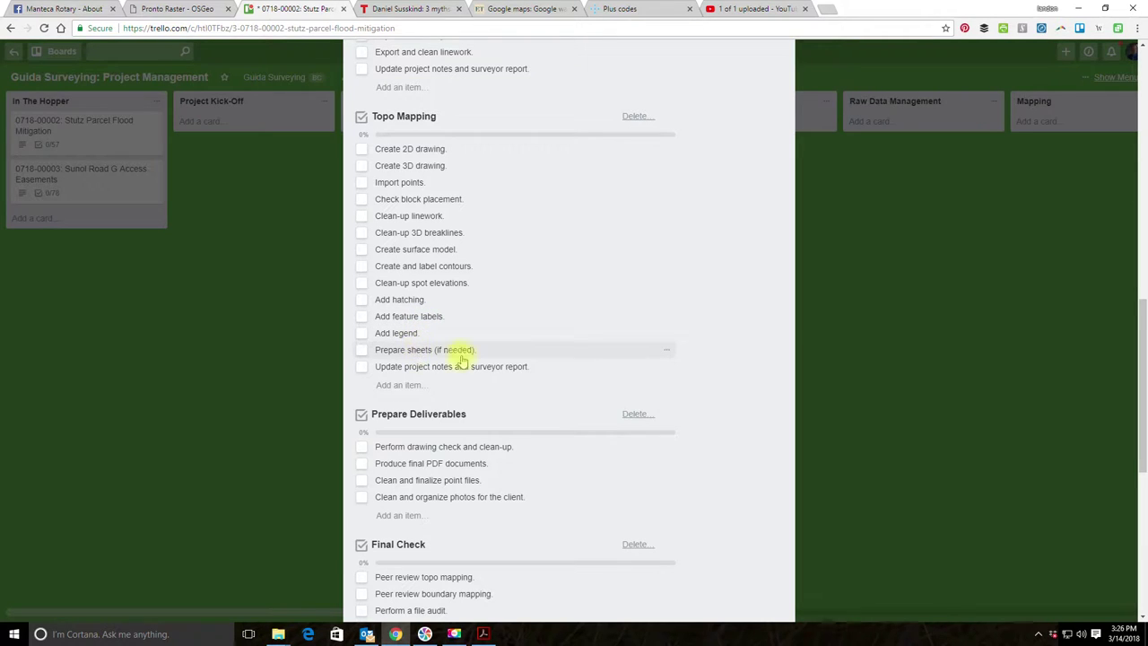
Delete the "Prepare sheets (if needed)" item from Topo Mapping and the "Produce final PDF documents" item from Prepare Deliverables.
click(664, 359)
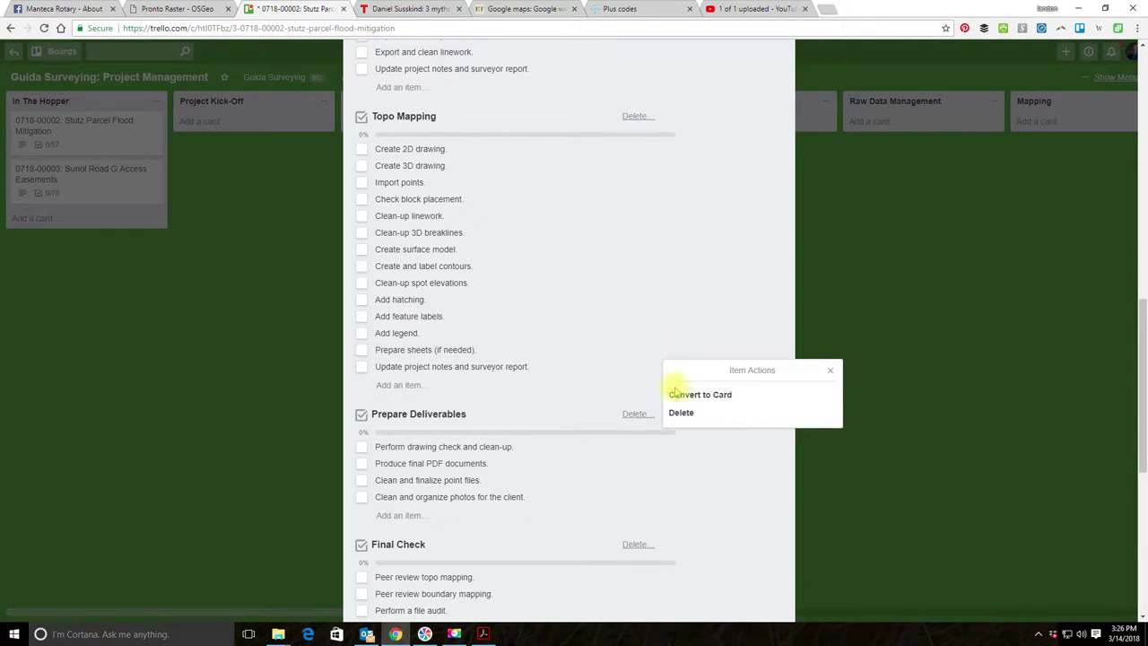
click(682, 413)
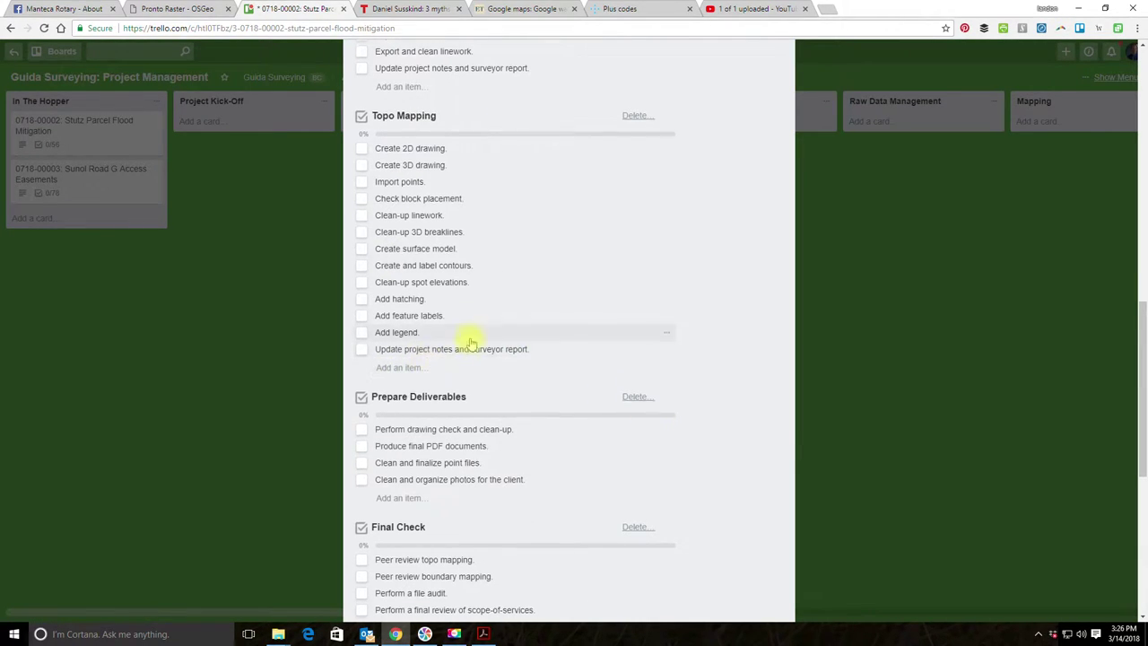
scroll(469, 335, down, 3)
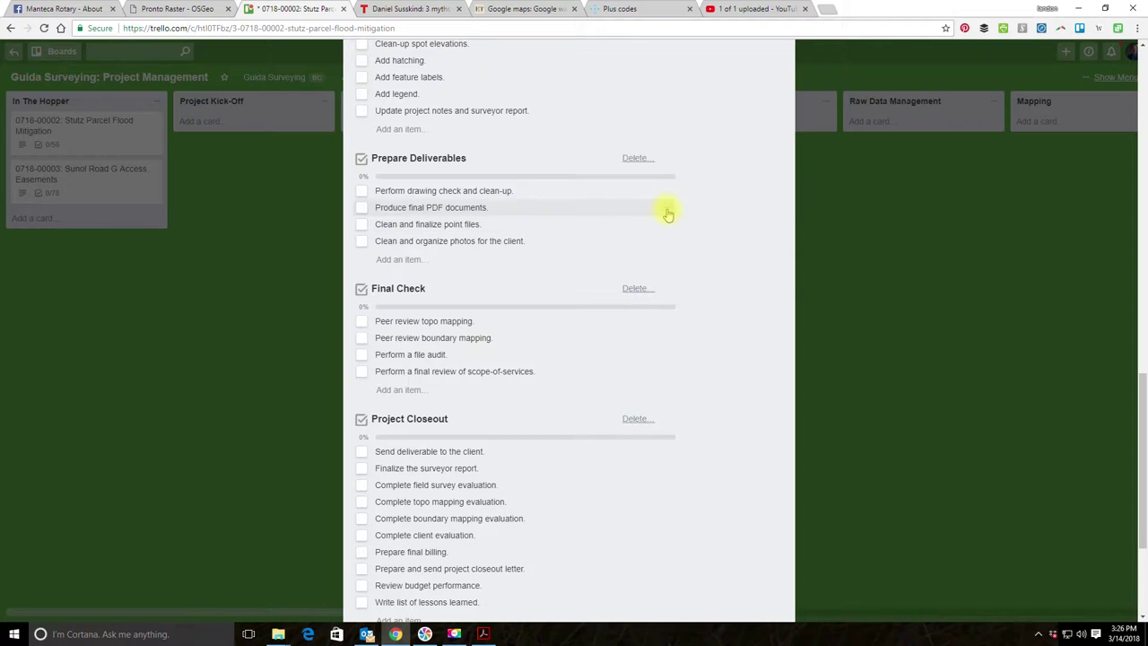
click(667, 215)
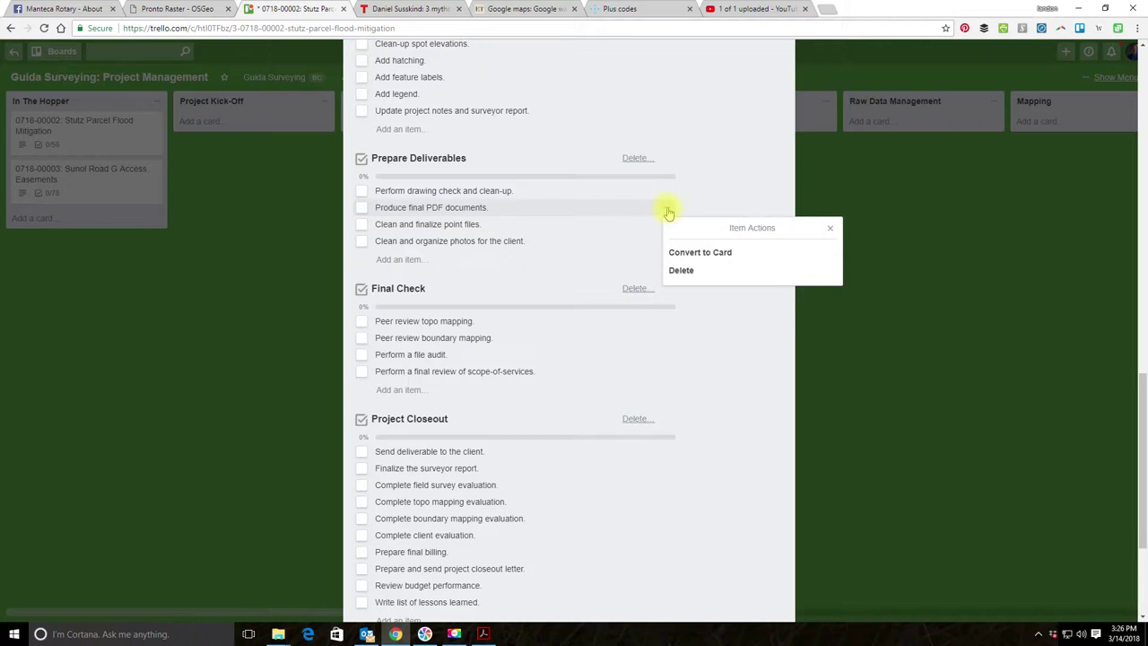
click(706, 272)
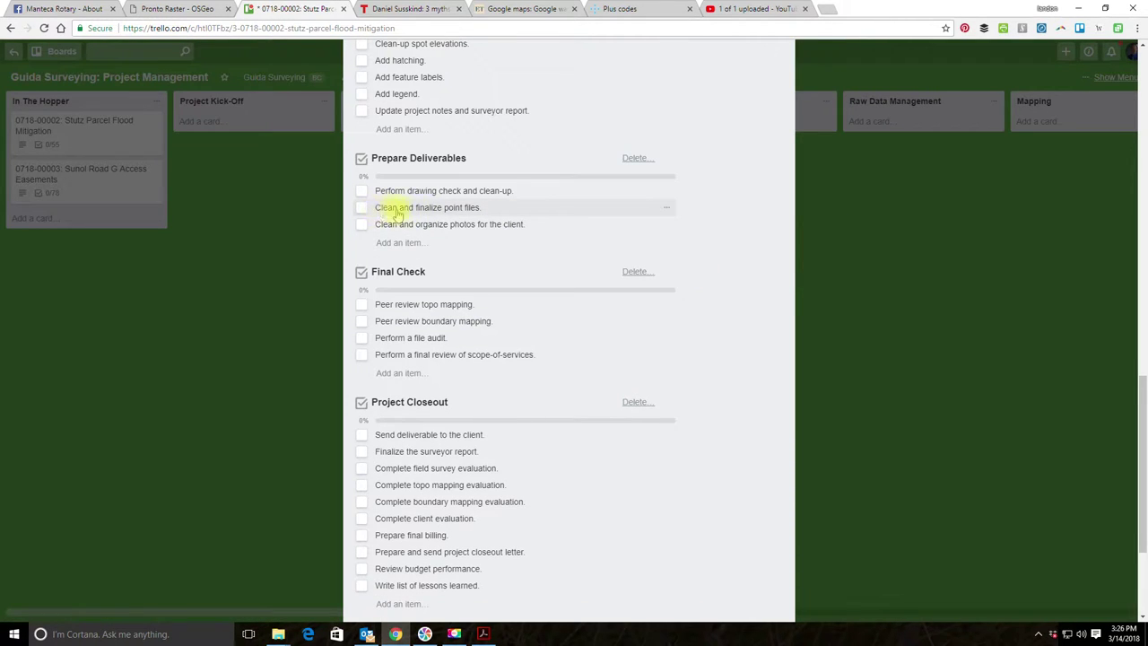
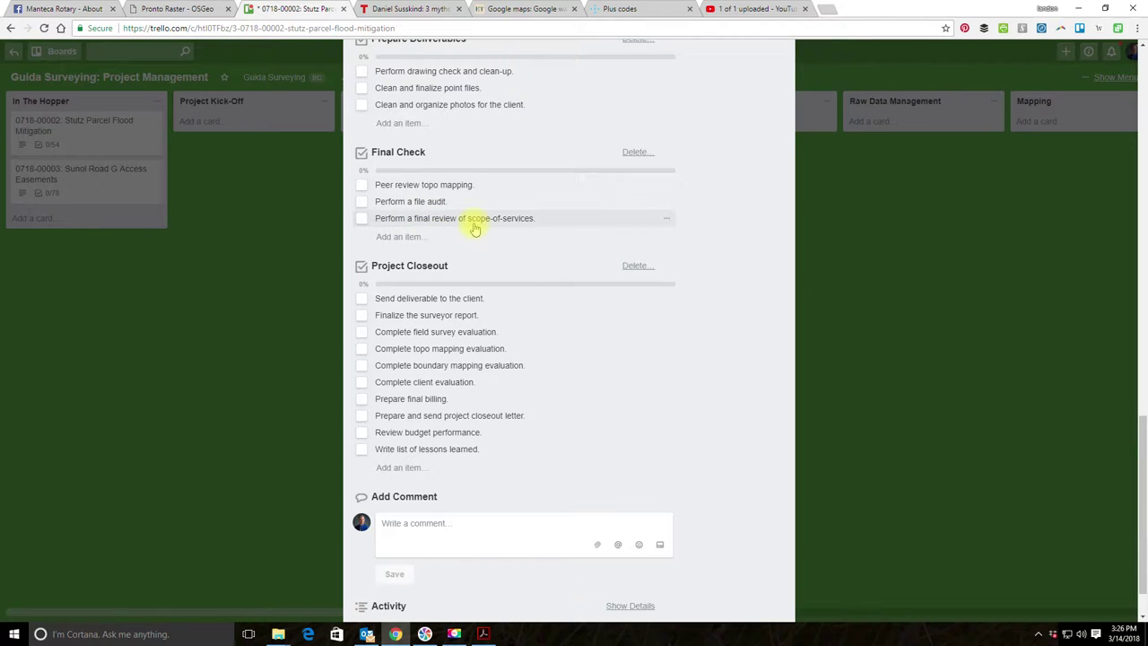
Delete the "Complete boundary mapping evaluation" item from the Project Closeout checklist.
scroll(478, 226, down, 1)
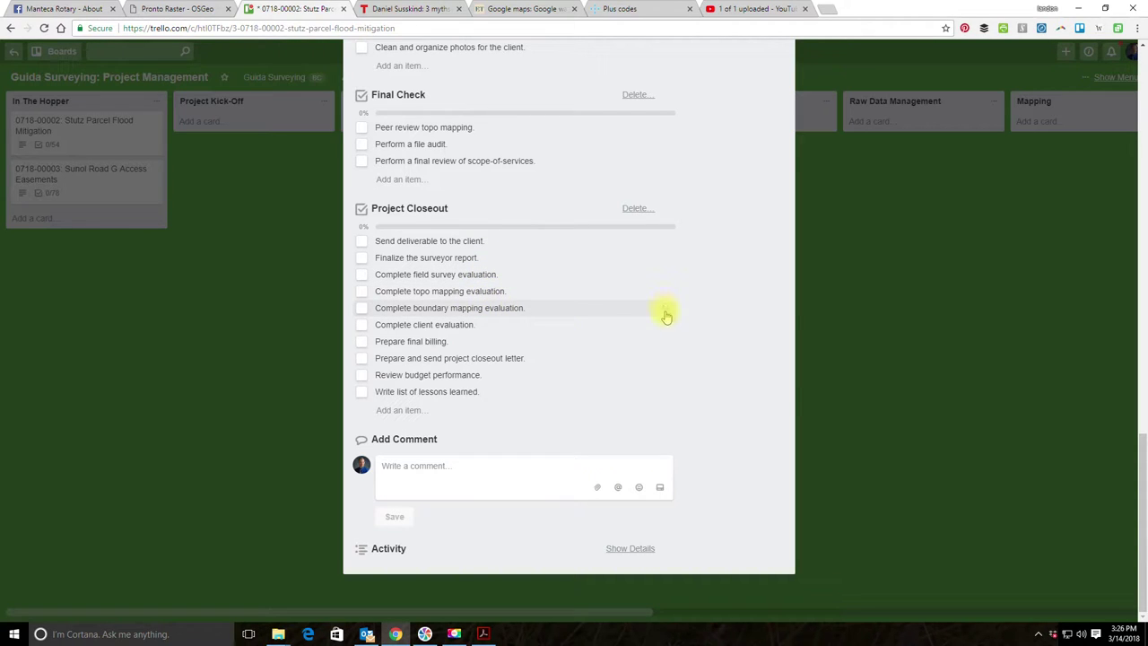
click(667, 316)
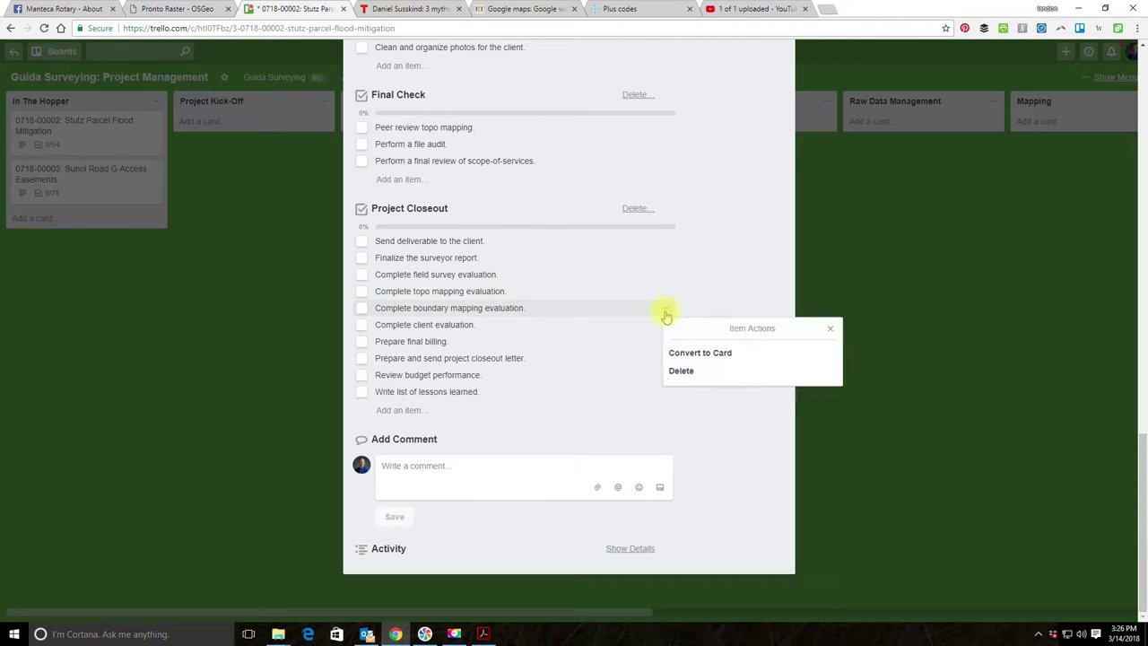
click(702, 371)
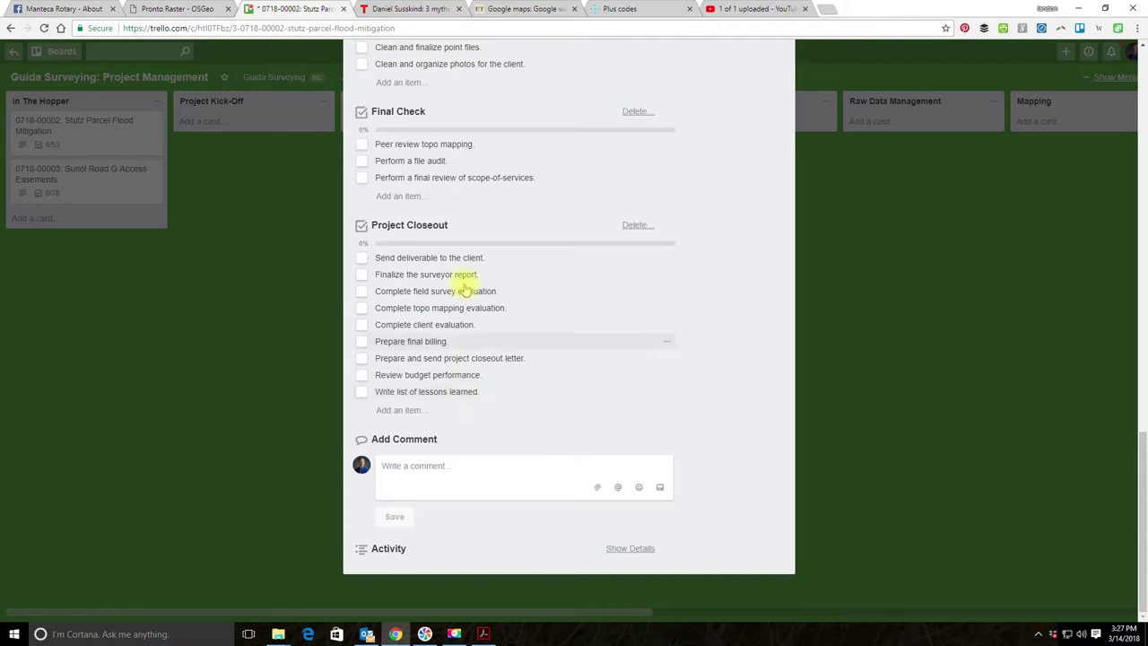
Check the trimmed checklists against the scope of services PDF in Acrobat Reader, examining the UAV flight, ground infill survey and UAV deliverables entries.
scroll(602, 239, up, 3)
scroll(614, 304, up, 15)
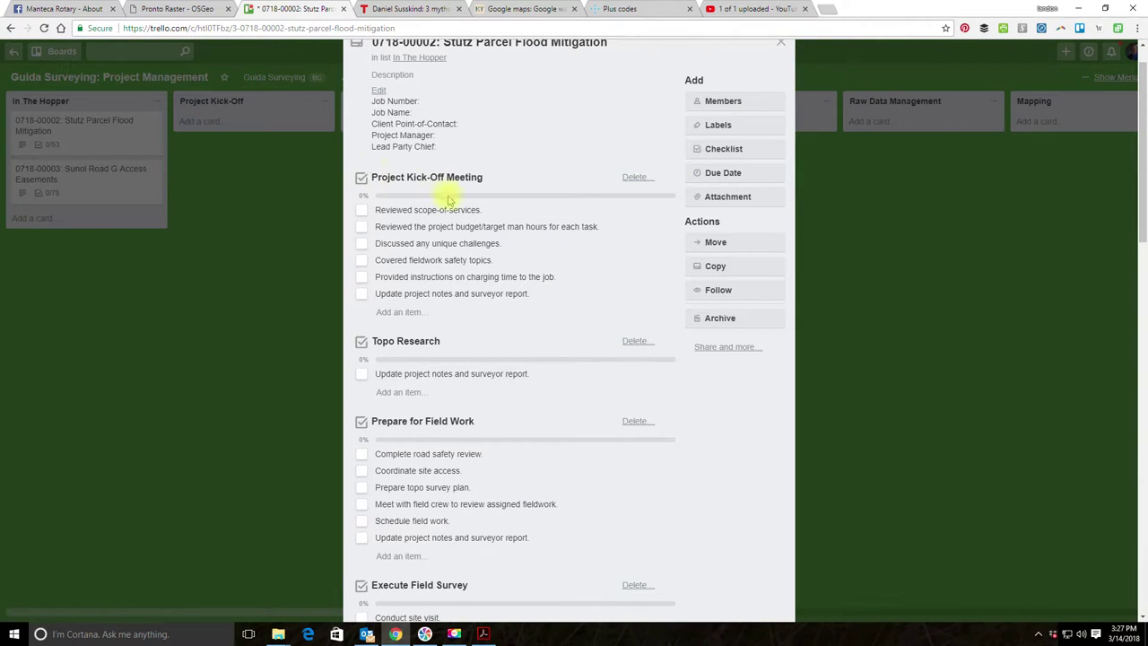
scroll(444, 199, down, 3)
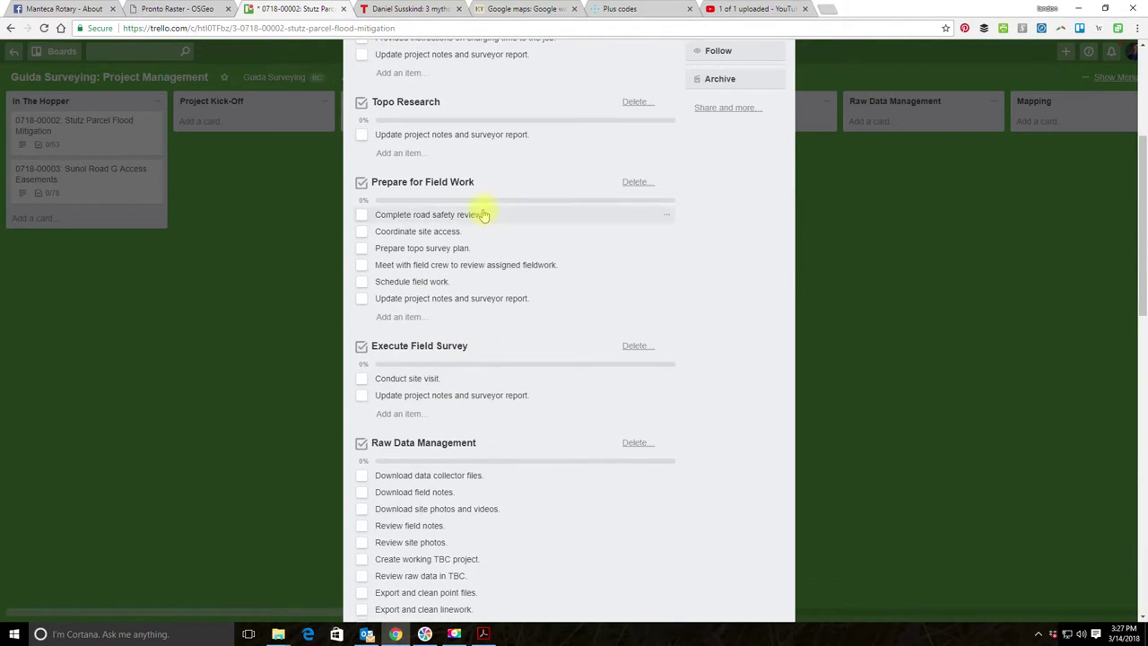
scroll(520, 192, up, 3)
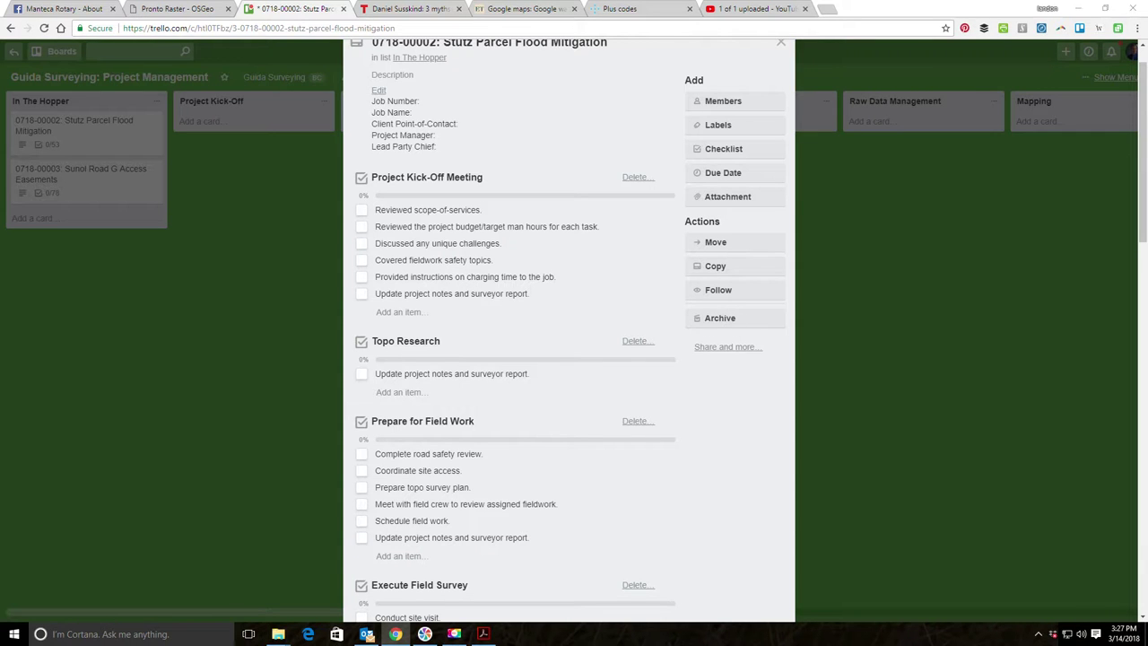
key(alt+Tab)
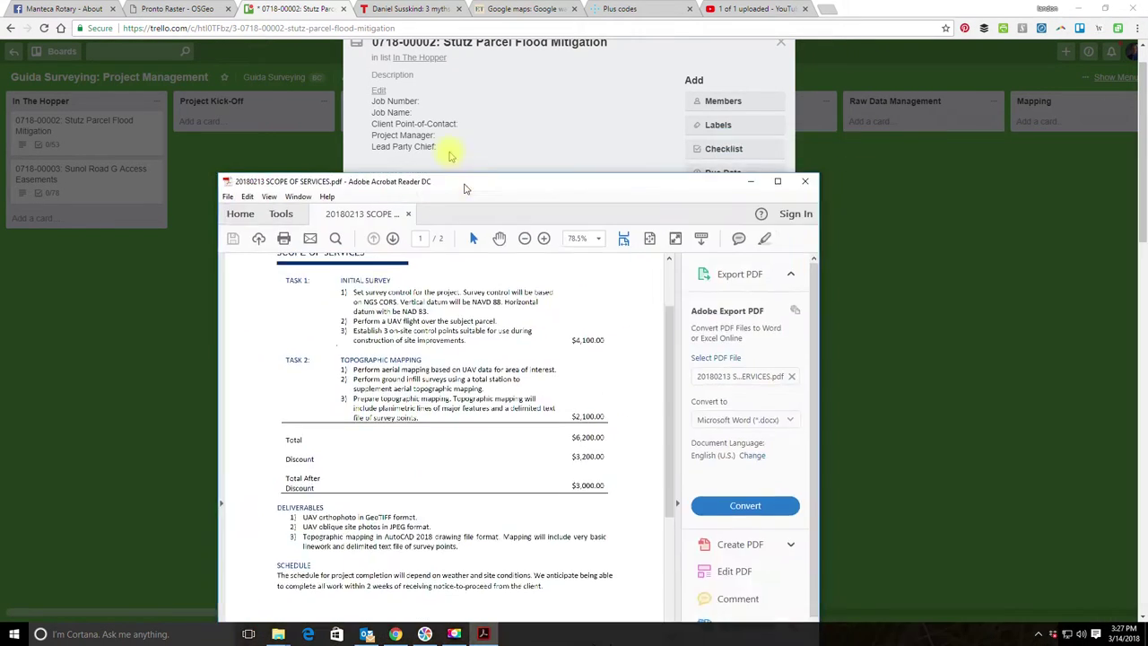
scroll(461, 220, down, 1)
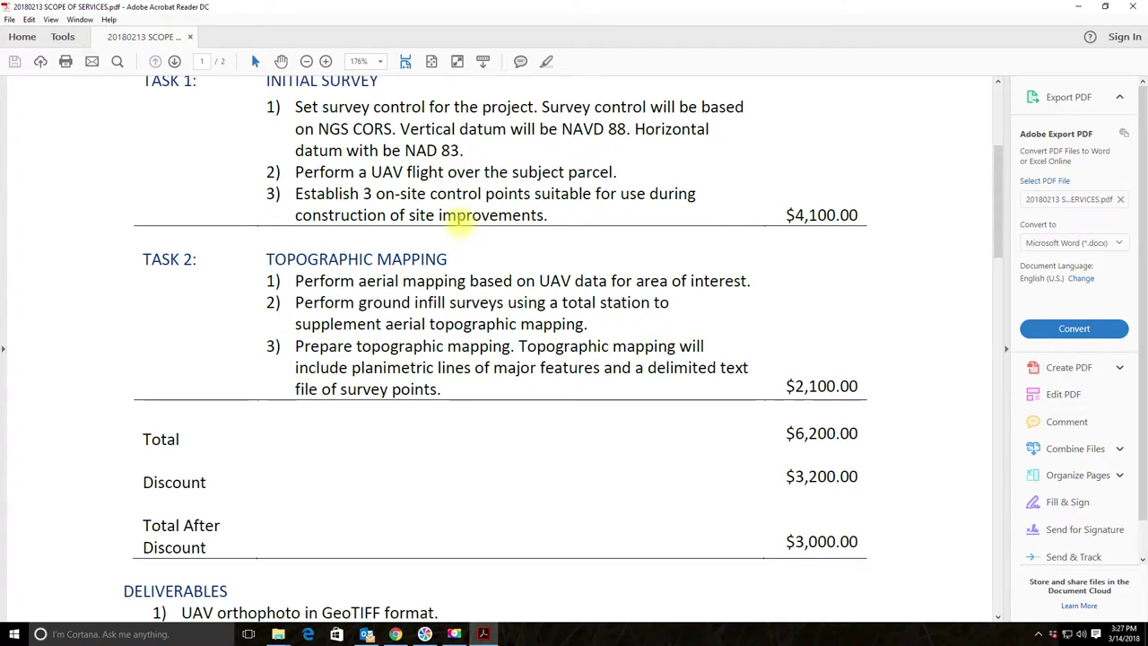
drag(294, 172, 617, 172)
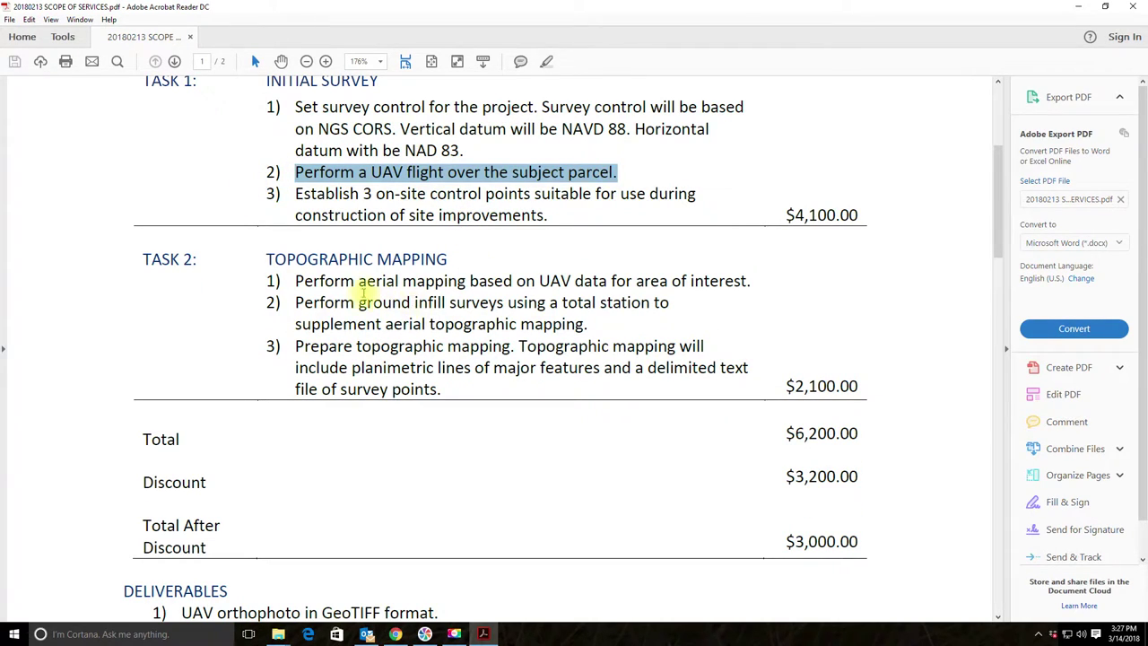
click(300, 281)
drag(295, 303, 594, 323)
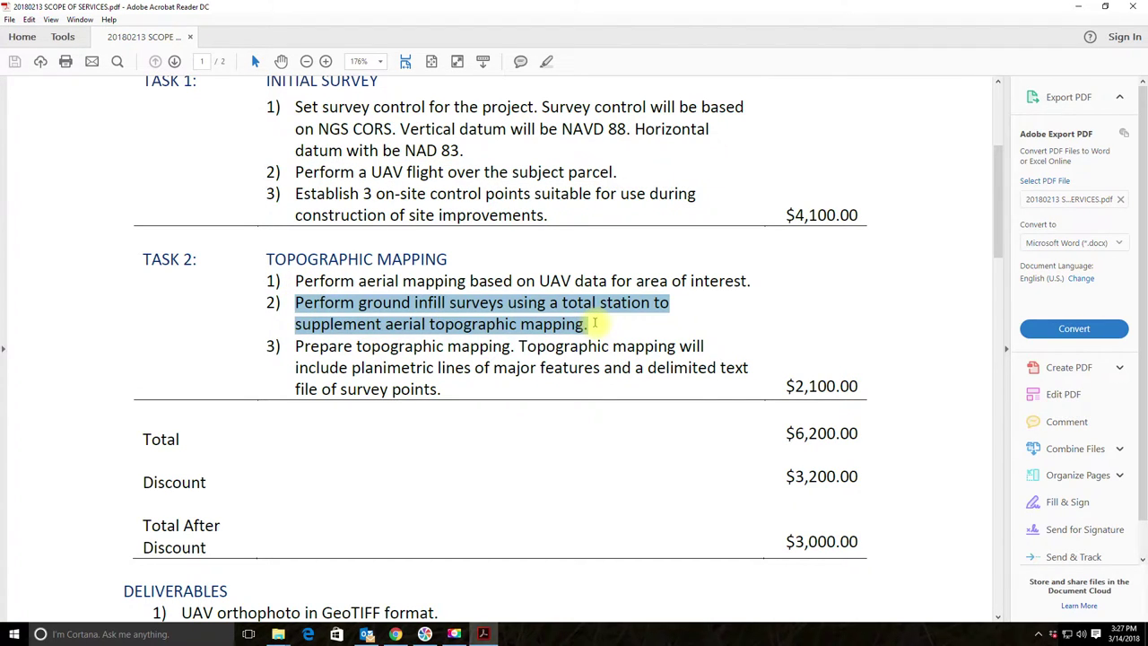
scroll(601, 321, down, 5)
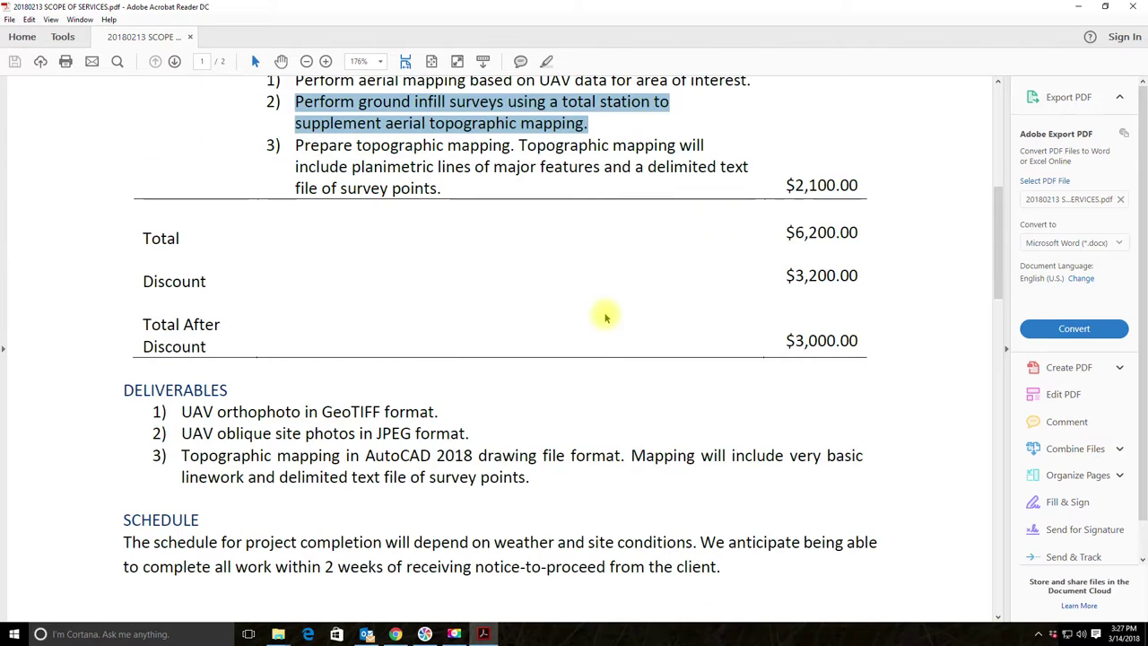
scroll(605, 316, down, 1)
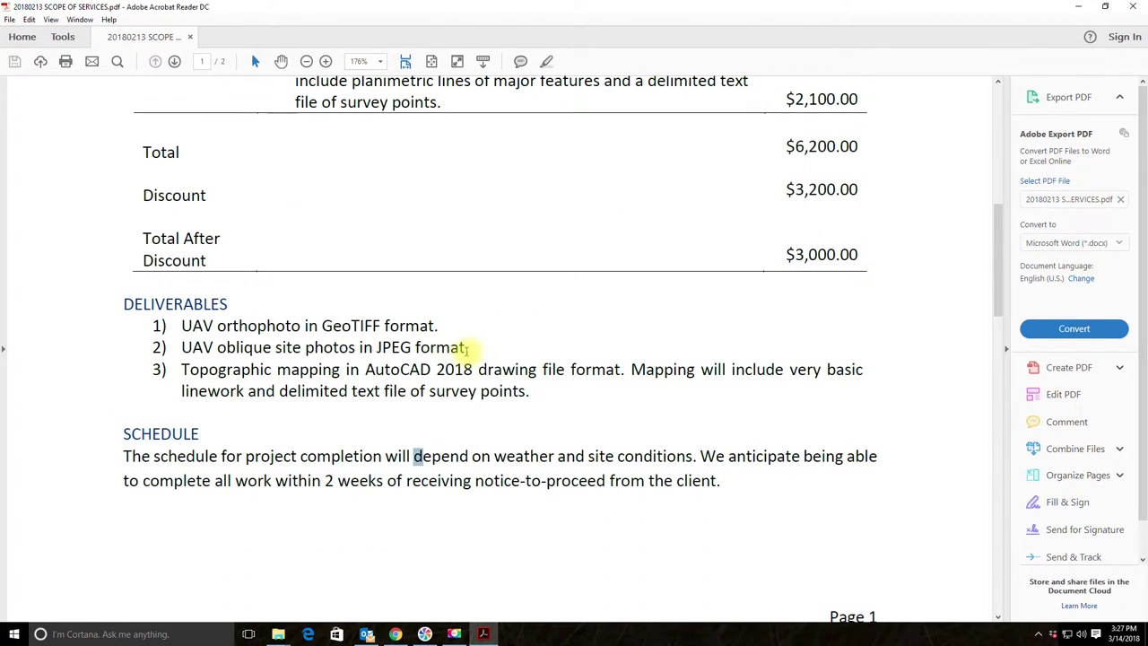
drag(466, 348, 177, 325)
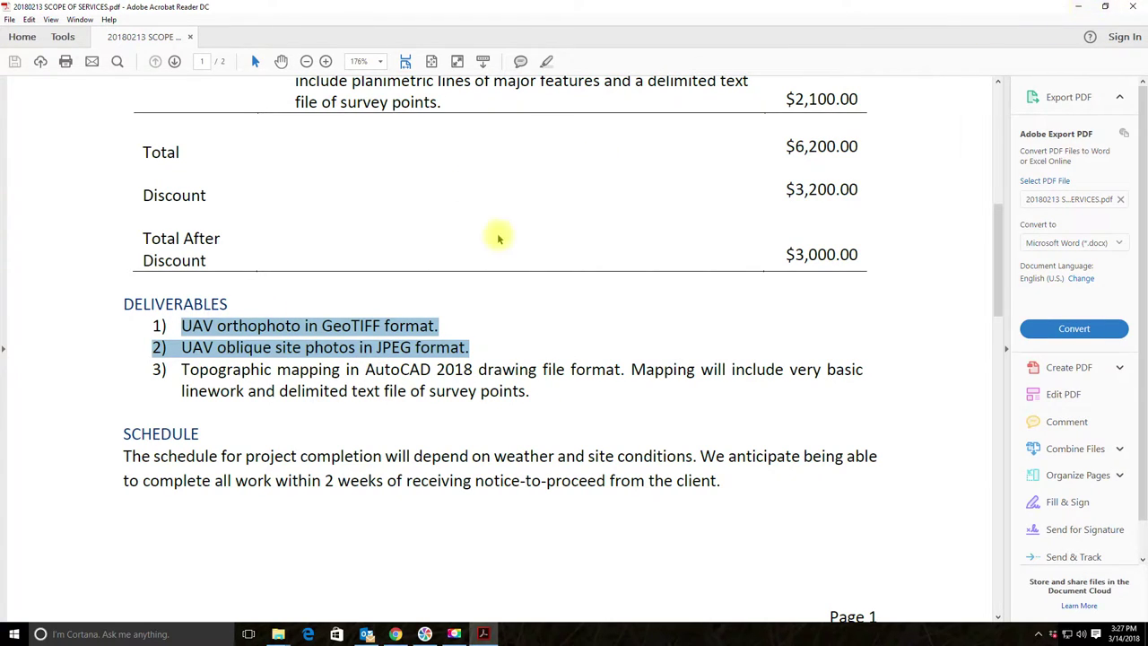
scroll(490, 230, up, 6)
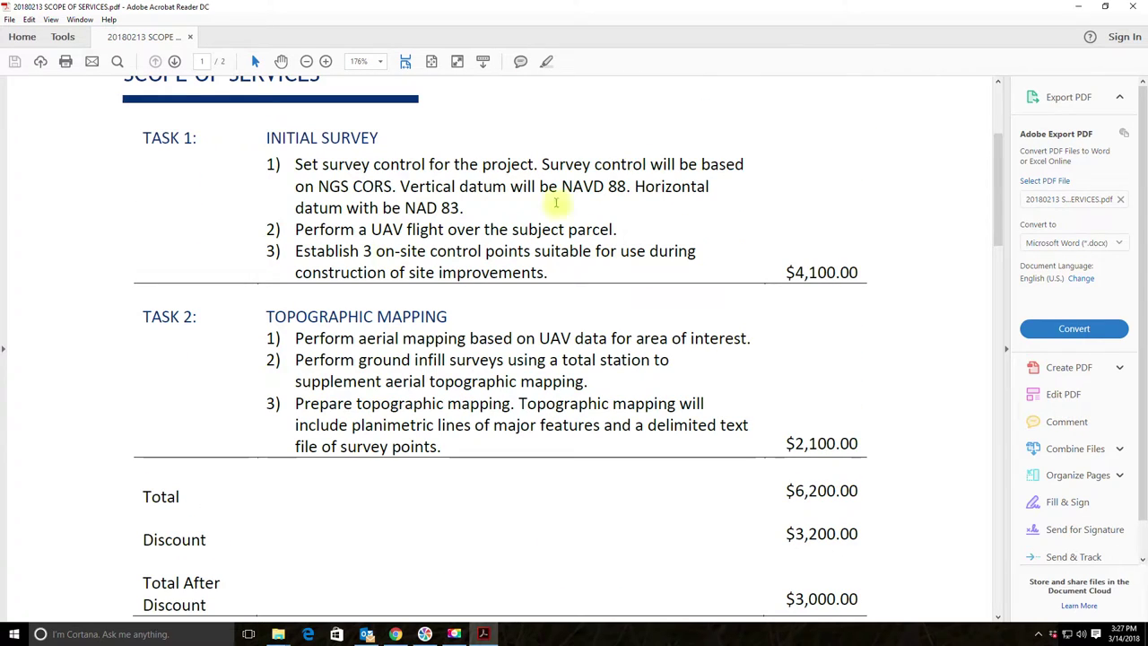
click(1076, 7)
Add "Check airspace." and "Prepare field crew for UAV flight." to the Prepare for Field Work checklist, placed above the project notes item.
scroll(489, 215, down, 1)
scroll(488, 216, down, 2)
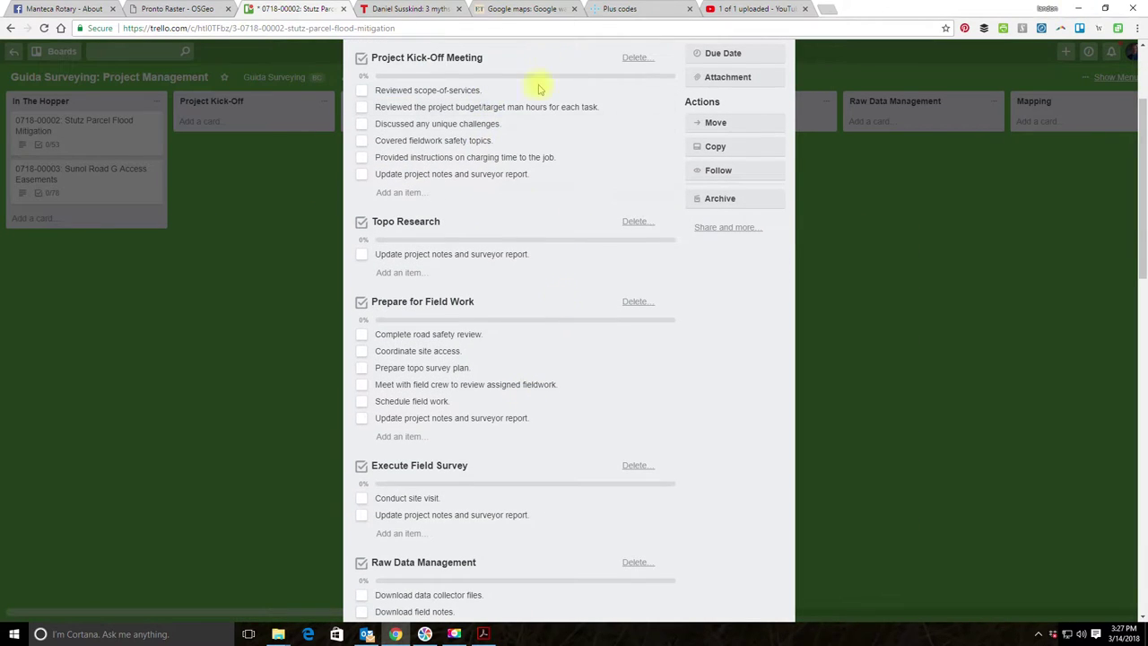
click(399, 436)
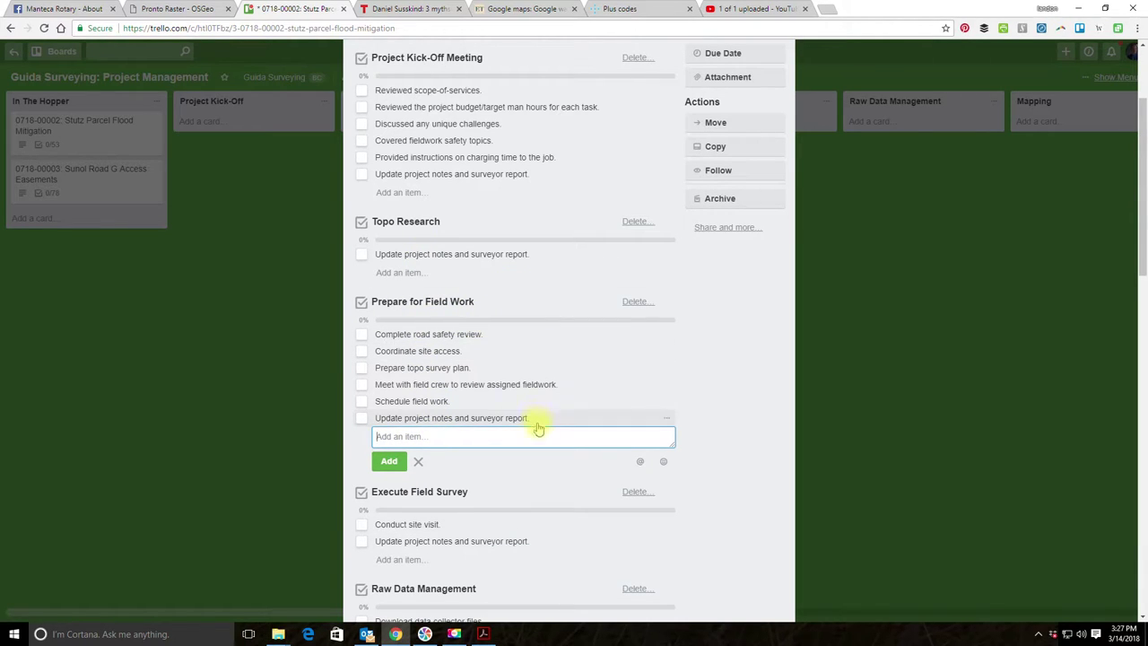
text(Check airspace)
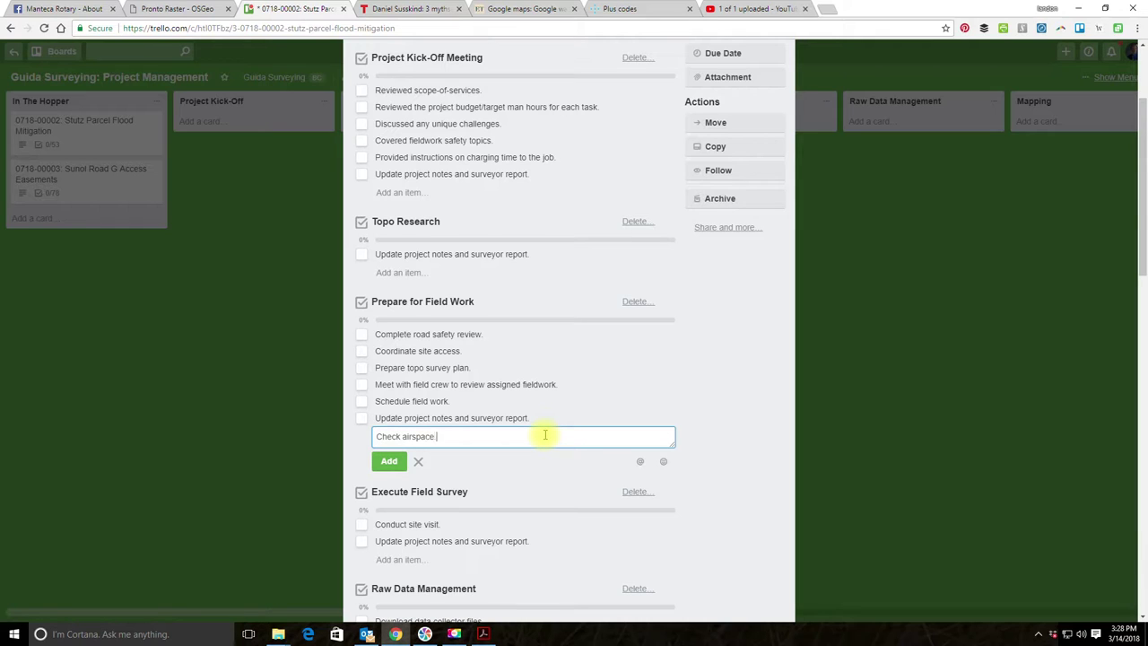
key(Return)
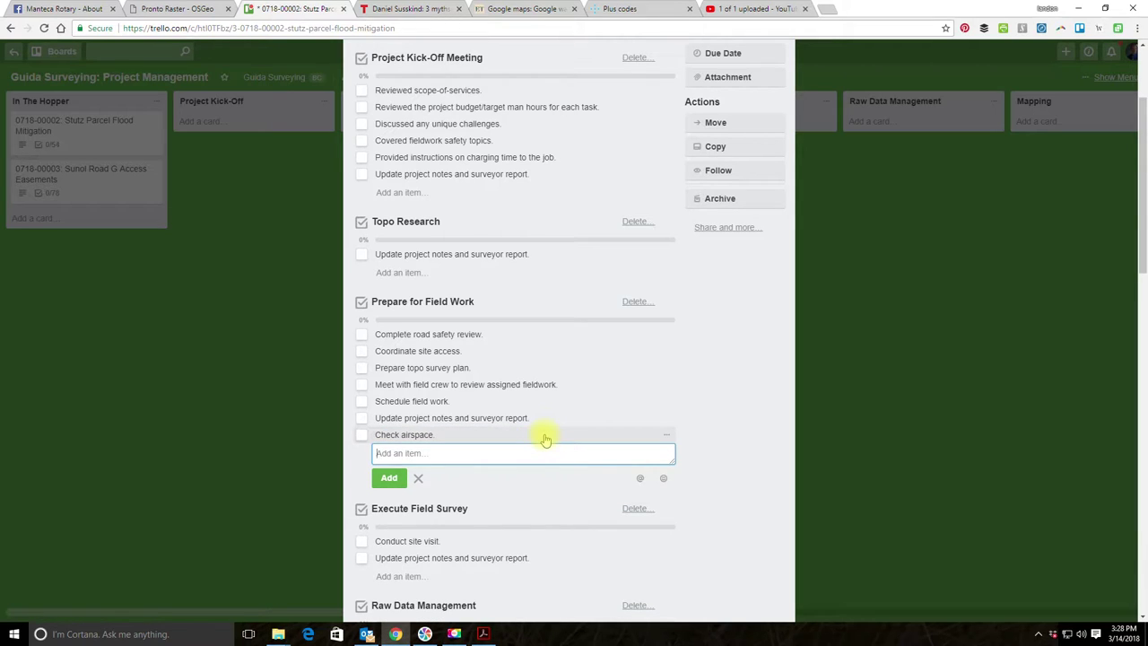
text(Prepare field crew for UAV flight.)
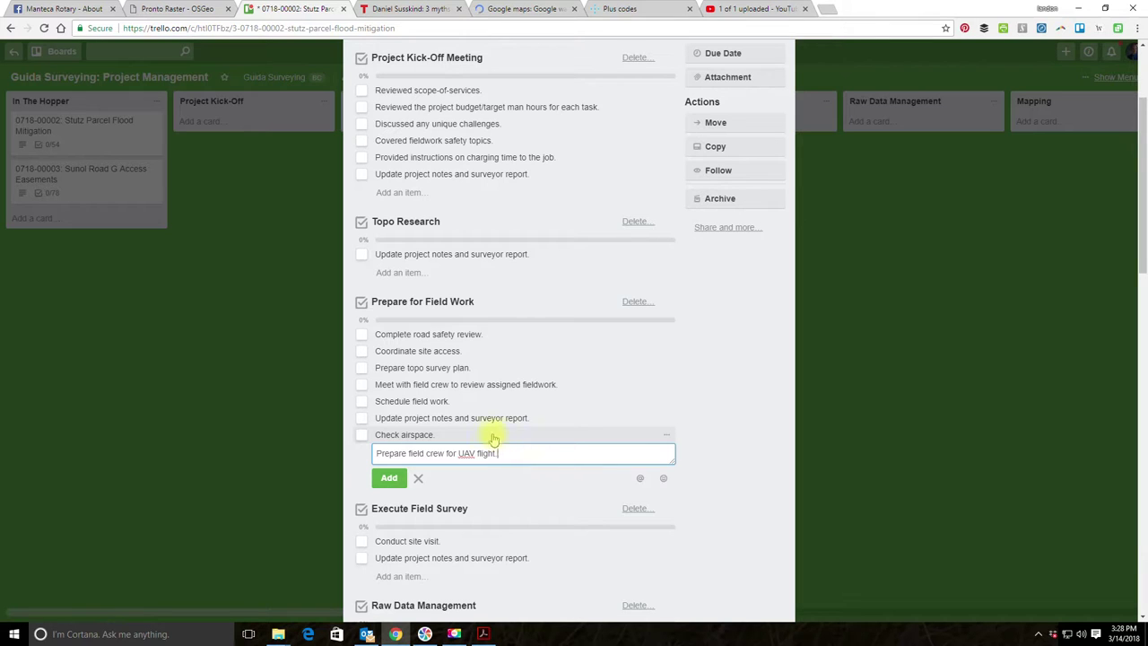
click(388, 477)
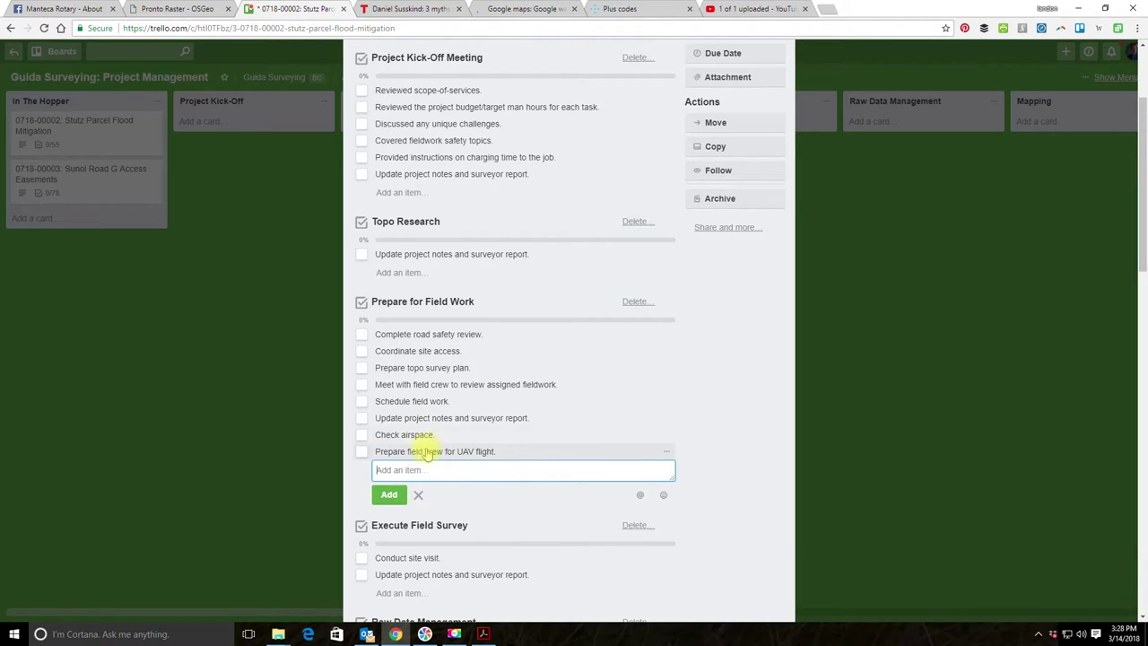
drag(410, 436, 439, 432)
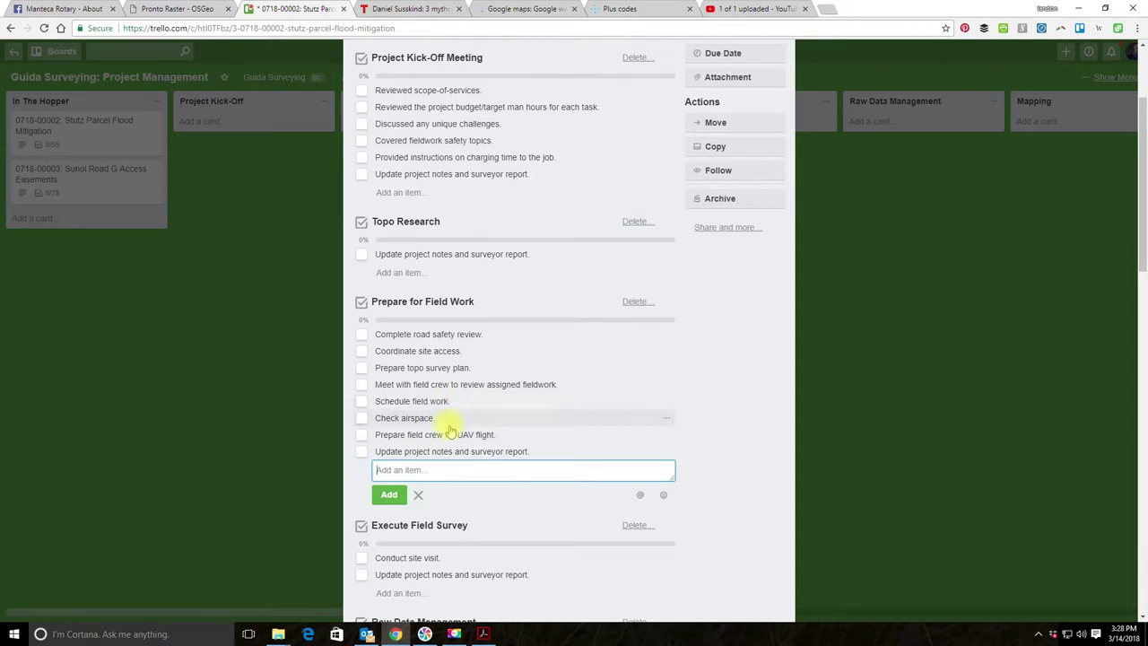
Add "Execute UAV flight." to the Execute Field Survey checklist, placed above the project notes item.
scroll(457, 431, down, 4)
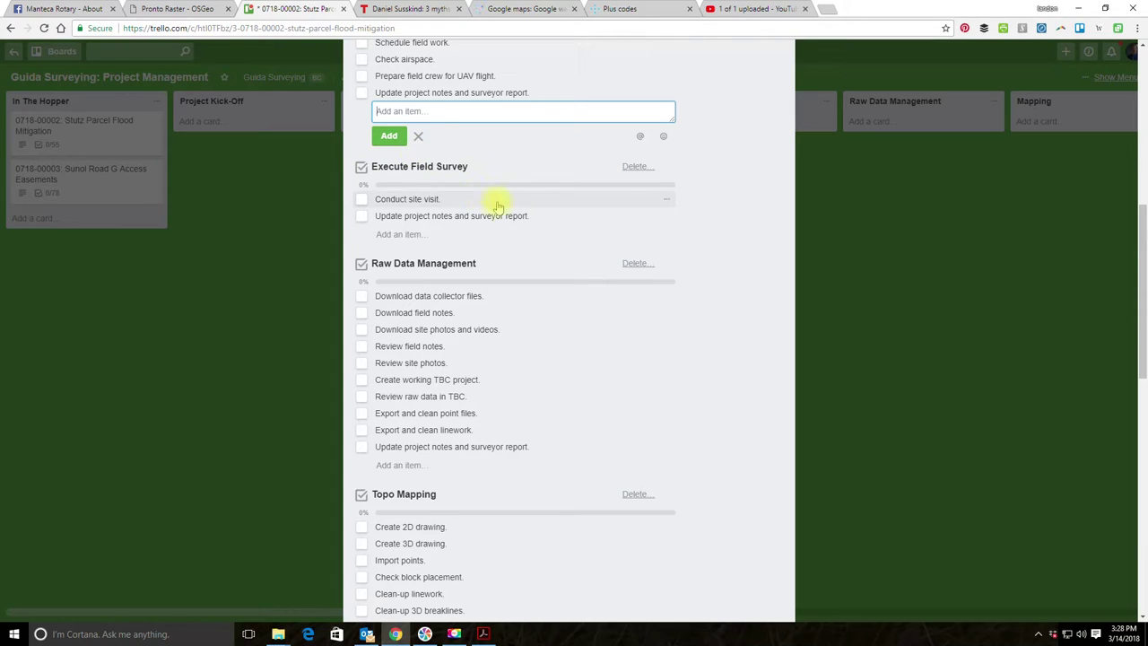
click(535, 200)
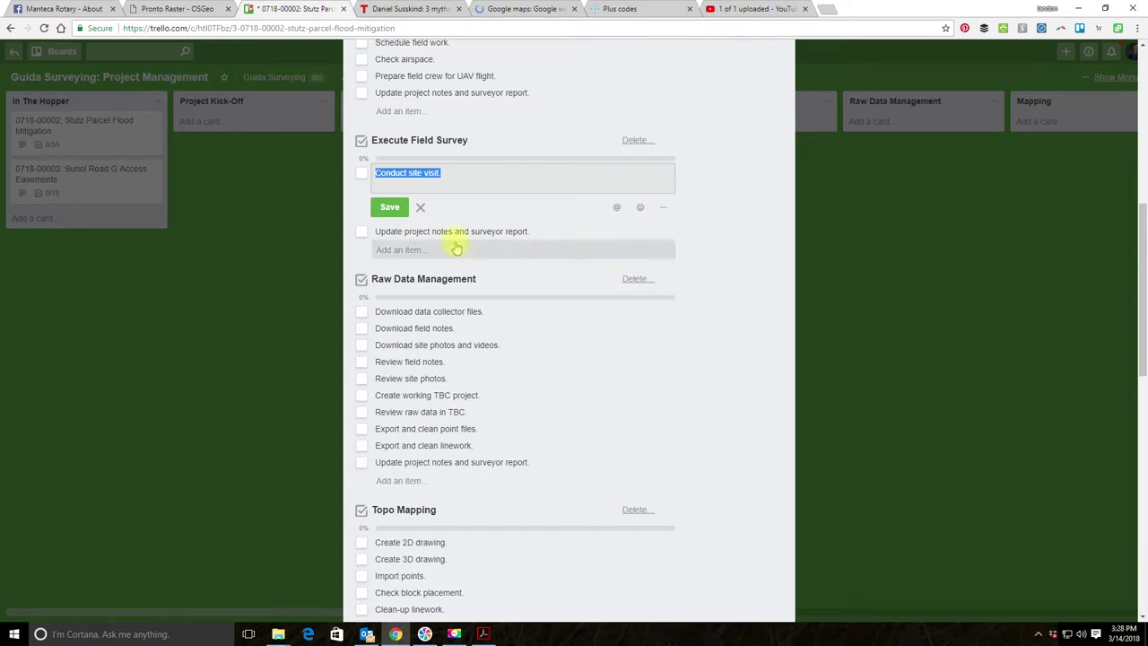
click(389, 206)
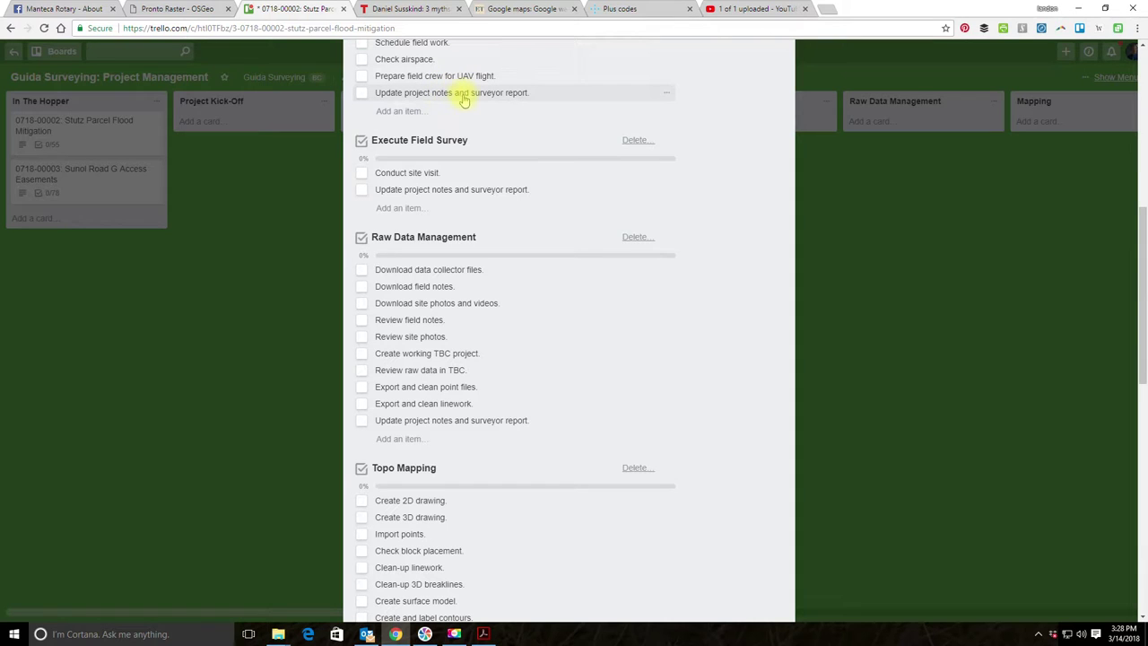
click(400, 210)
text(Execute UAV)
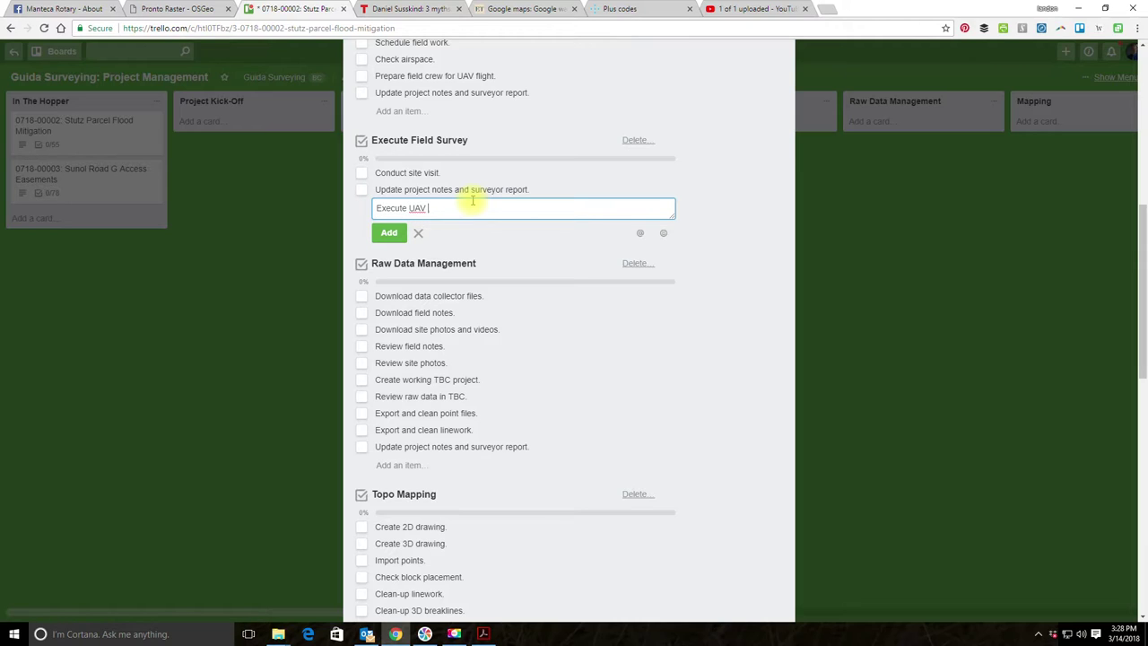
text( flight.)
key(Return)
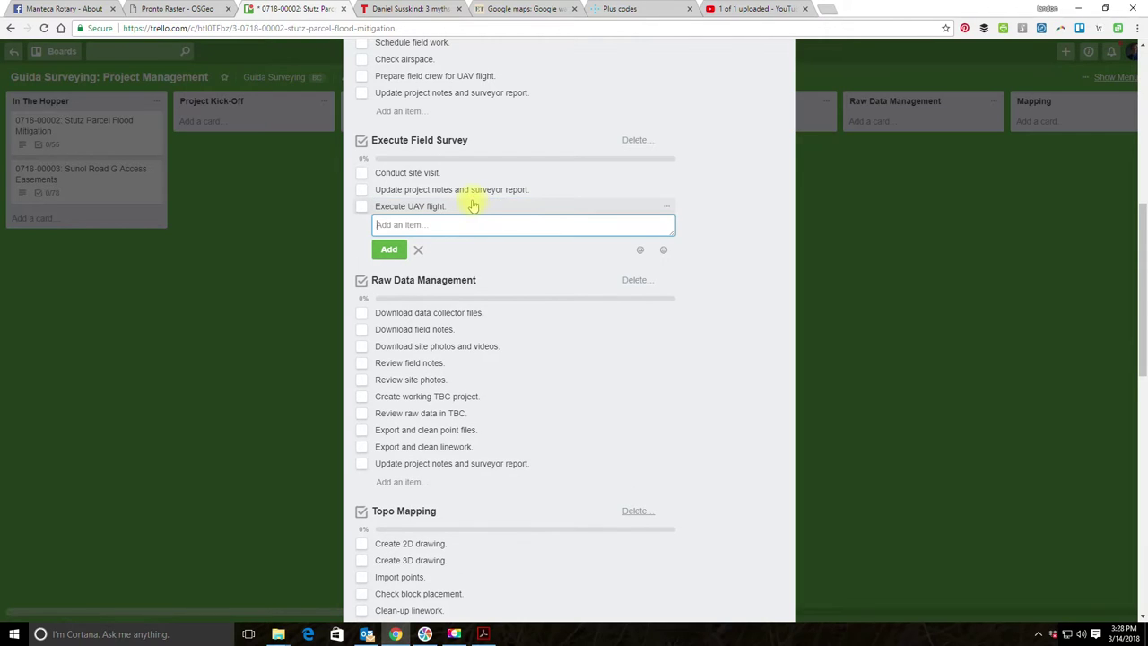
mouse_move(470, 205)
mouse_down()
mouse_move(472, 171)
mouse_move(477, 190)
mouse_up()
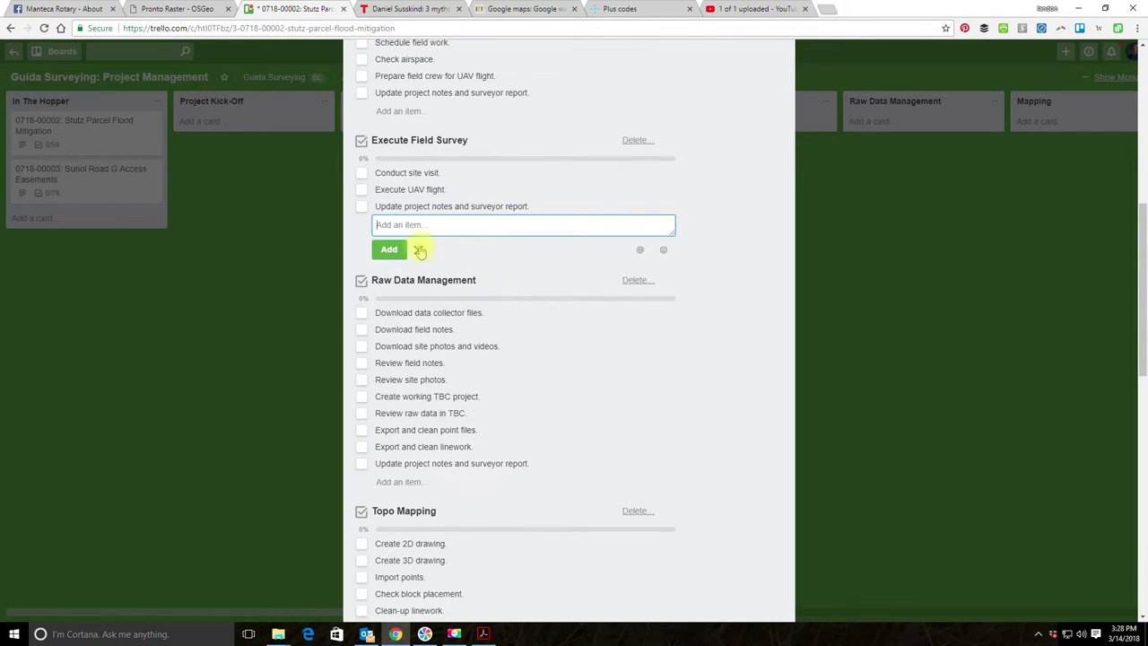
Add "Download UAV photos." to the Raw Data Management checklist, placed directly below the site photos and videos download item.
click(669, 330)
scroll(556, 197, down, 2)
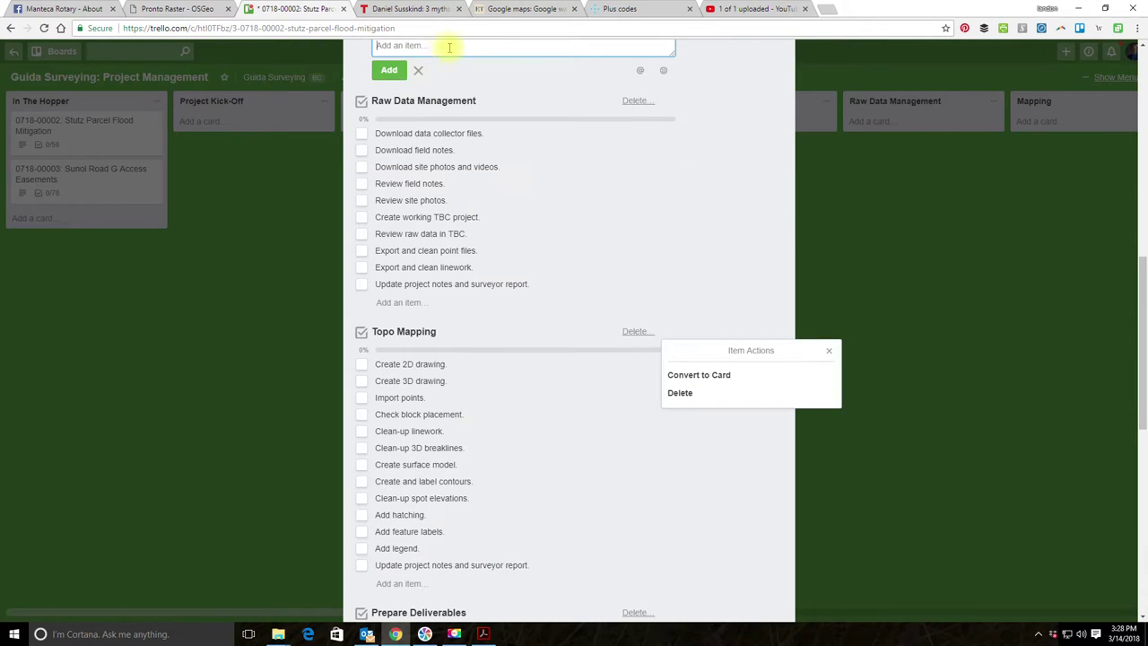
click(404, 307)
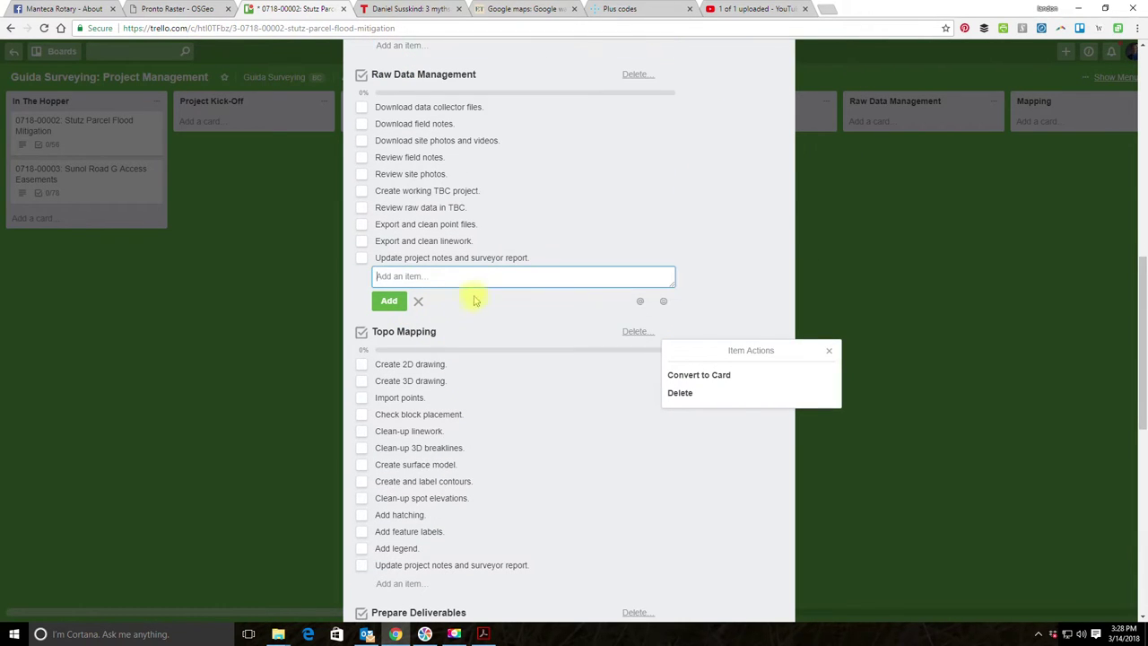
text(Download UAV photos)
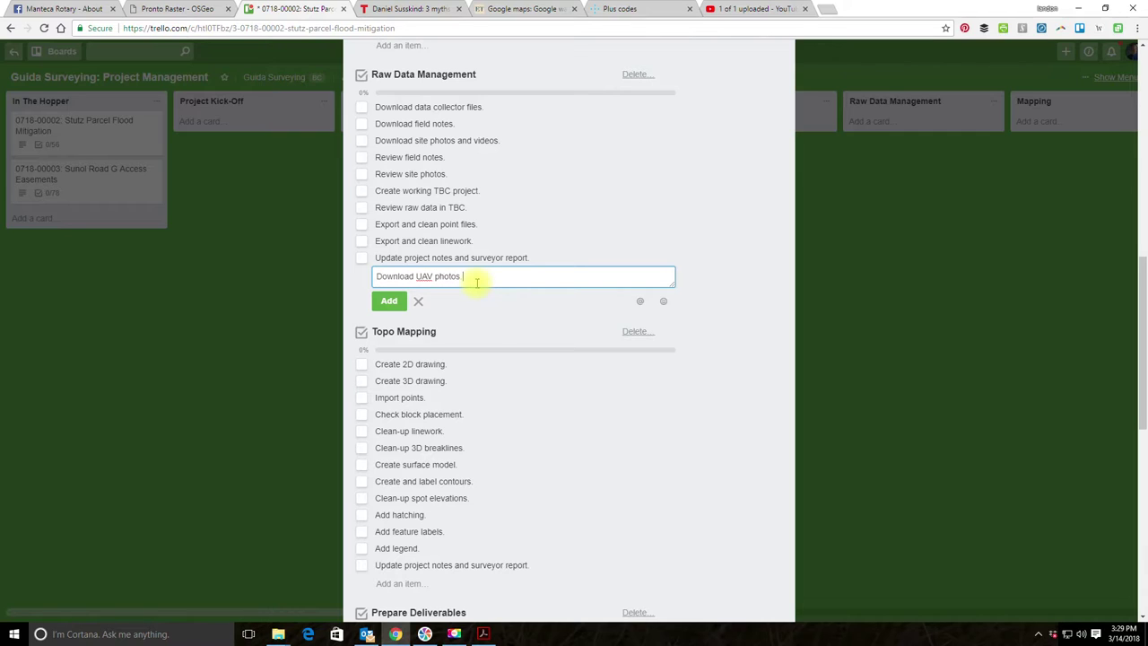
click(401, 301)
drag(404, 281, 454, 166)
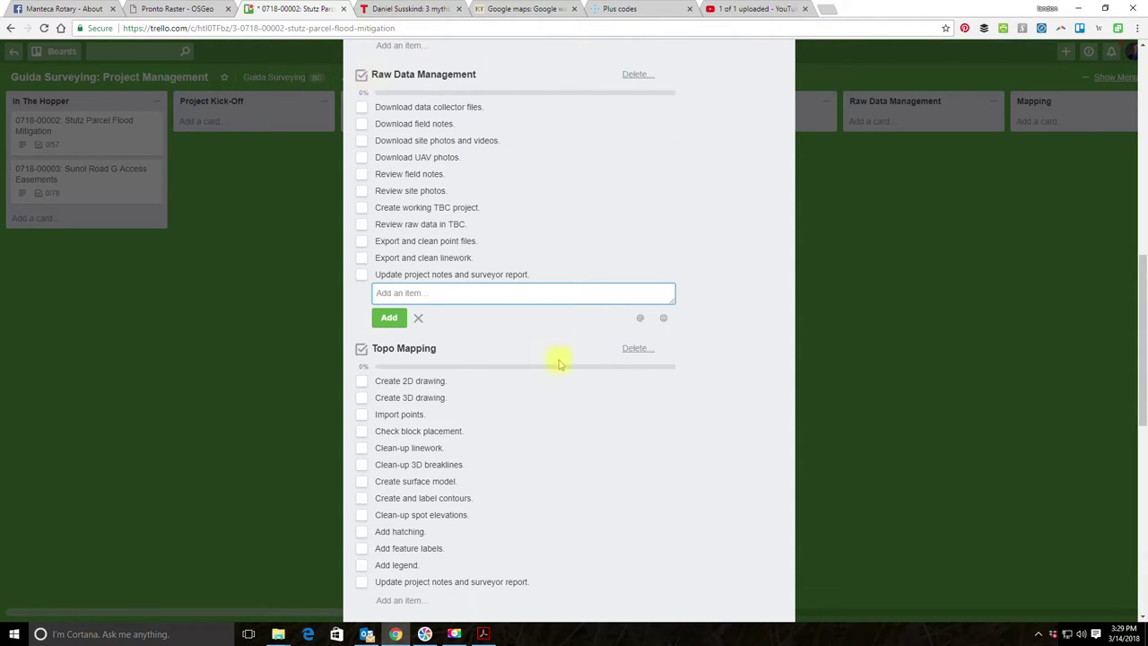
Create the item "Process orthophoto and DSM in softcopy photogrammetry software." under Topo Mapping and move it to the end of Raw Data Management.
scroll(559, 361, down, 2)
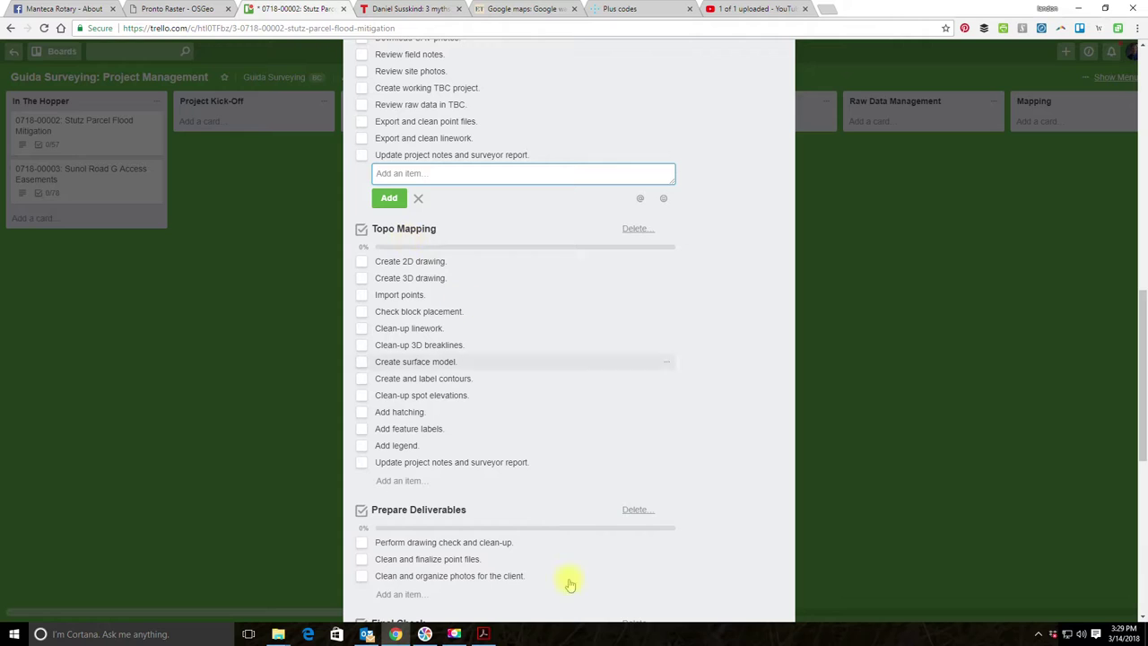
scroll(502, 538, down, 1)
click(404, 423)
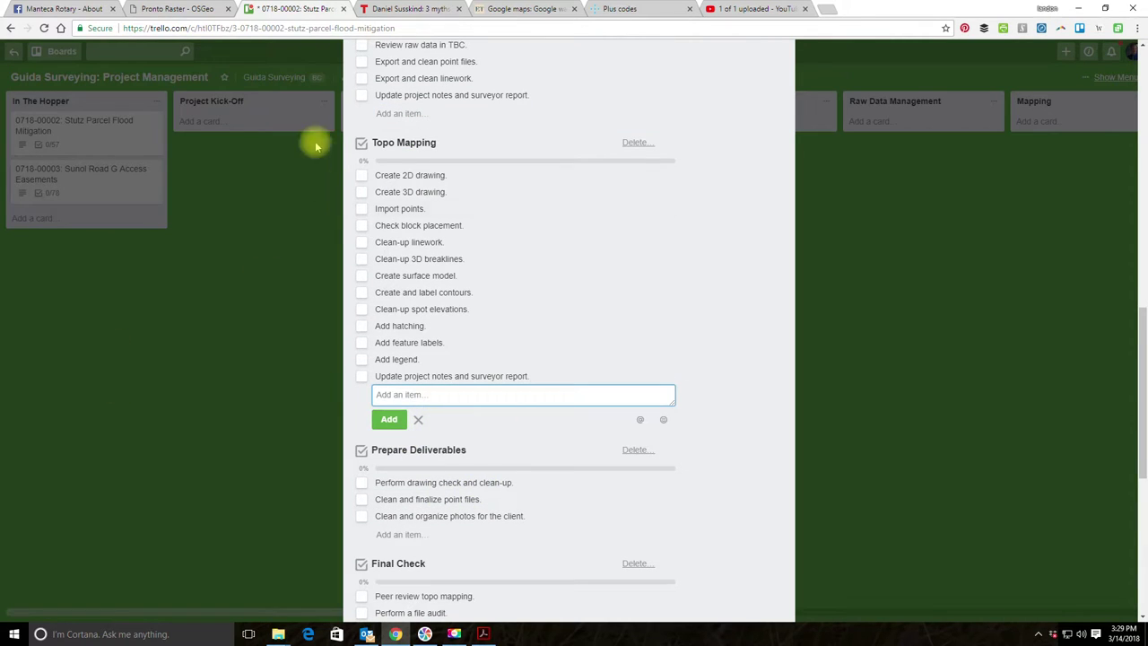
text(Pr)
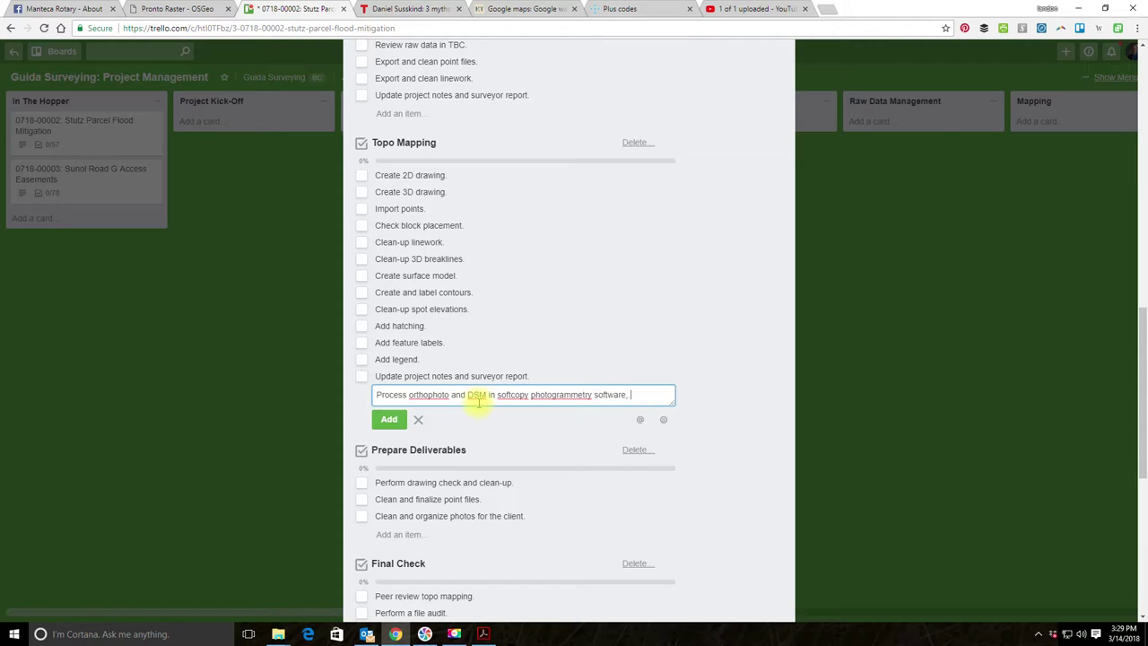
key(Return)
drag(487, 397, 615, 157)
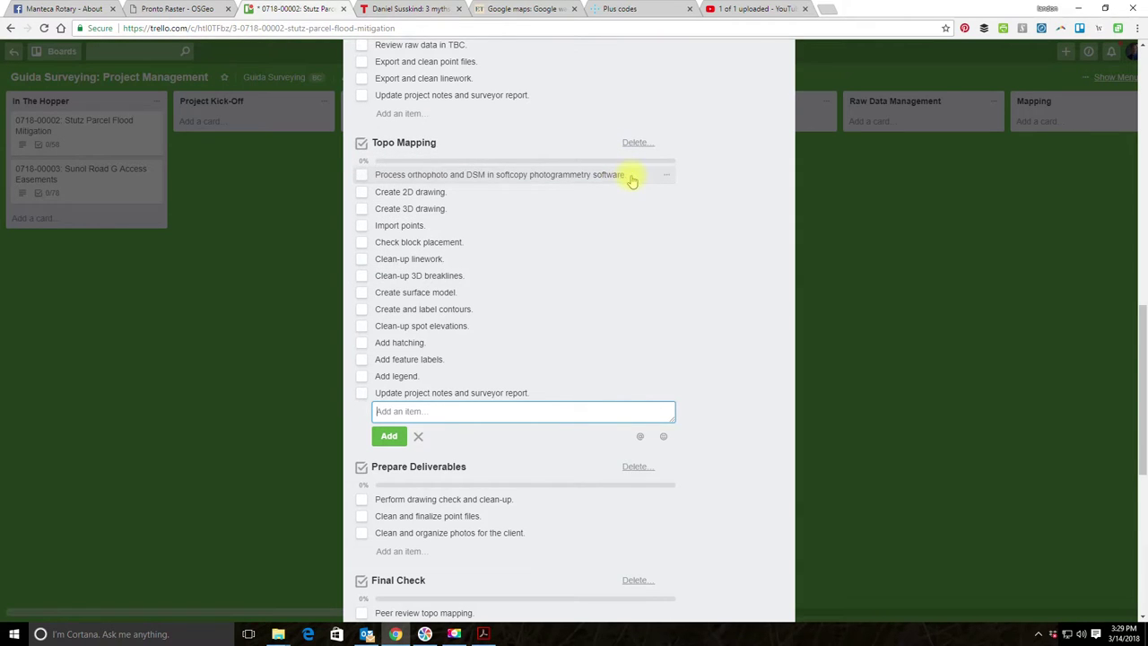
scroll(617, 454, up, 2)
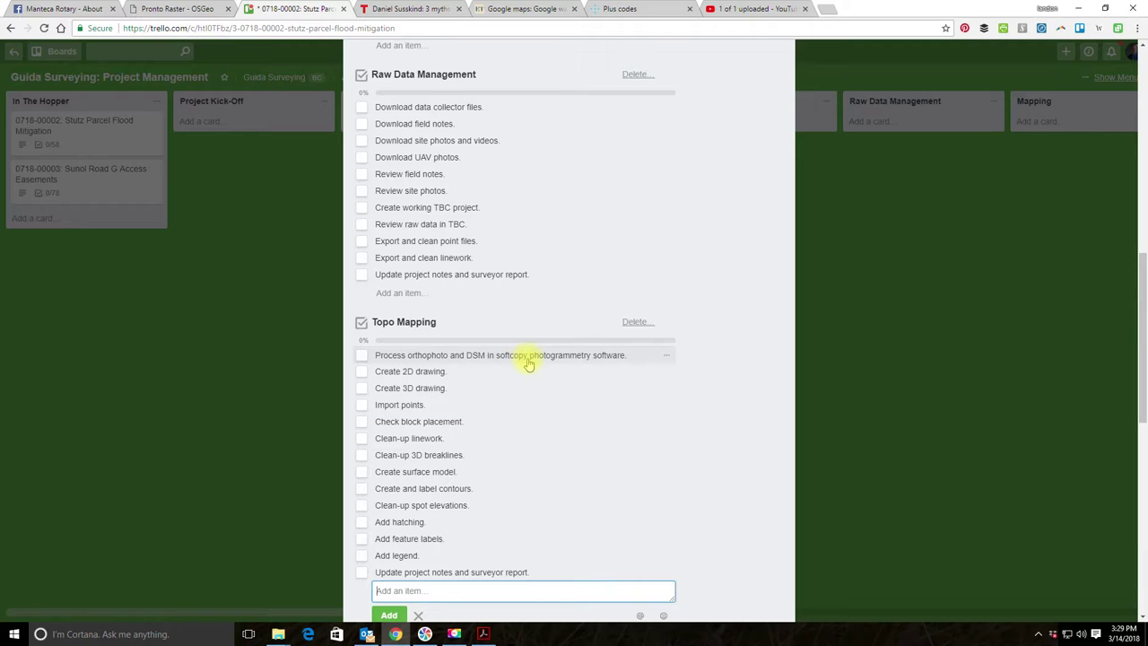
mouse_move(493, 363)
mouse_down()
mouse_move(508, 243)
mouse_move(530, 302)
mouse_move(538, 294)
mouse_up()
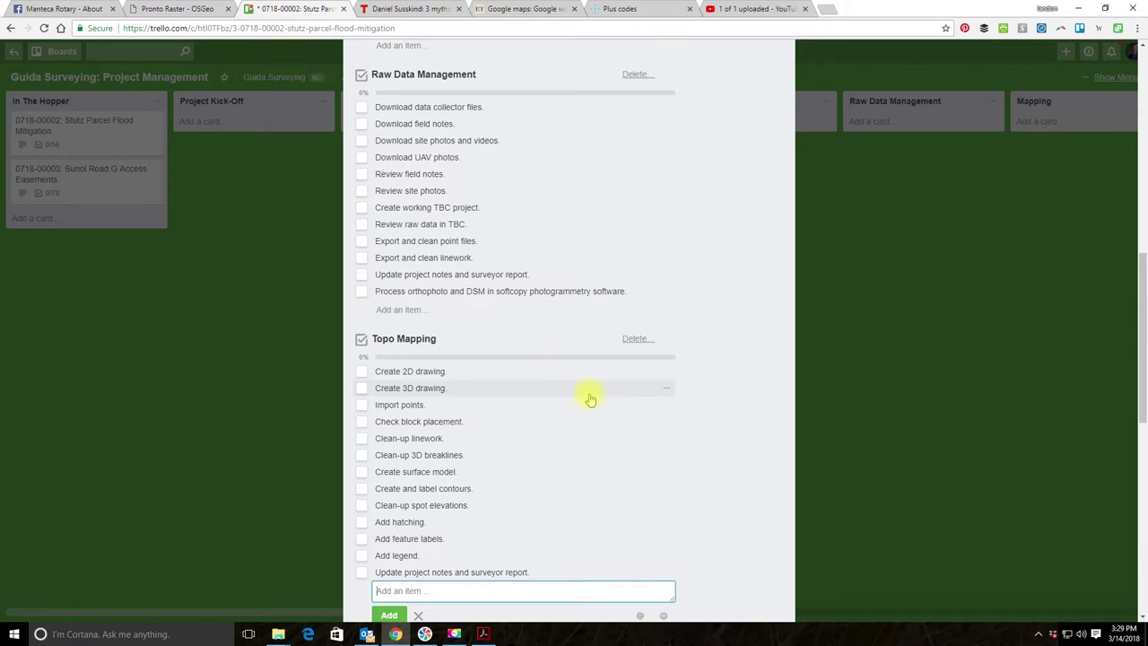
Add "Perform aerial mapping in softcopy photomapping." as the first item of the Topo Mapping checklist.
scroll(448, 484, down, 2)
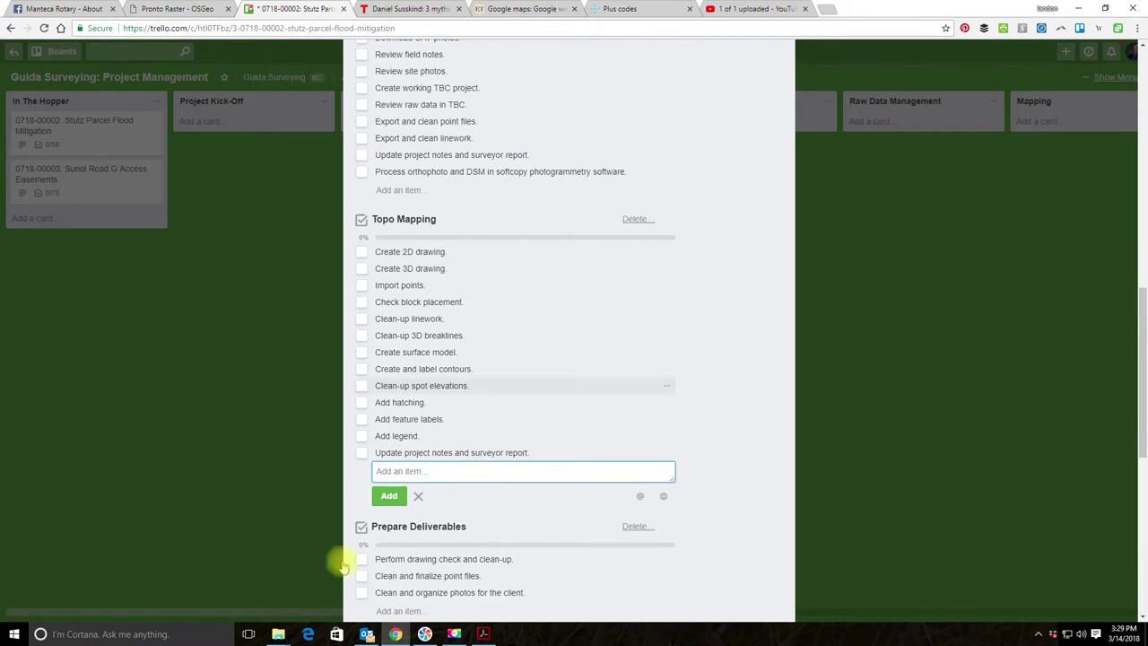
text(Comp)
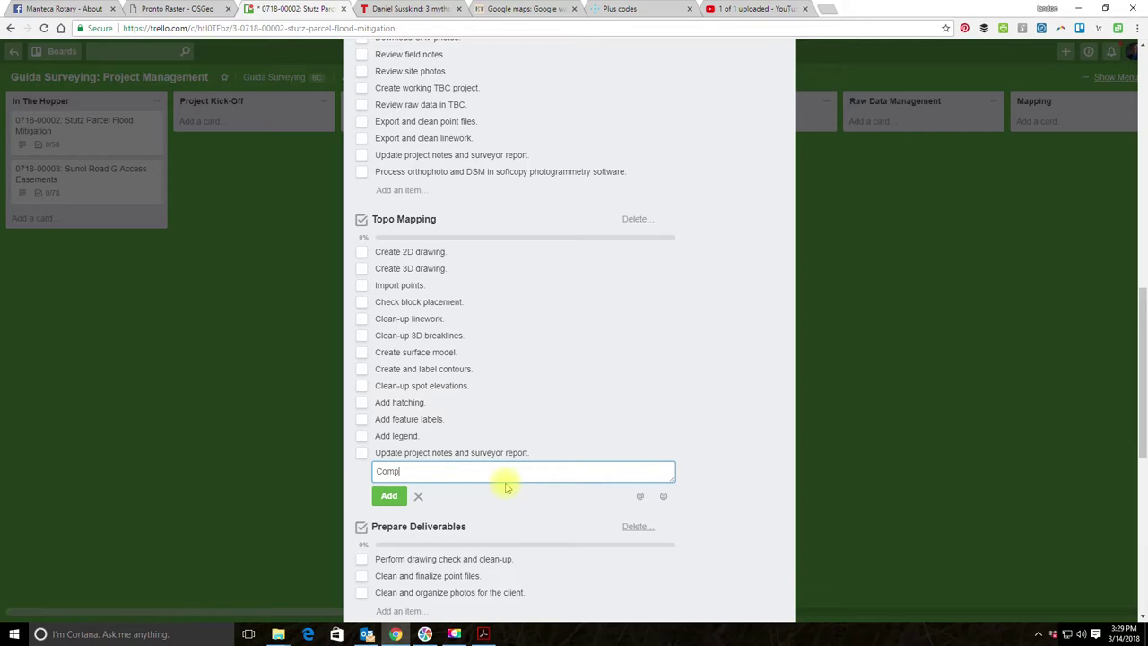
key(BackSpace)
key(BackSpace)
text(Perform aerial mapping in softcopy )
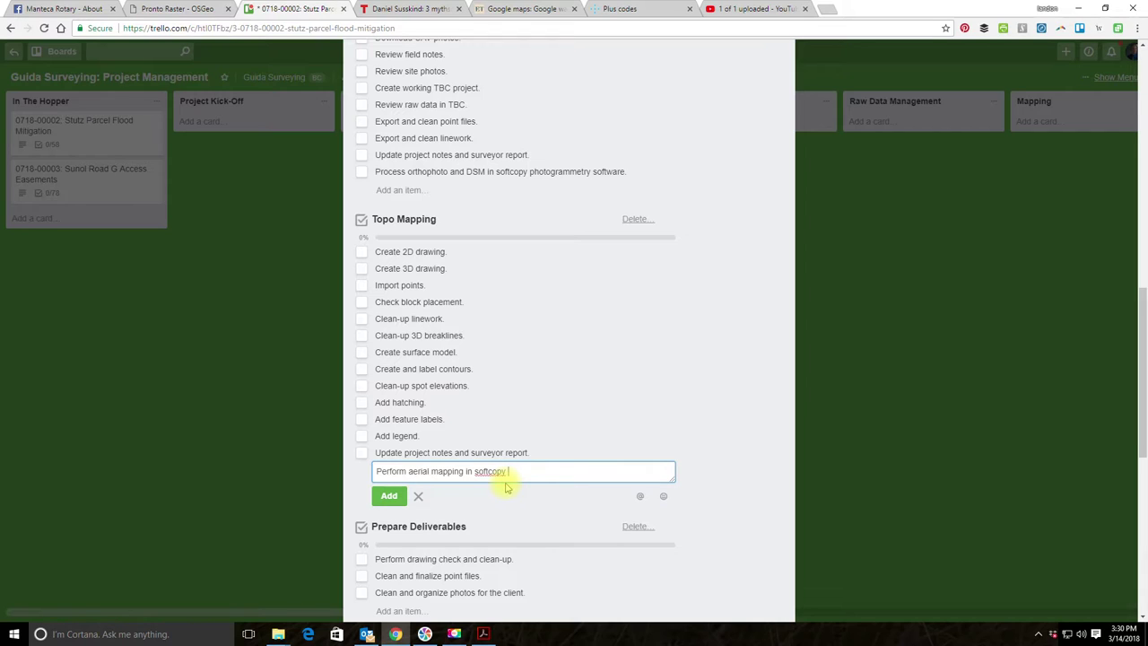
text(photomapping.)
key(Return)
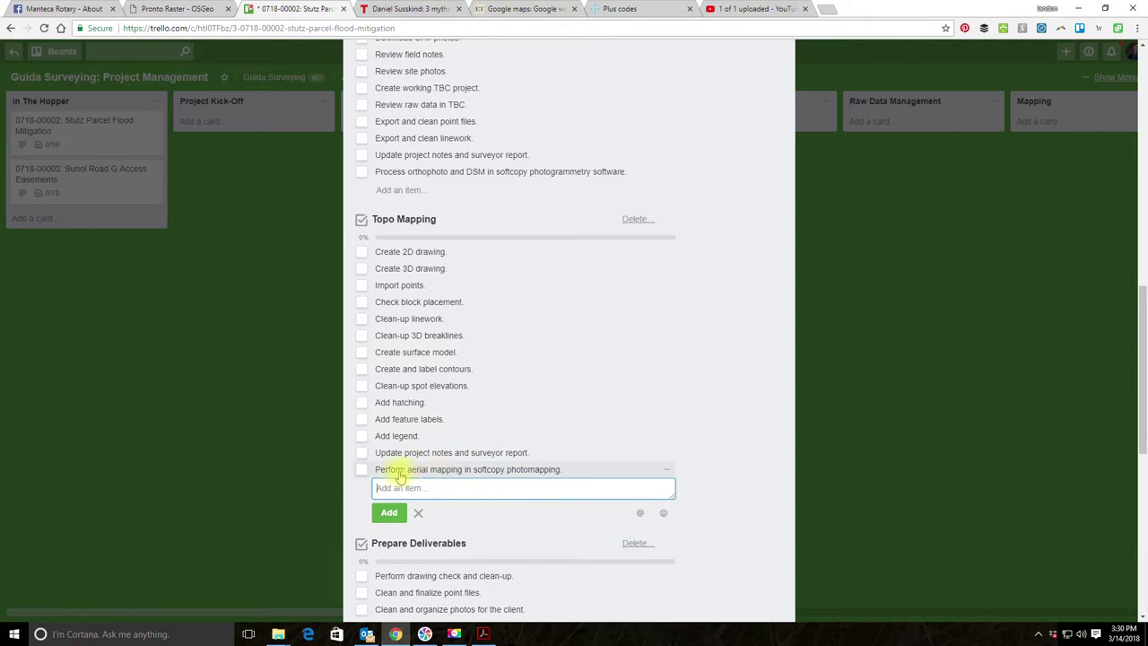
drag(400, 469, 449, 256)
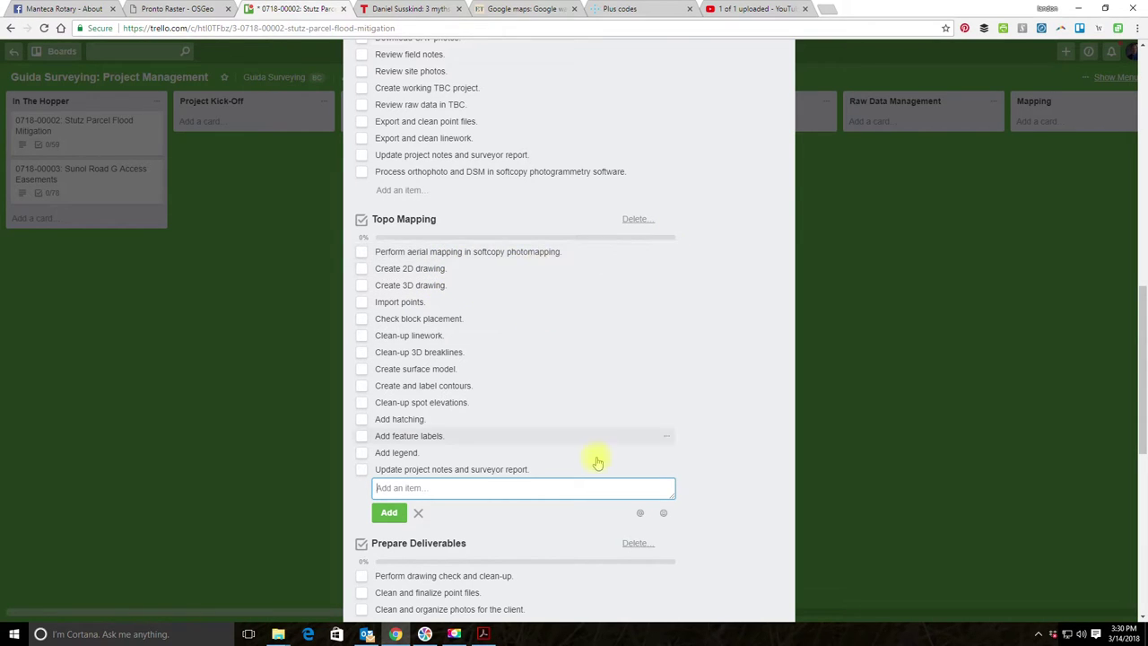
Add "Rename and review oblique aerial images." to the end of the Prepare Deliverables checklist.
scroll(597, 461, down, 1)
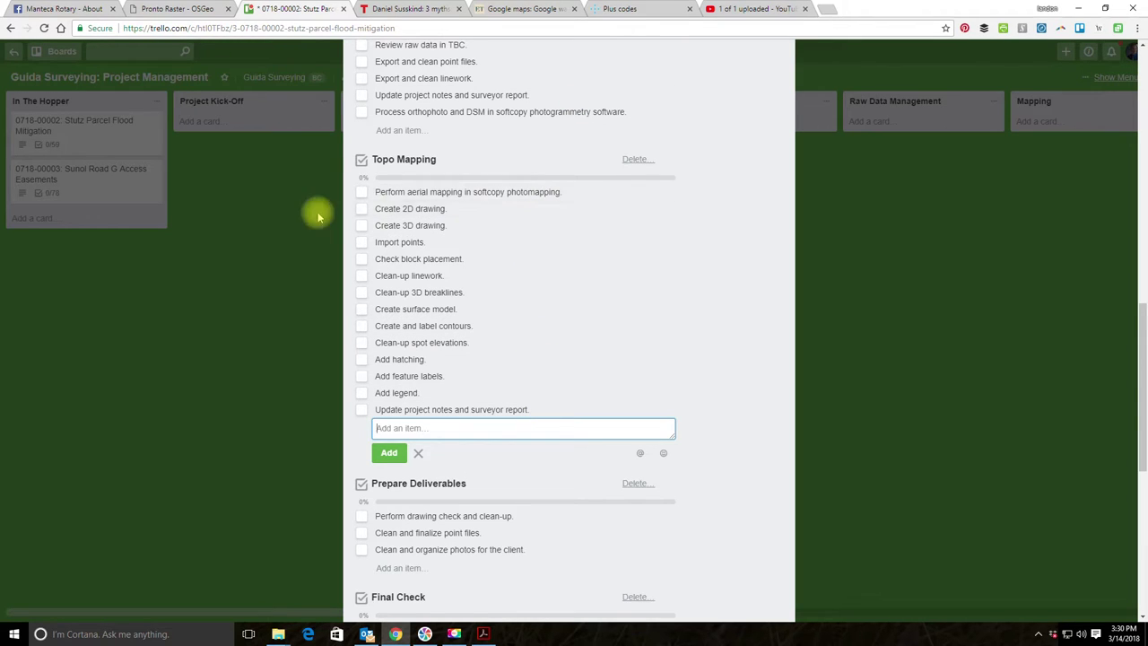
scroll(633, 156, down, 5)
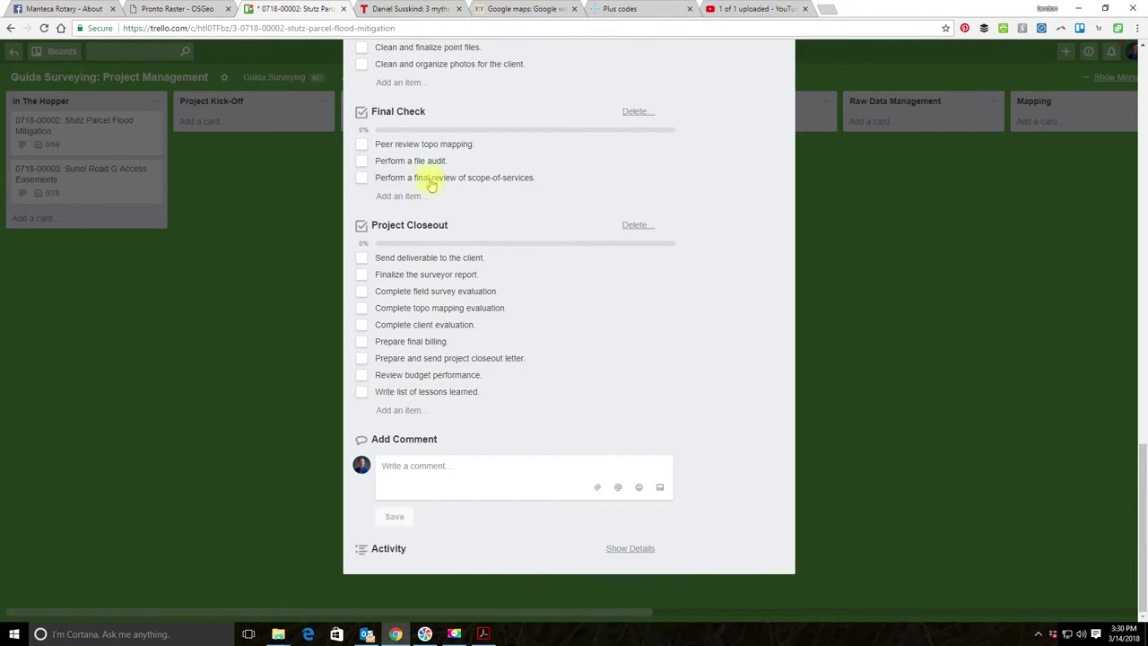
scroll(485, 256, up, 1)
scroll(484, 255, up, 3)
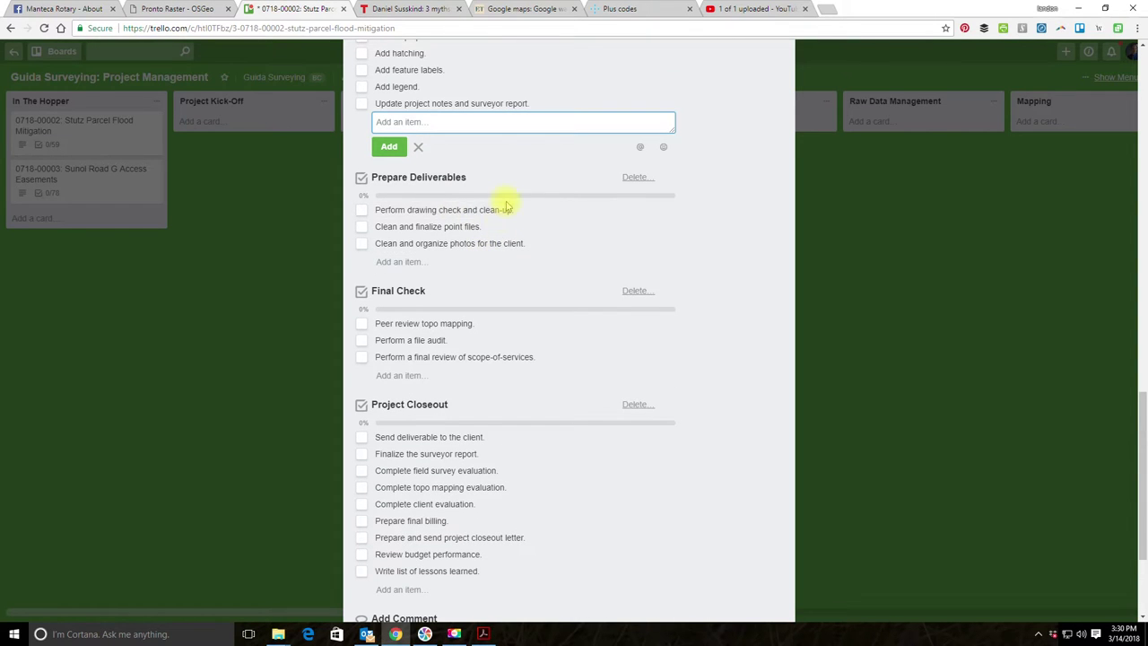
click(423, 267)
text(Revi)
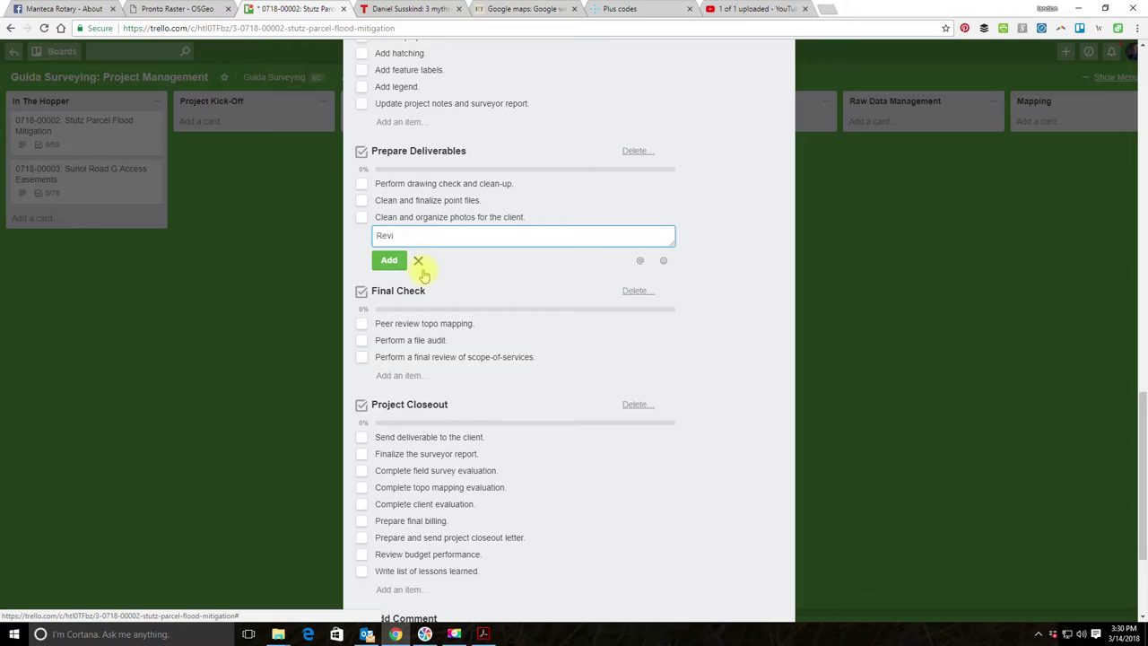
text(name and review oblique aerial images.)
key(Return)
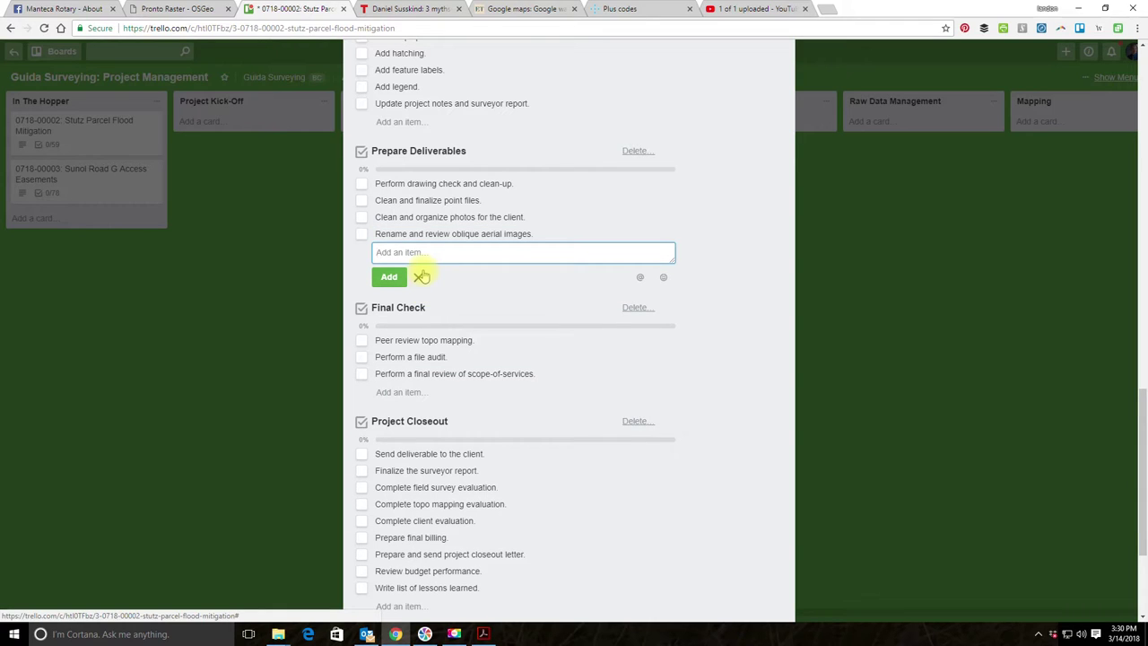
Add "Review and tile orthophoto." to the Prepare Deliverables checklist, below the oblique aerial images item.
text(Review)
key(BackSpace)
key(BackSpace)
key(BackSpace)
key(BackSpace)
key(BackSpace)
key(BackSpace)
key(BackSpace)
key(BackSpace)
text(w and tile opthophoto.)
key(Return)
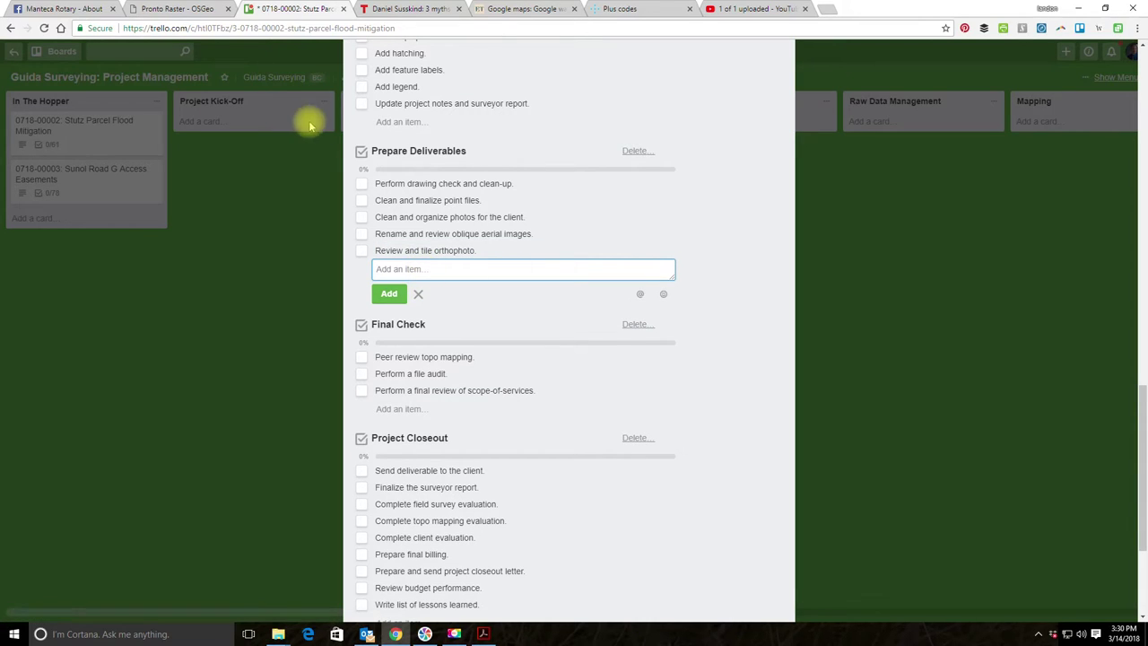
Look over all the checklists on the Stutz Parcel Flood Mitigation card and close it.
scroll(539, 247, up, 6)
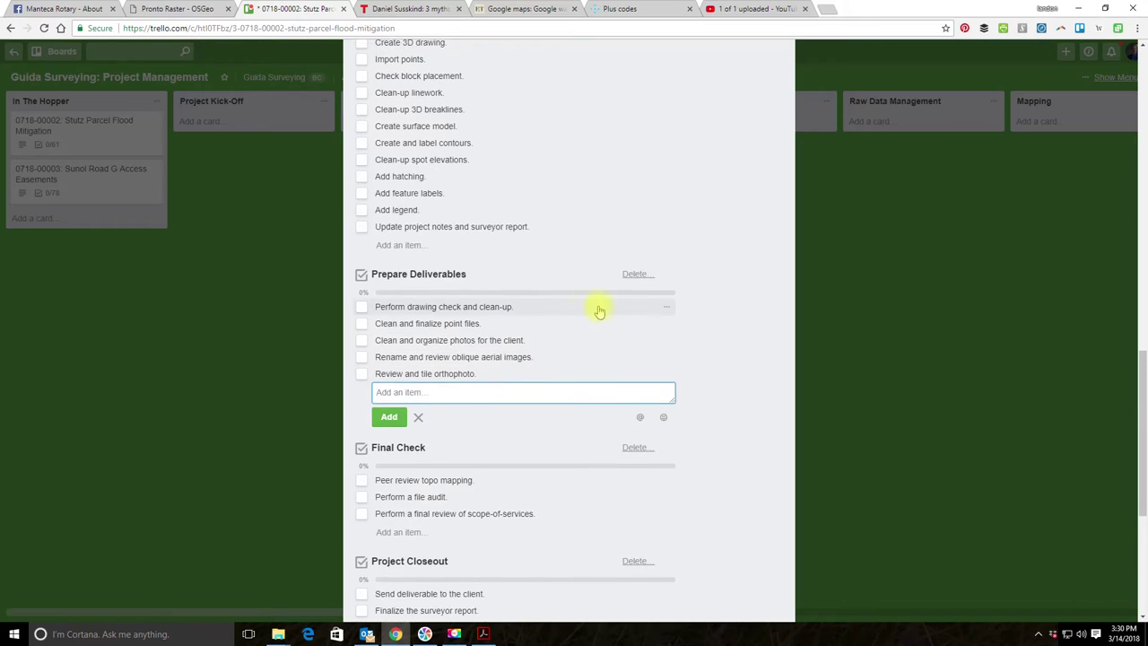
scroll(604, 312, up, 8)
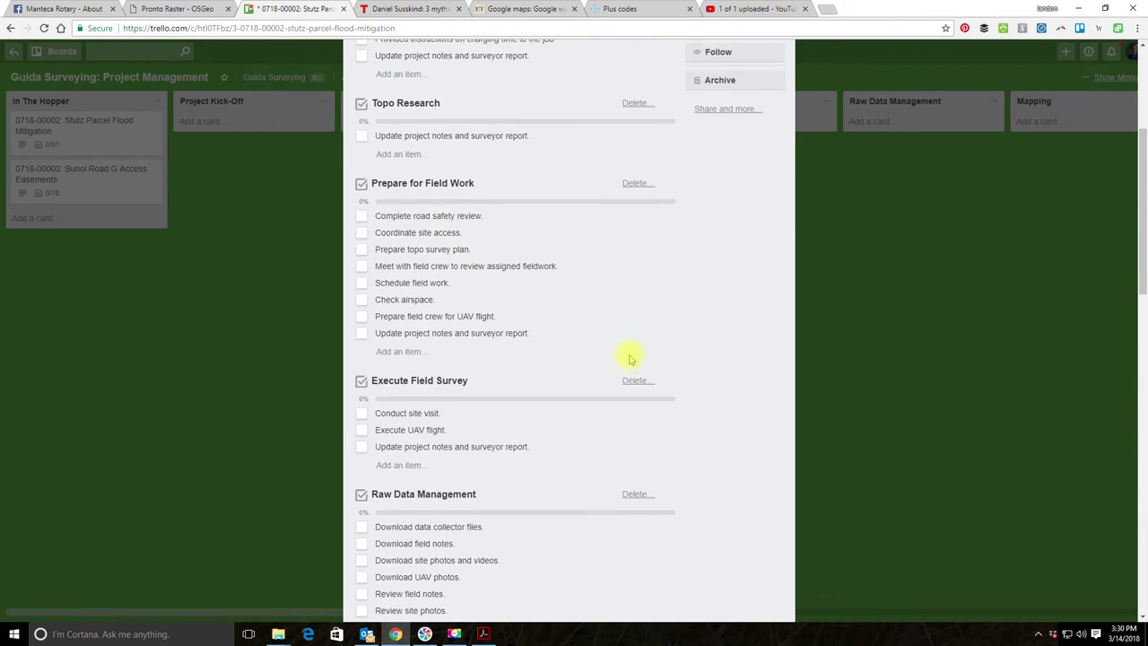
scroll(674, 386, down, 17)
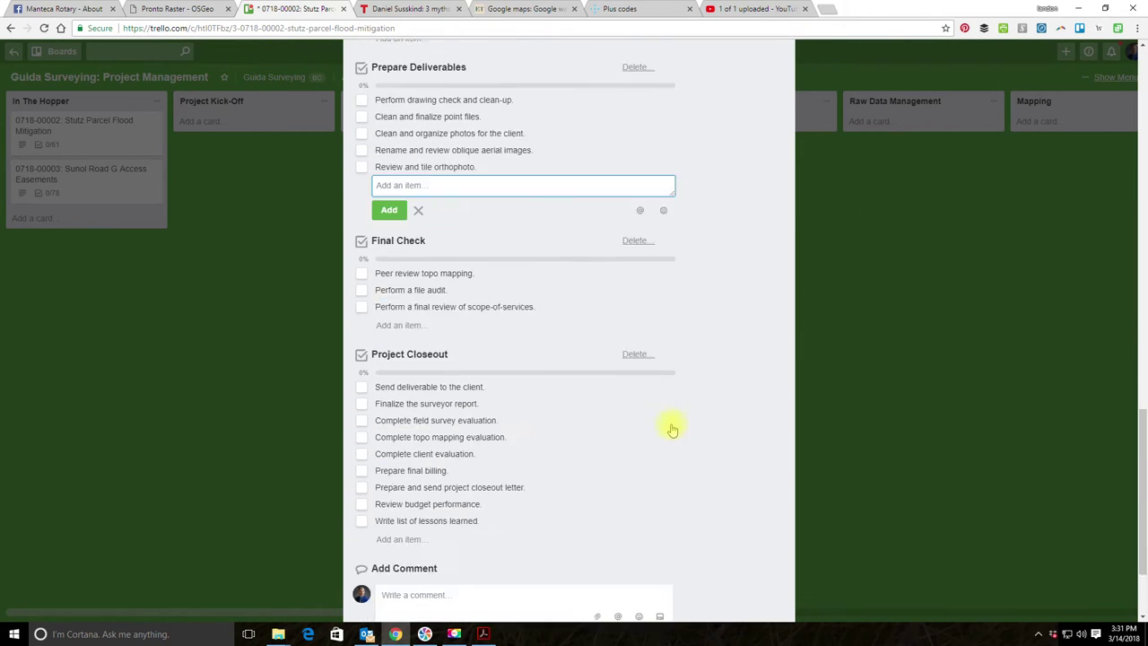
scroll(659, 466, up, 17)
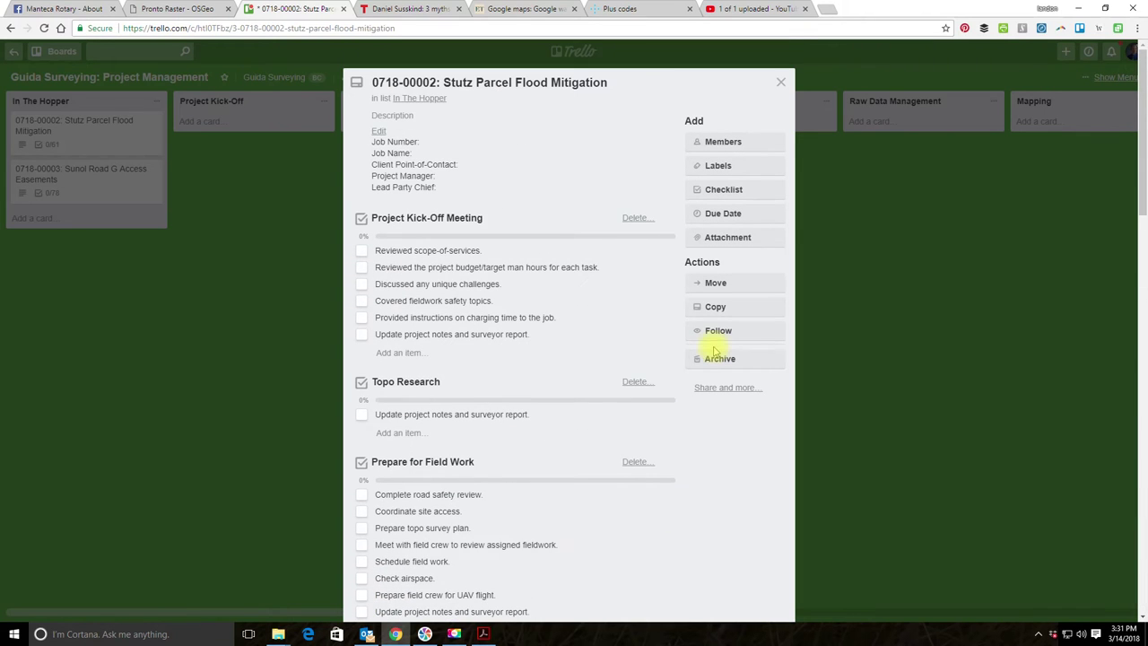
click(780, 82)
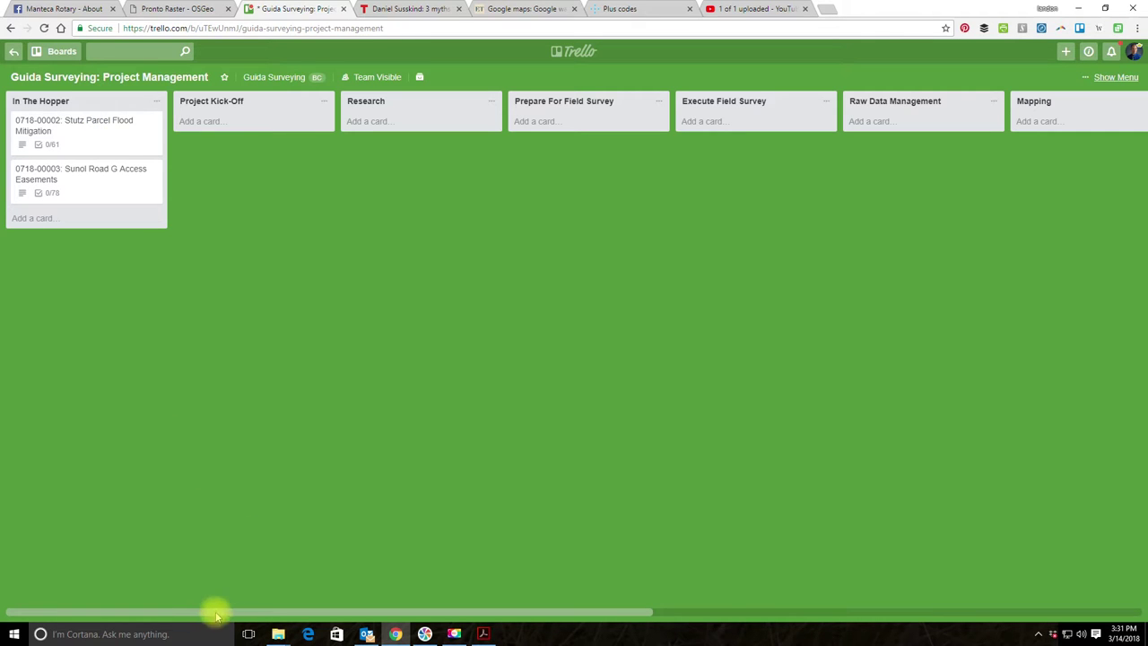
Open the Project Template card in the Templates list and add "Check airspace." to its Topo Research checklist.
drag(259, 613, 813, 584)
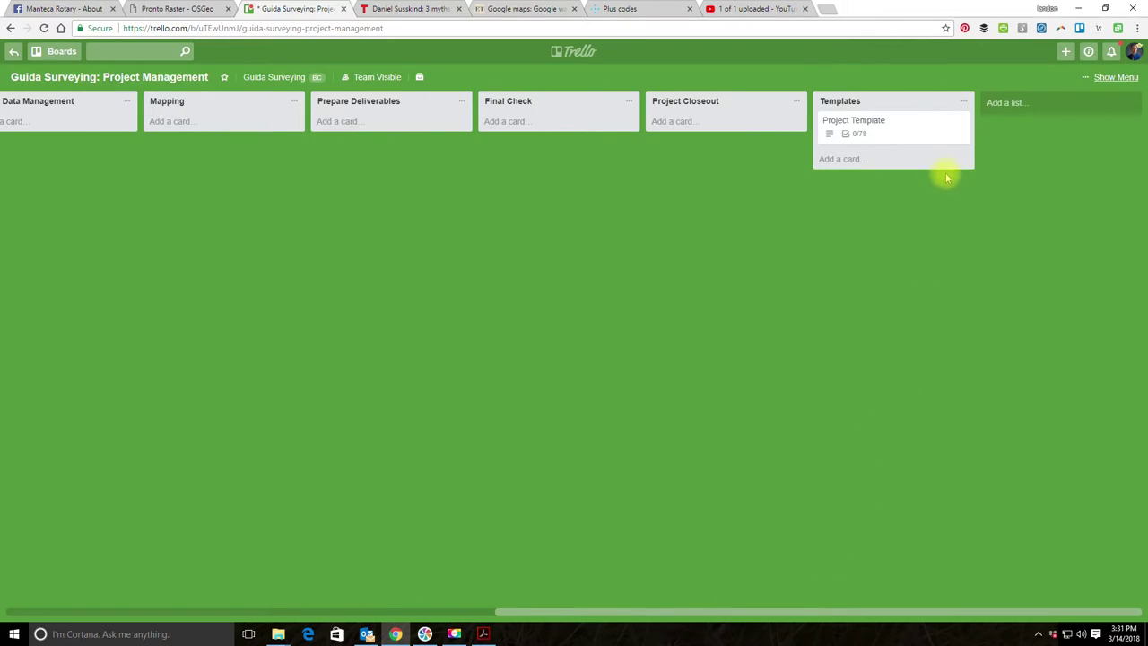
click(933, 142)
scroll(574, 220, down, 3)
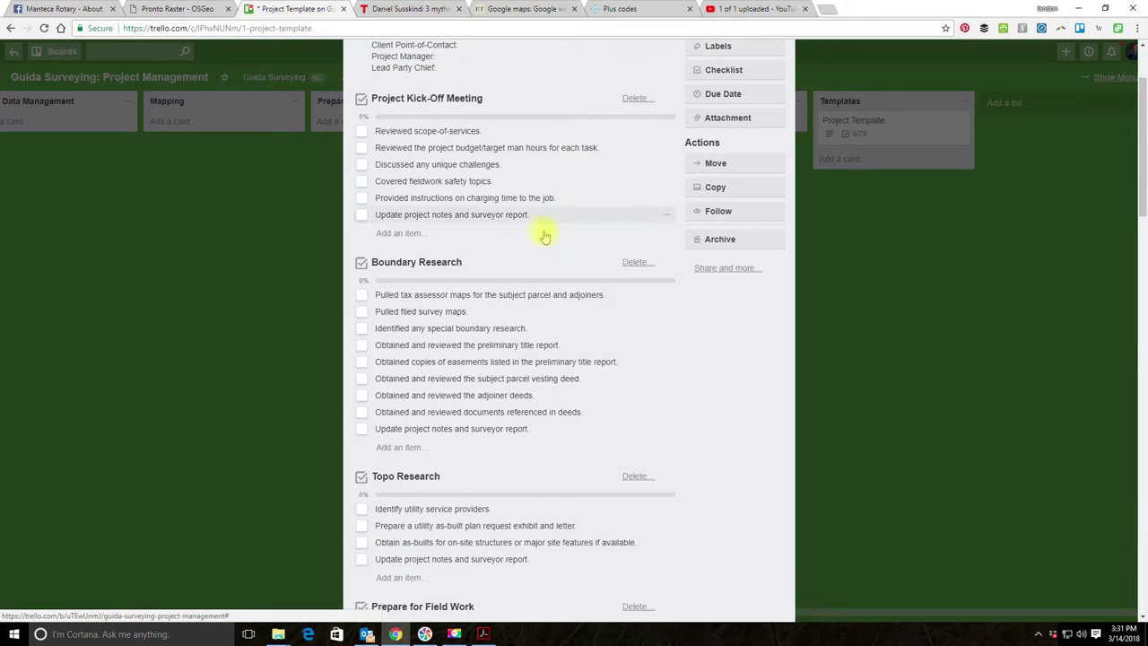
scroll(530, 244, down, 3)
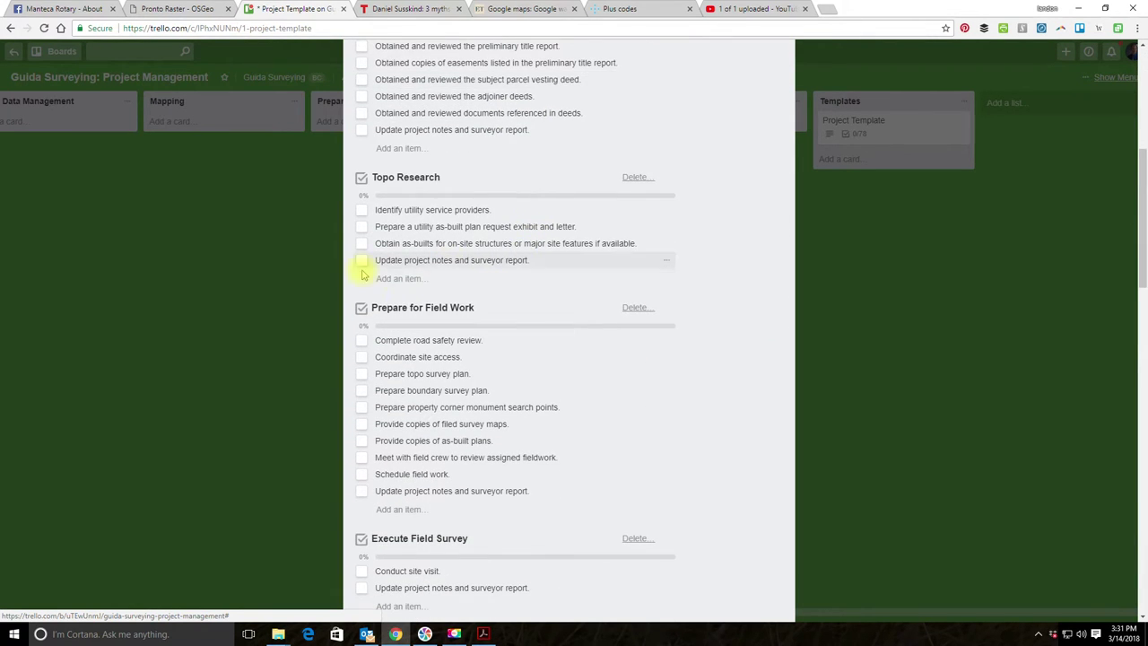
click(385, 279)
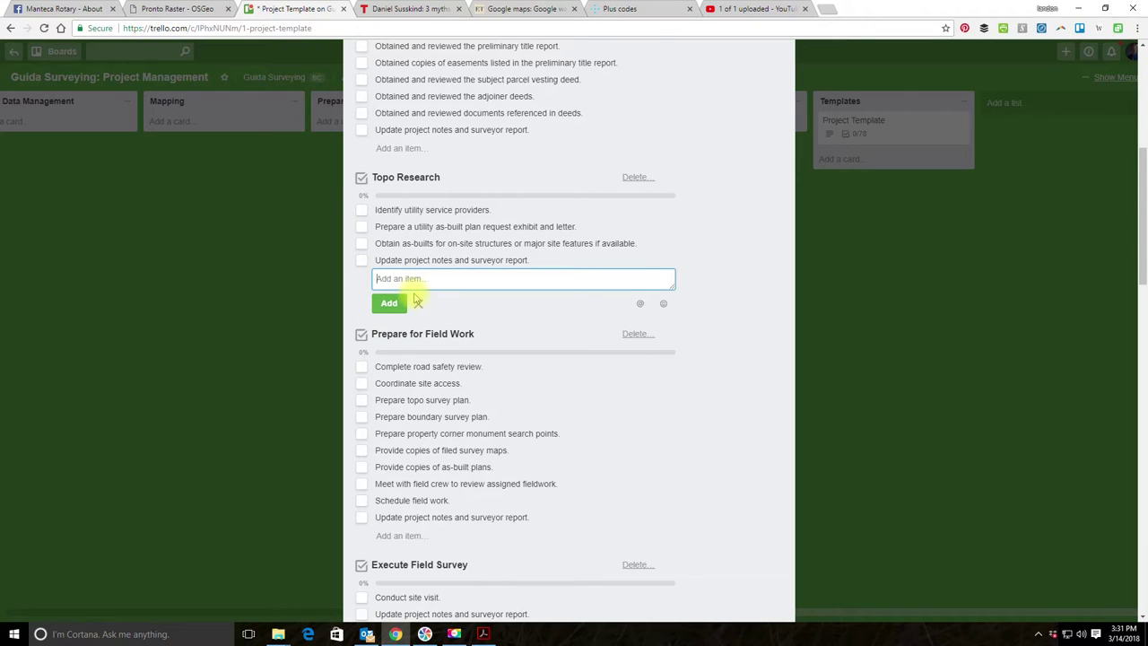
text(Check airspace.)
key(Return)
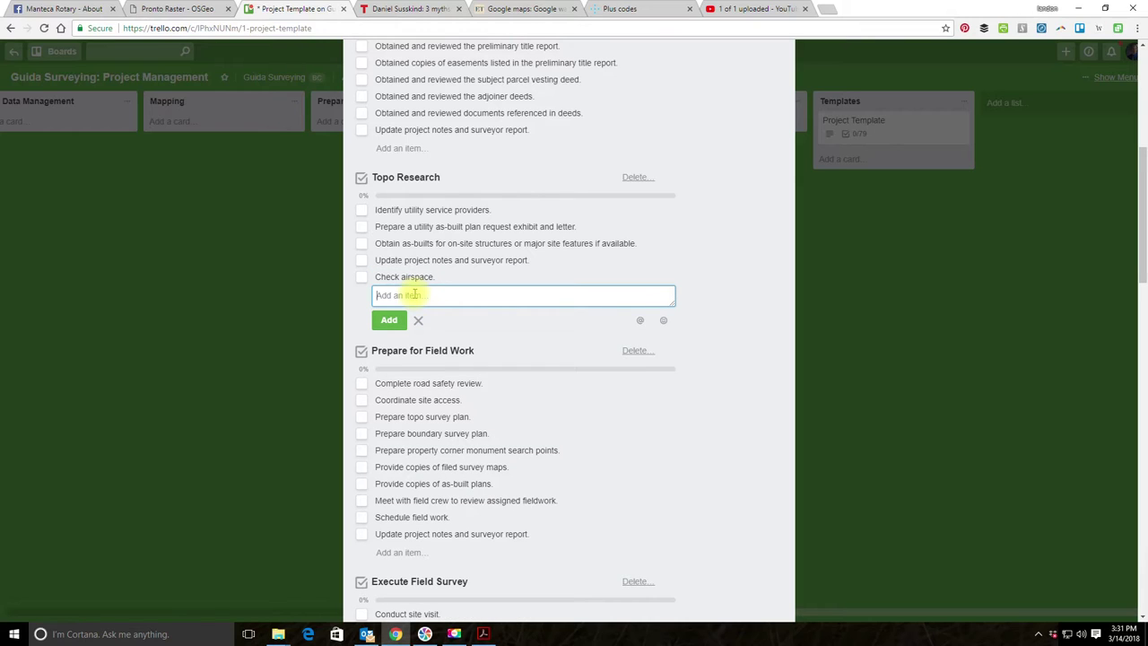
Add "Prepare fieldcrew for UAV flight." to the Topo Research checklist, below the airspace item.
text(Prepare)
text( fieldcrew f)
text(or UAV fliog)
text(.)
key(Return)
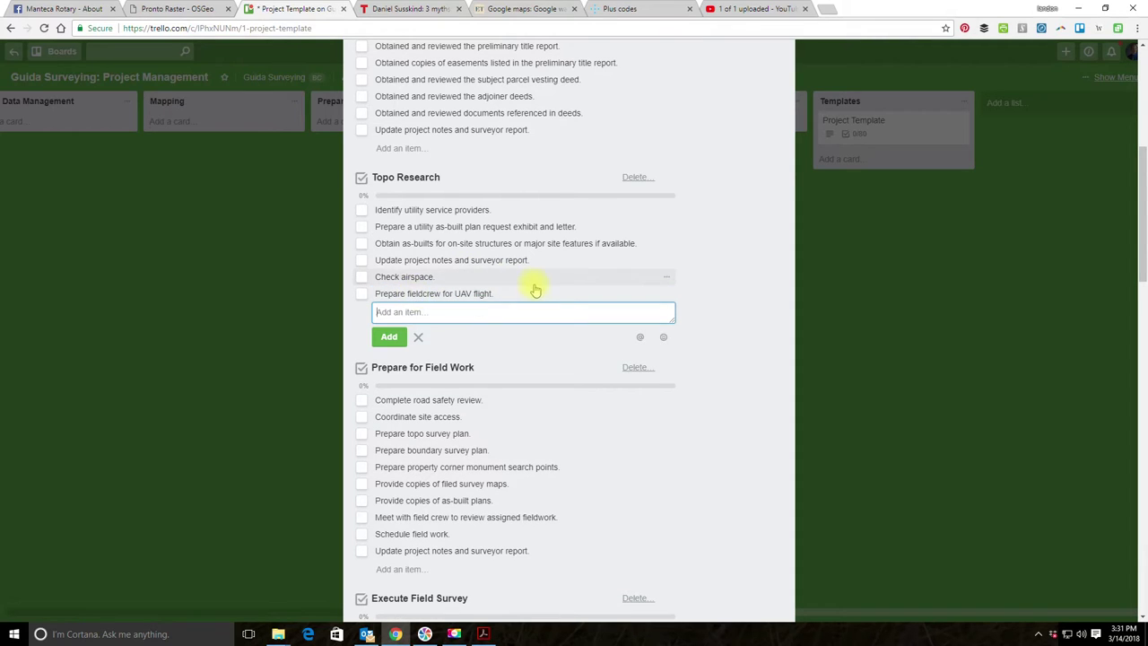
Move the airspace and fieldcrew items from Topo Research into Prepare for Field Work, placing the fieldcrew item above "Schedule field work.".
drag(467, 294, 506, 374)
drag(418, 274, 475, 505)
drag(477, 417, 490, 525)
Add "Execute UAV flight." to the Execute Field Survey checklist and place it directly below "Conduct site visit.".
scroll(505, 479, down, 5)
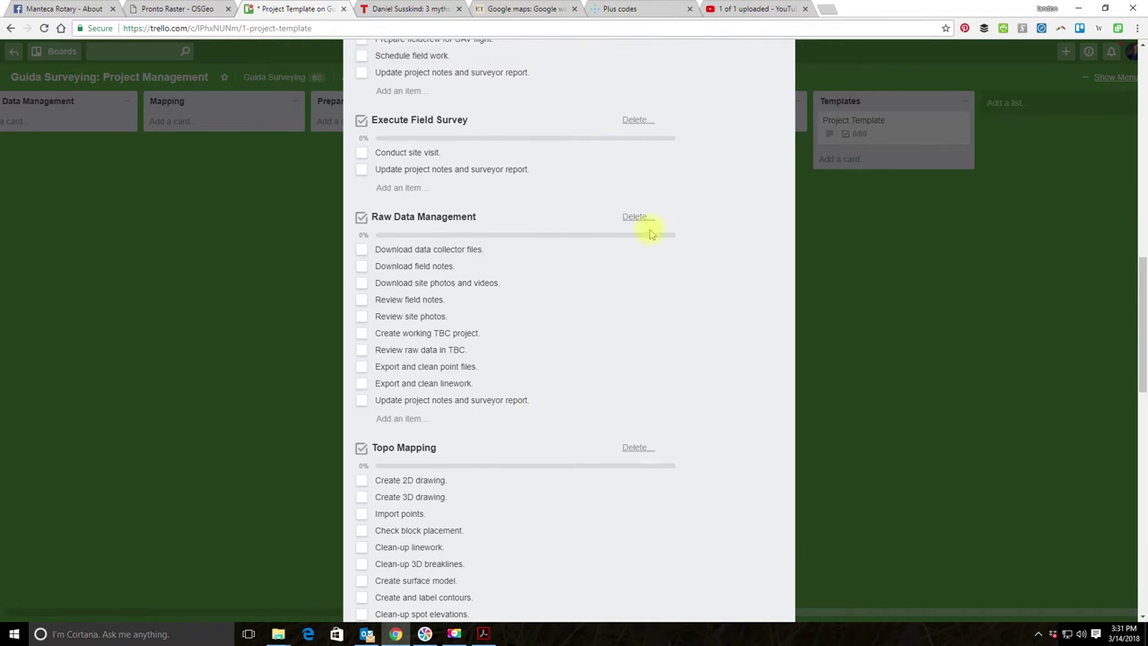
click(496, 154)
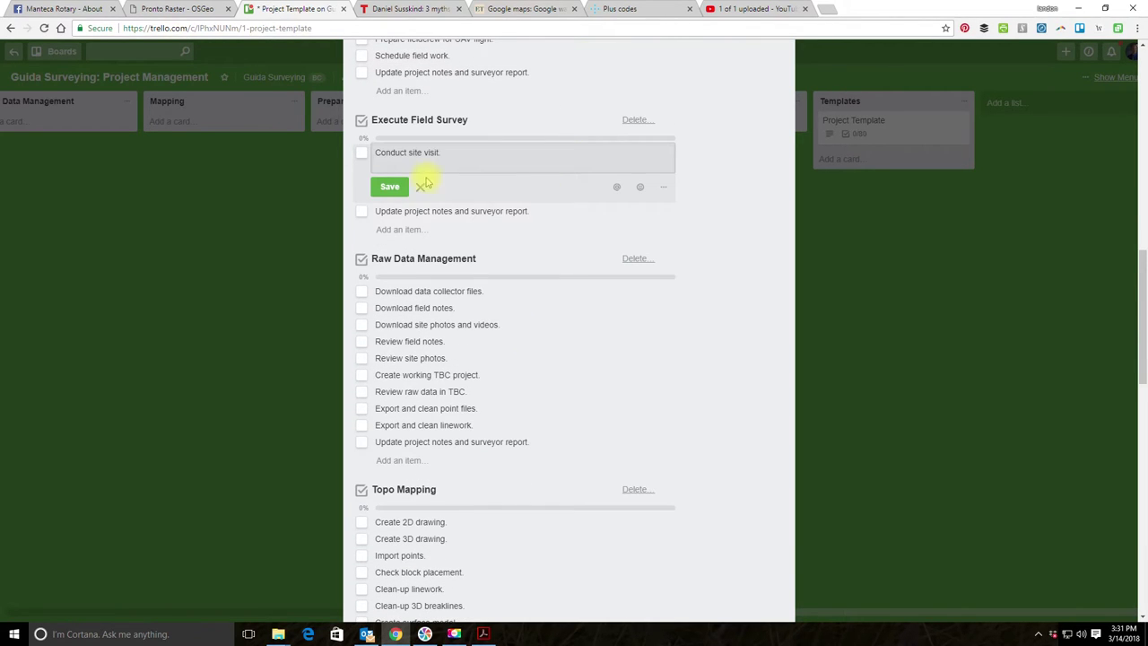
click(389, 187)
click(399, 189)
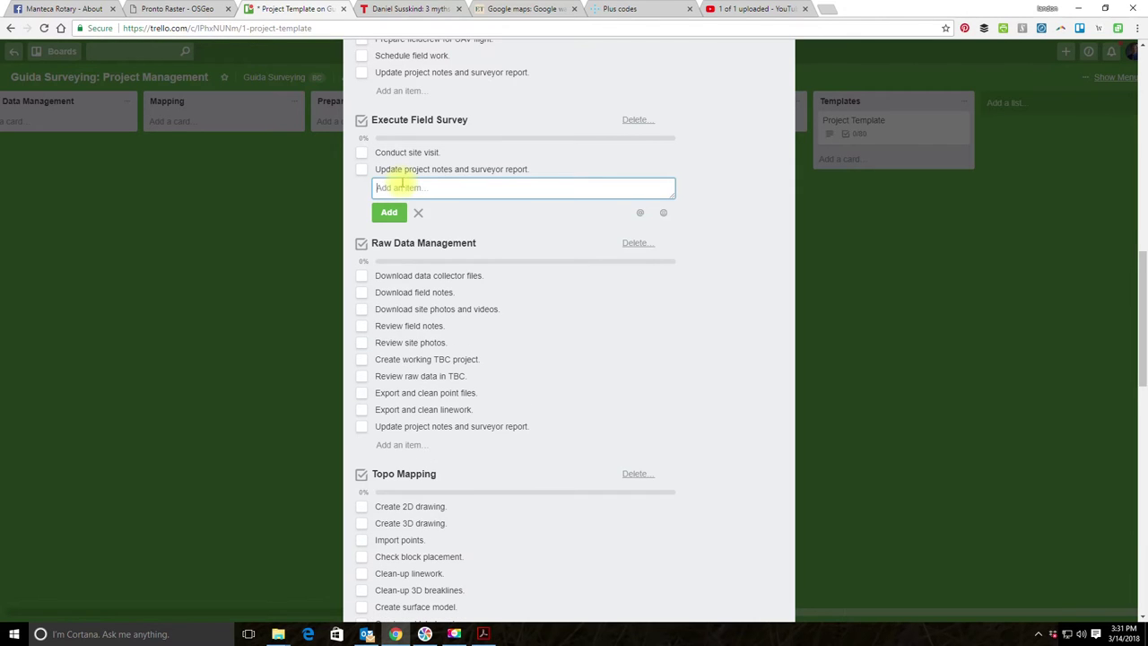
text(Execute UAV flight.)
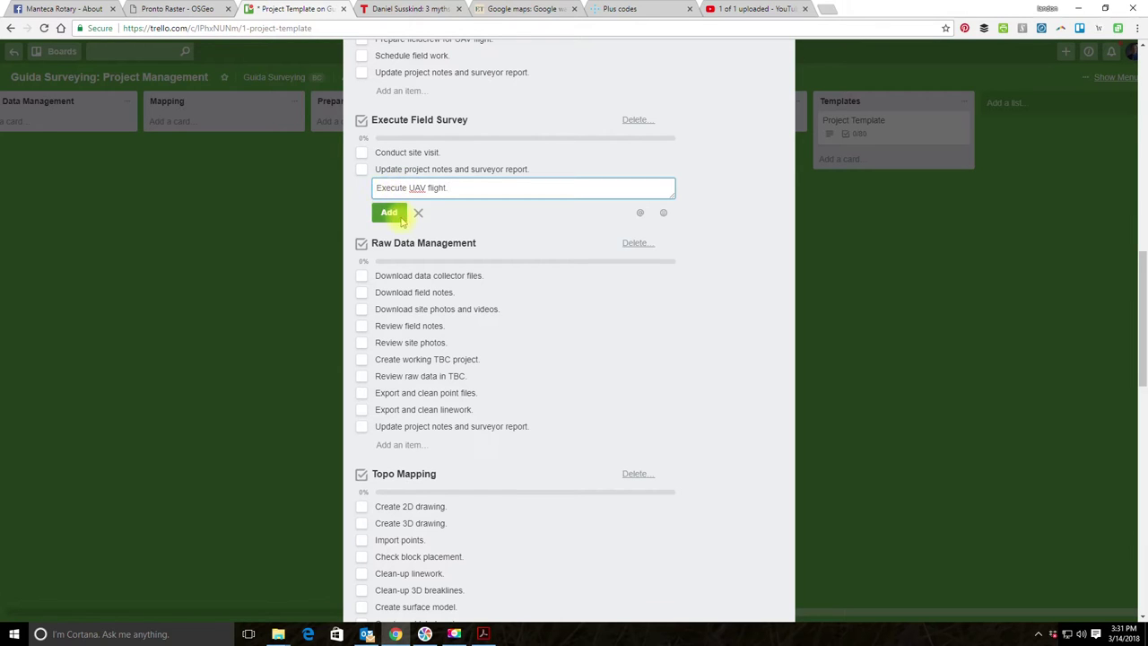
click(389, 213)
drag(390, 190, 408, 173)
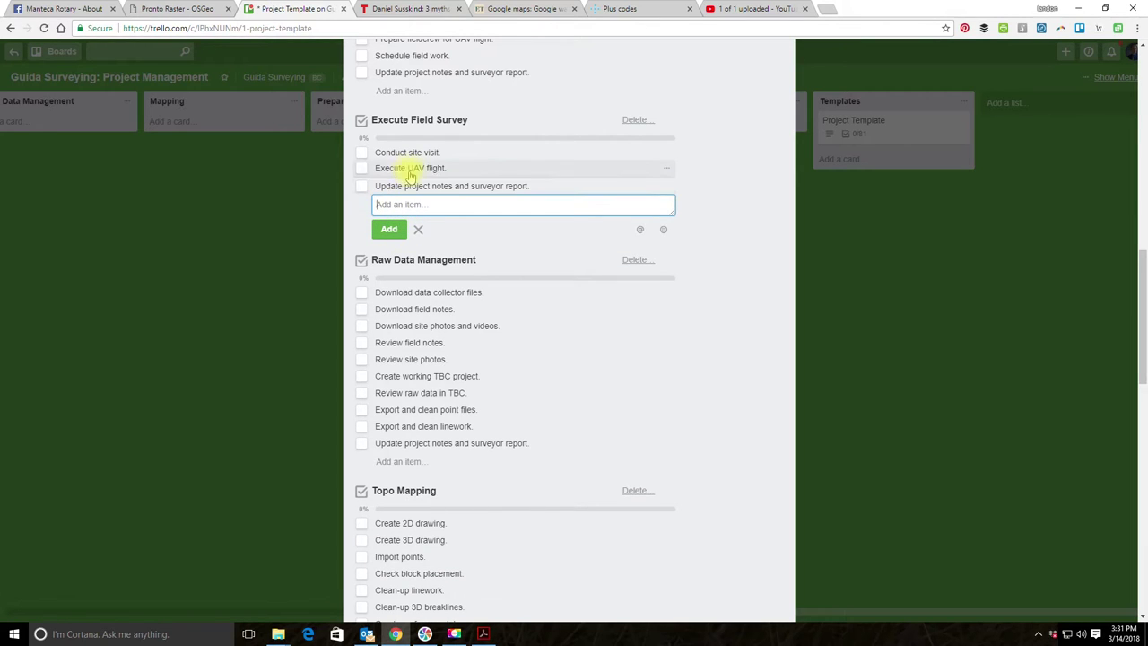
Add "Download UAV photos." to the Raw Data Management checklist and place it directly below "Download site photos and videos.".
scroll(541, 299, down, 3)
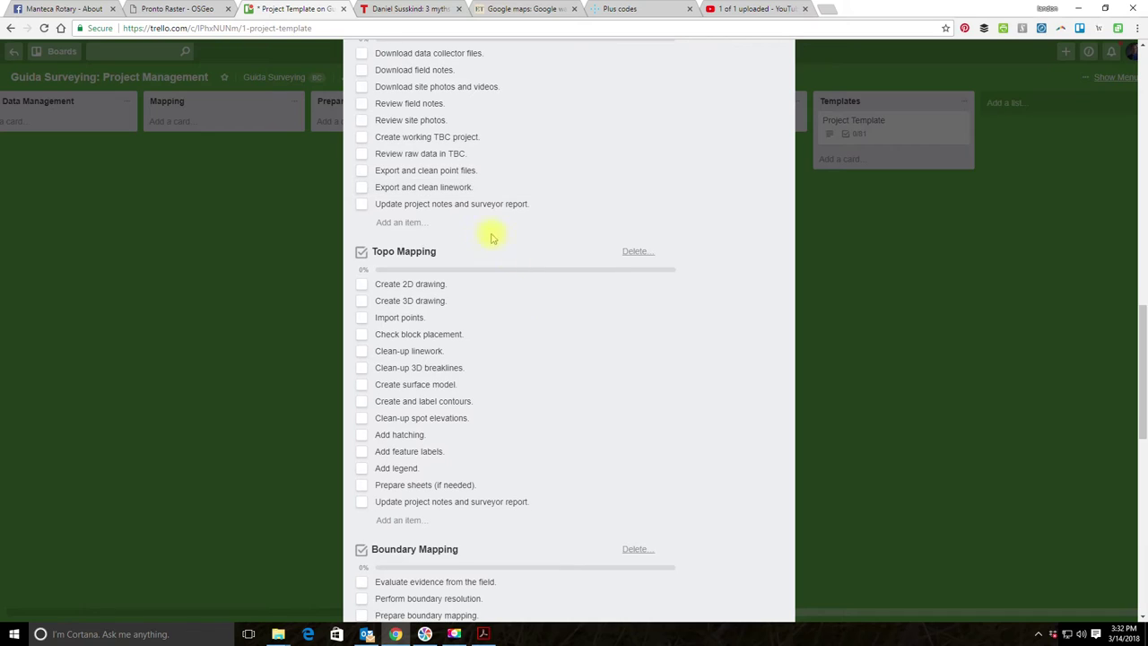
click(398, 222)
text(Download U)
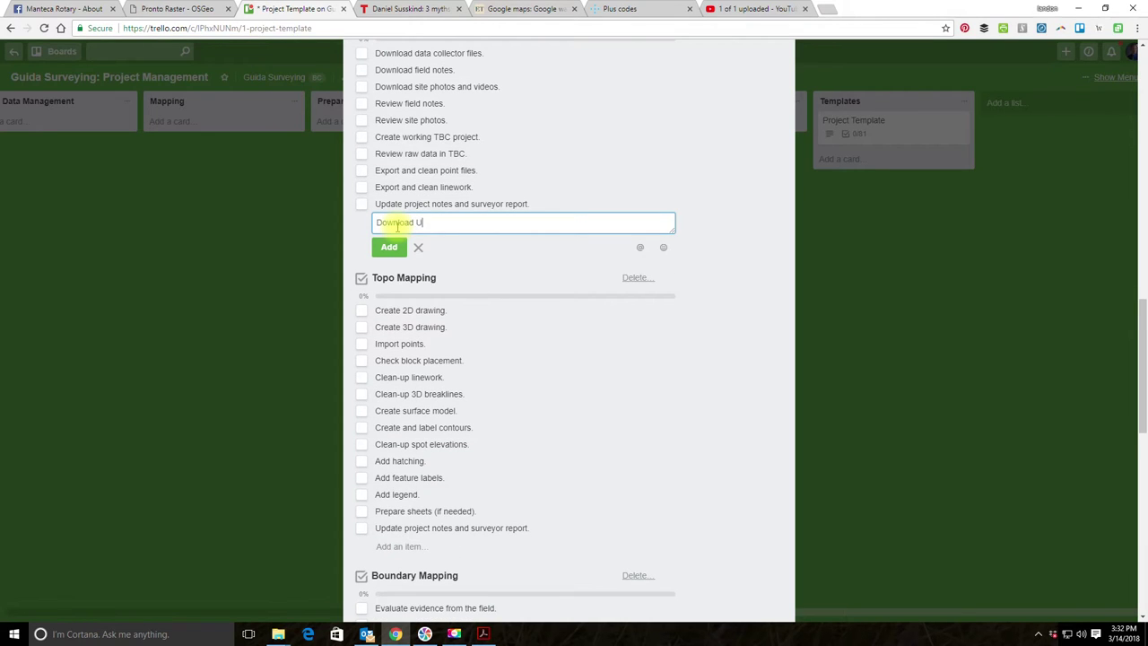
text(AV photos.)
key(Return)
scroll(409, 269, up, 1)
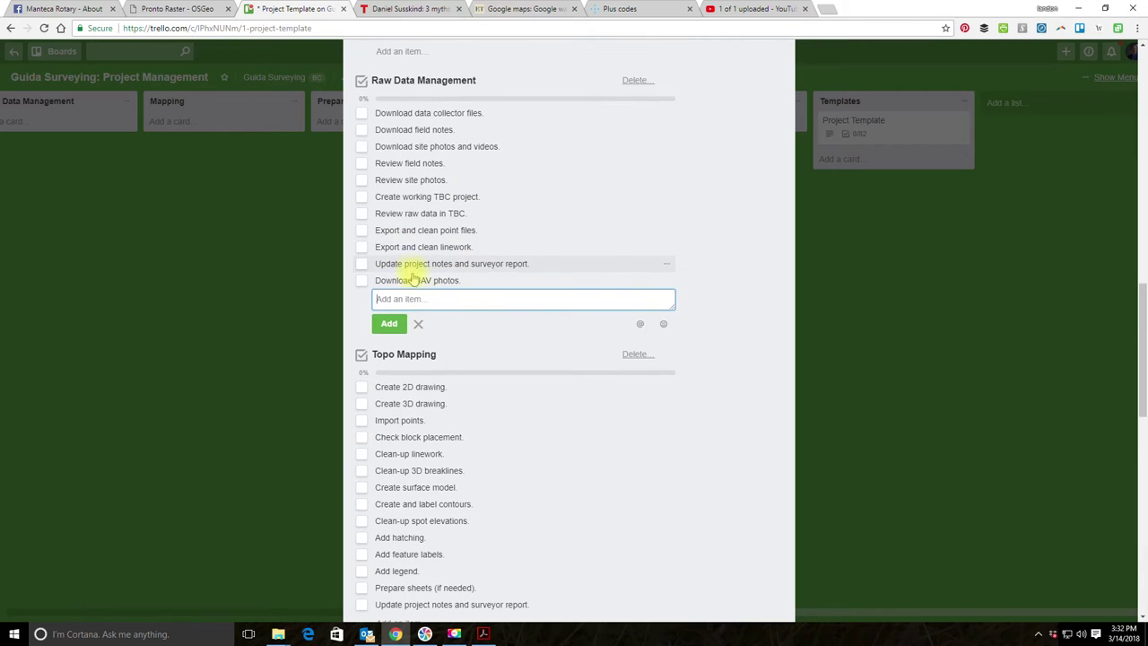
drag(420, 280, 469, 162)
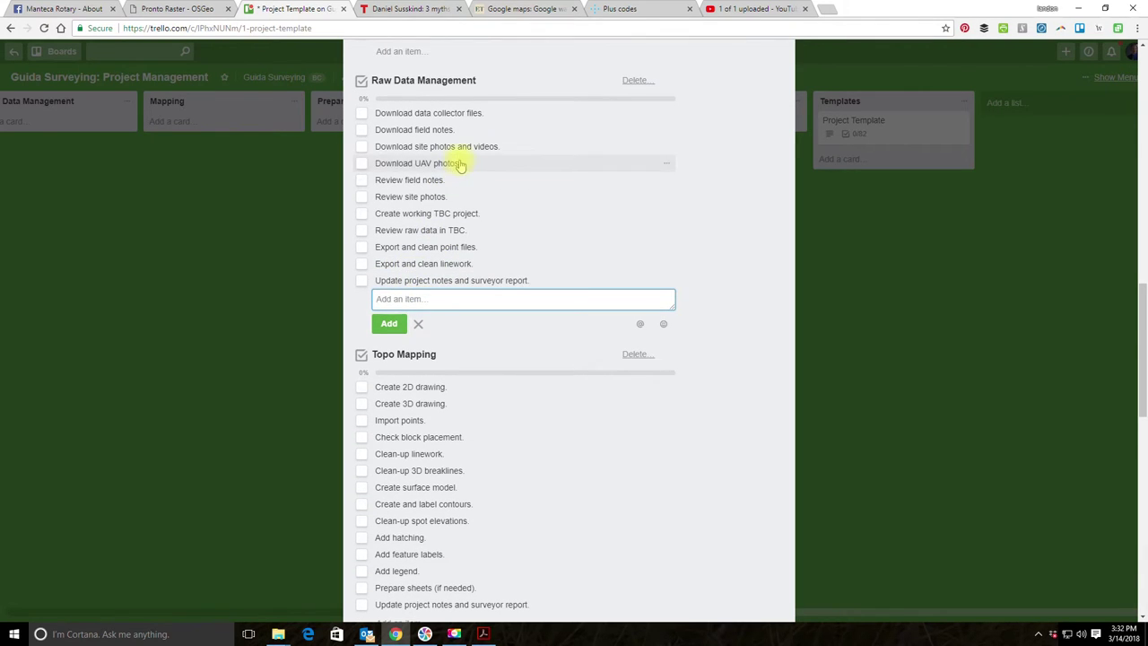
Add "Perform aerial mapping in softcopy photogrammetry software." to the end of the Topo Mapping checklist.
scroll(482, 189, down, 3)
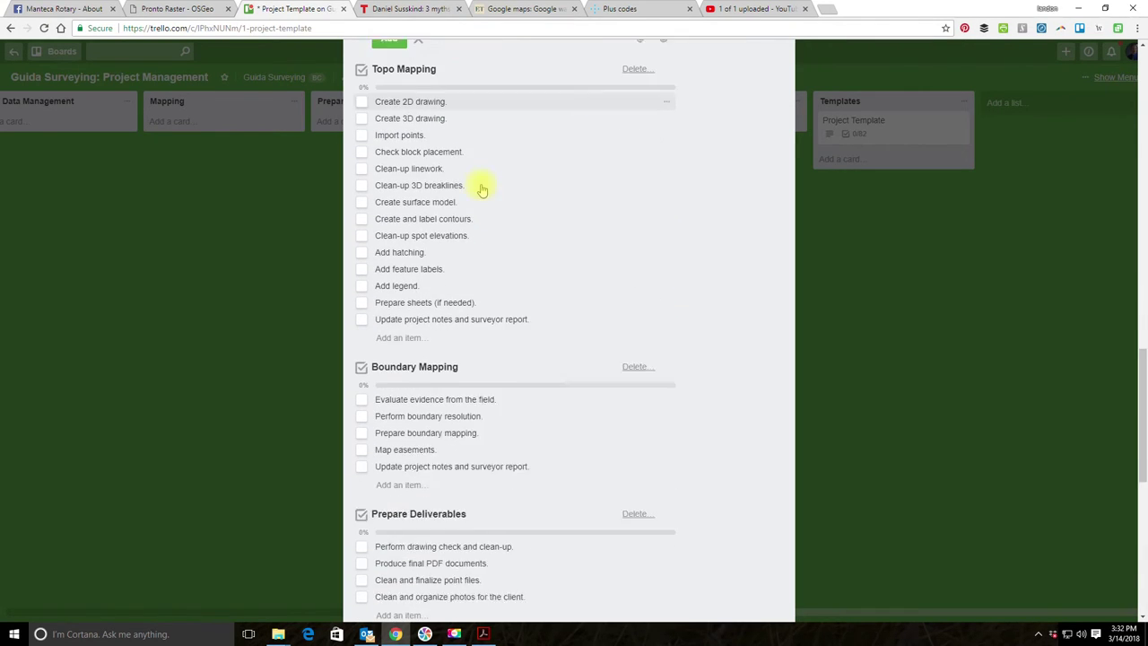
click(411, 324)
text(Perform aerial mapping in softcopy)
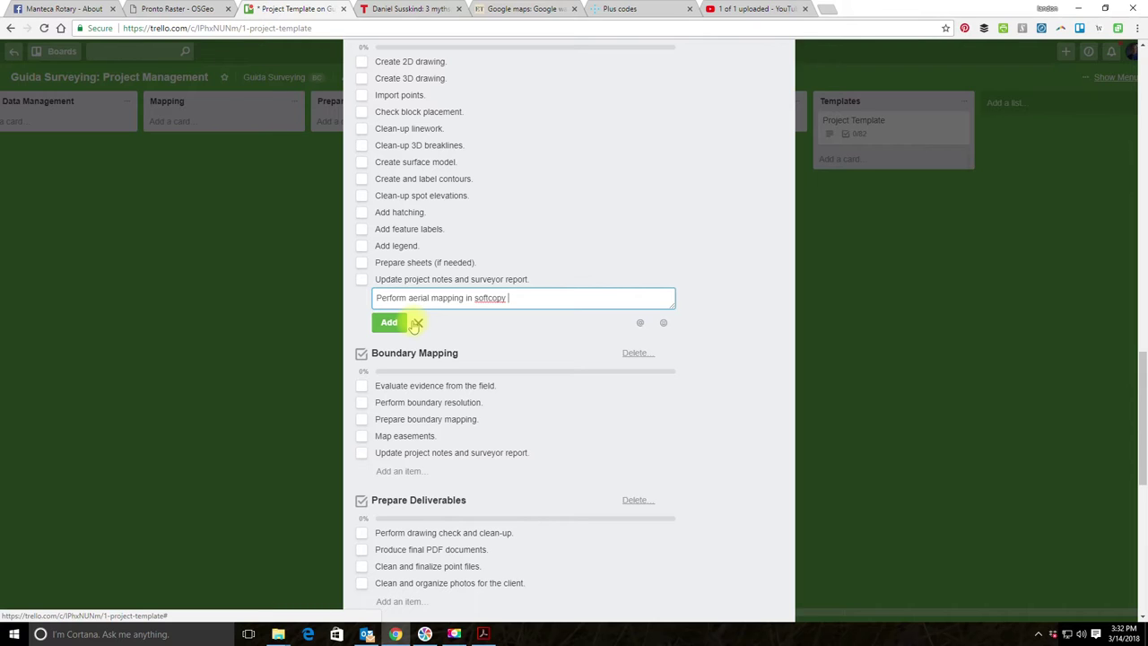
text(ogrammatry software.)
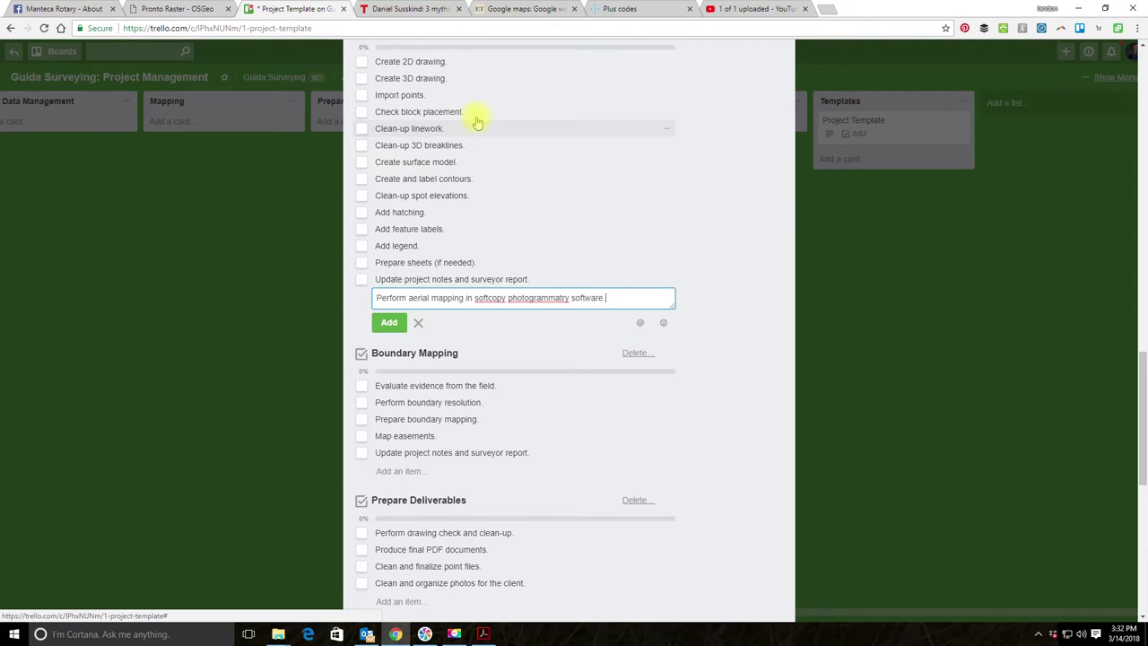
click(560, 300)
key(BackSpace)
text(e)
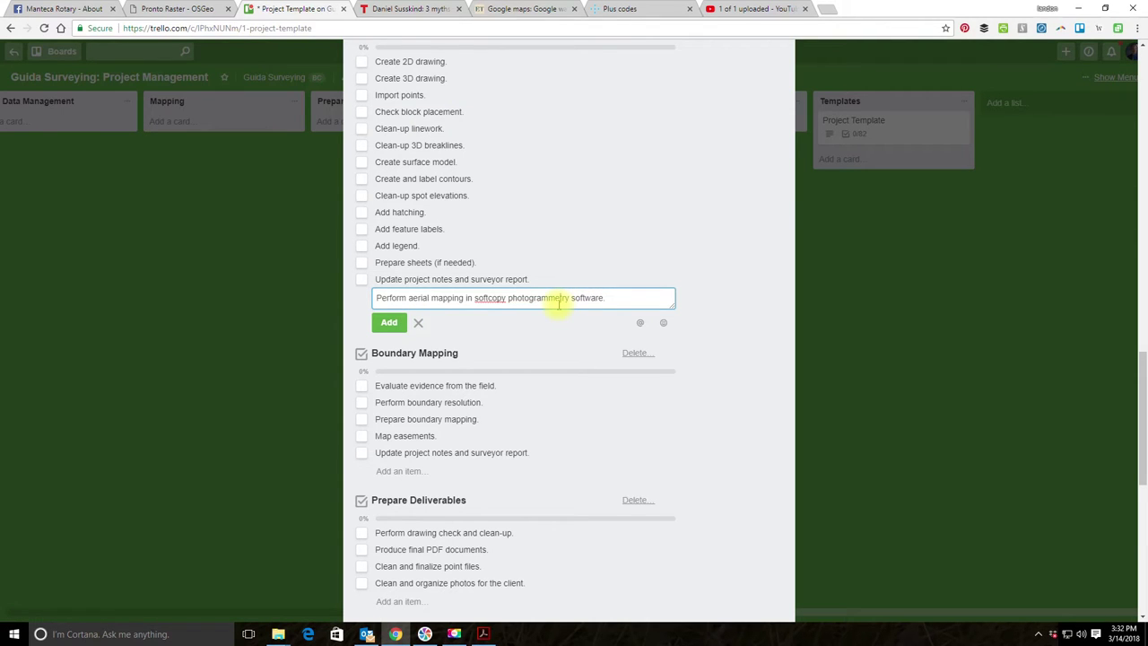
click(388, 322)
Add "Create orthophotos and DSM in softcopy photogrammetry software." to the end of the Raw Data Management checklist.
scroll(469, 295, up, 2)
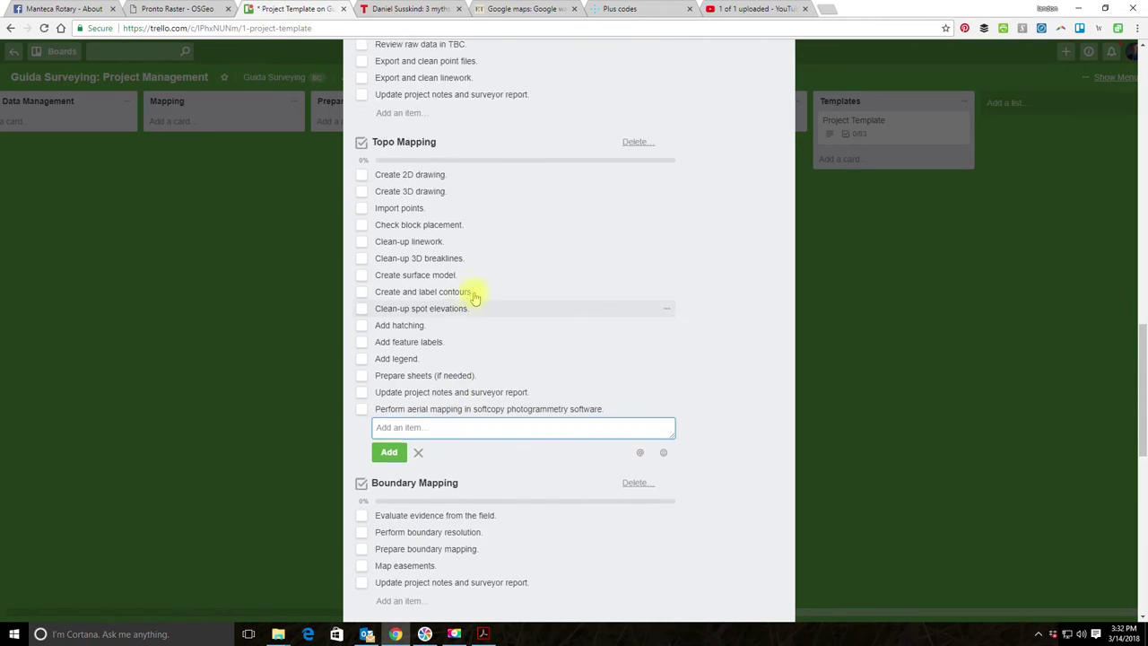
scroll(553, 173, up, 1)
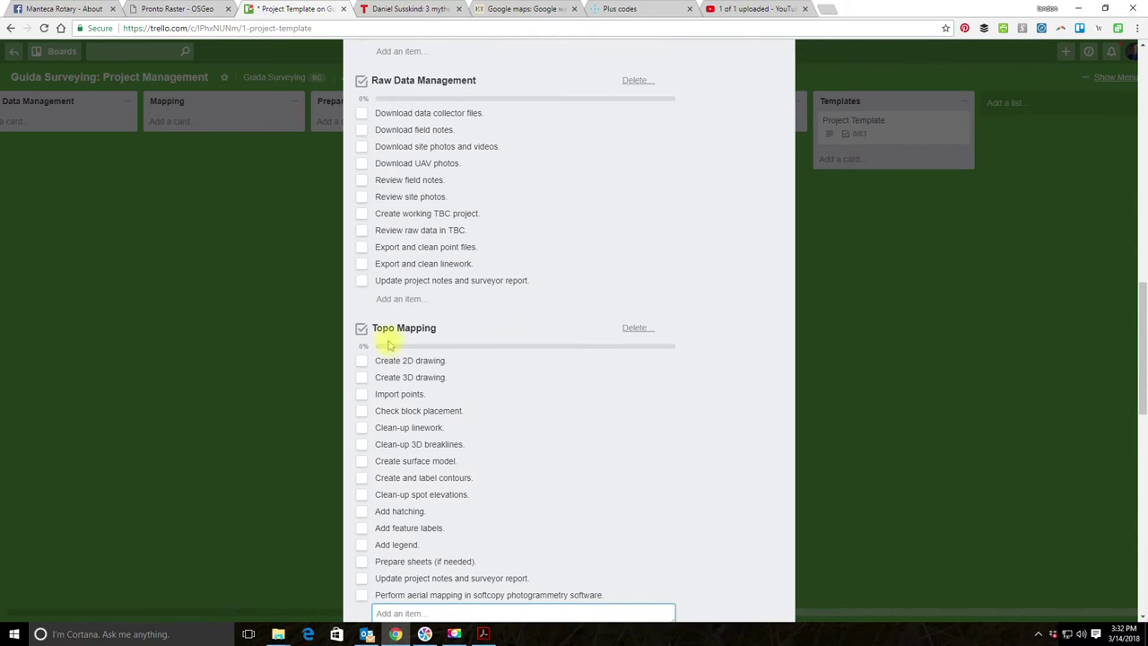
click(405, 300)
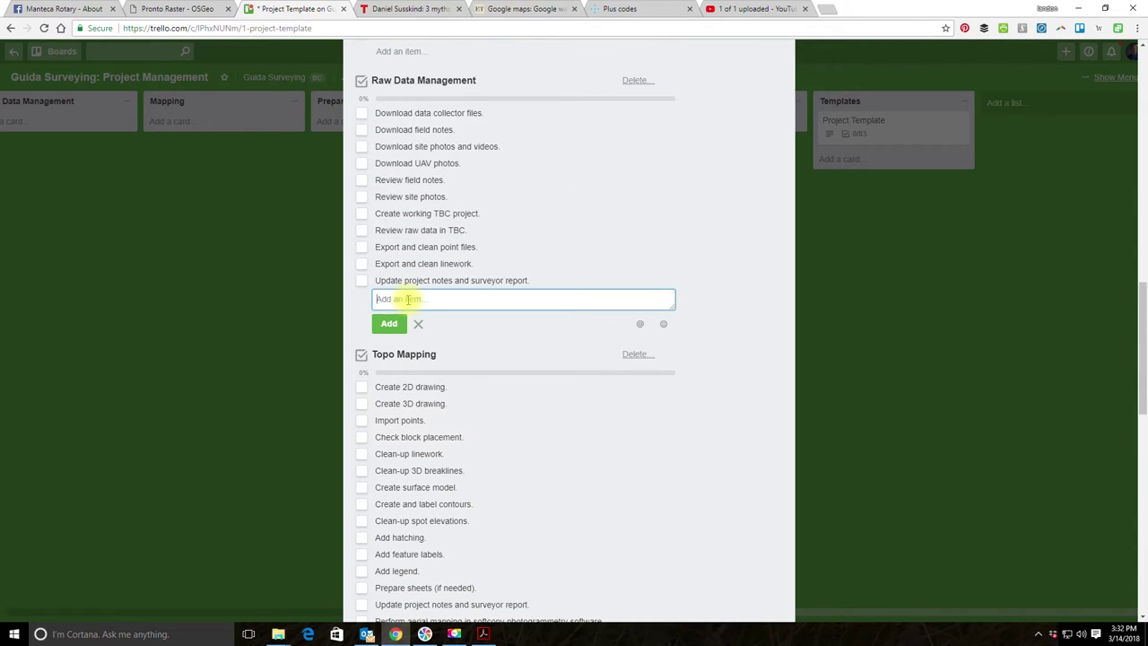
text(Crea)
text(te orthomosaic and)
key(BackSpace)
key(BackSpace)
key(BackSpace)
key(BackSpace)
key(BackSpace)
key(BackSpace)
key(BackSpace)
text(and DSM in sof)
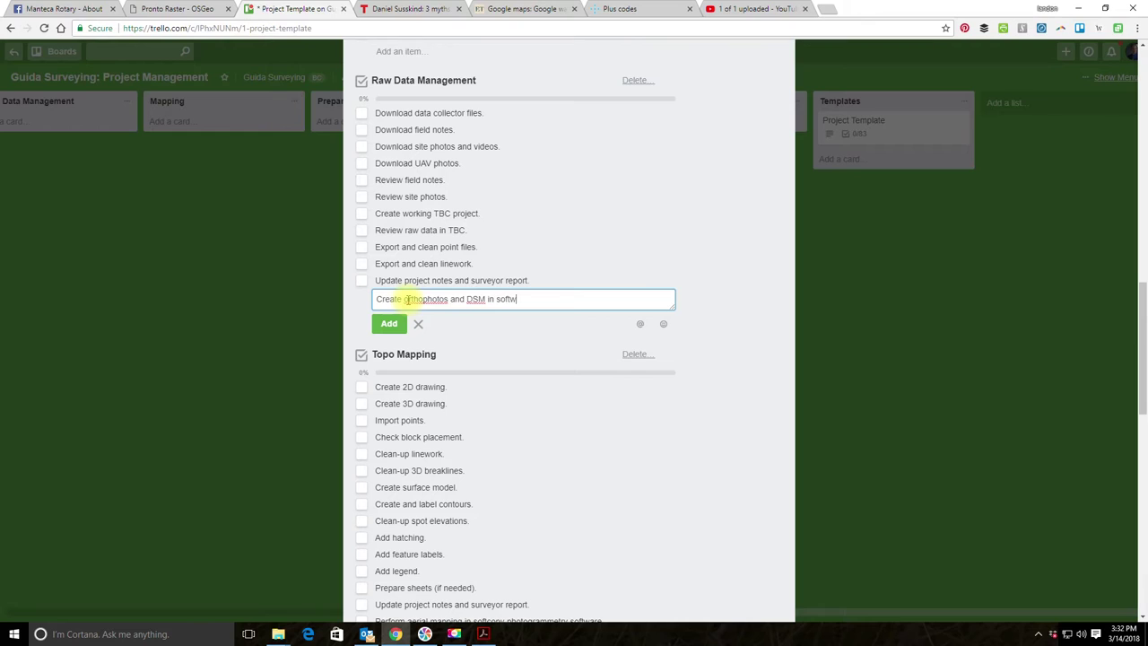
text(tcopy op)
text(otogrammetry software.)
key(Return)
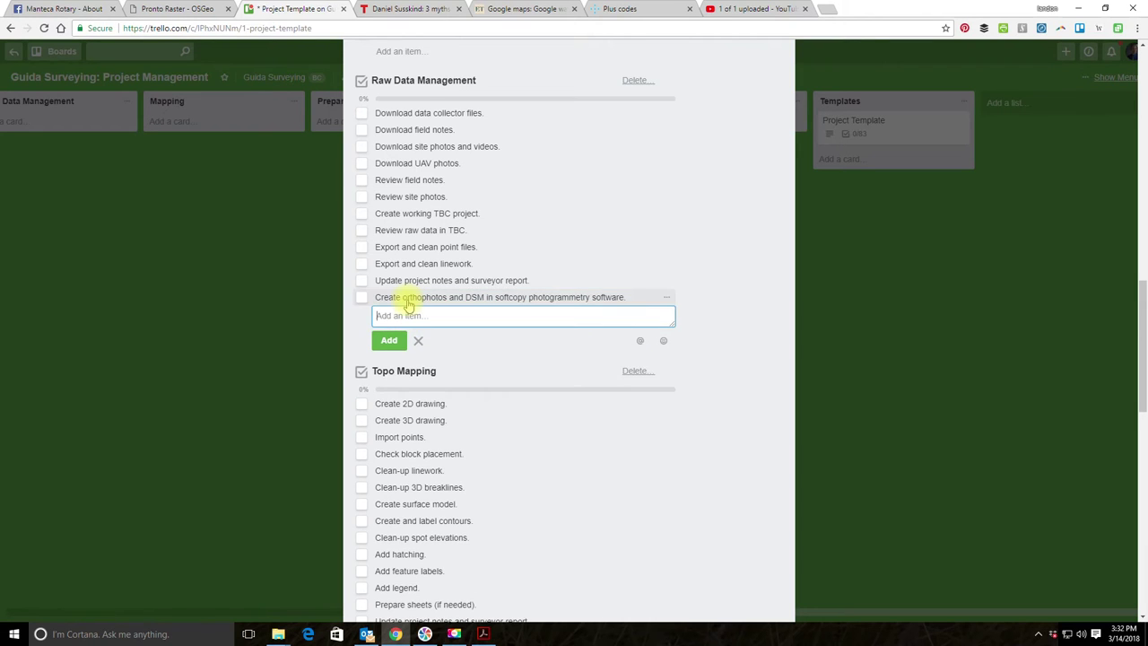
Add "Rename and review oblique aerial images." and "Review and tile orthophotography." to the end of the Prepare Deliverables checklist.
scroll(538, 269, down, 5)
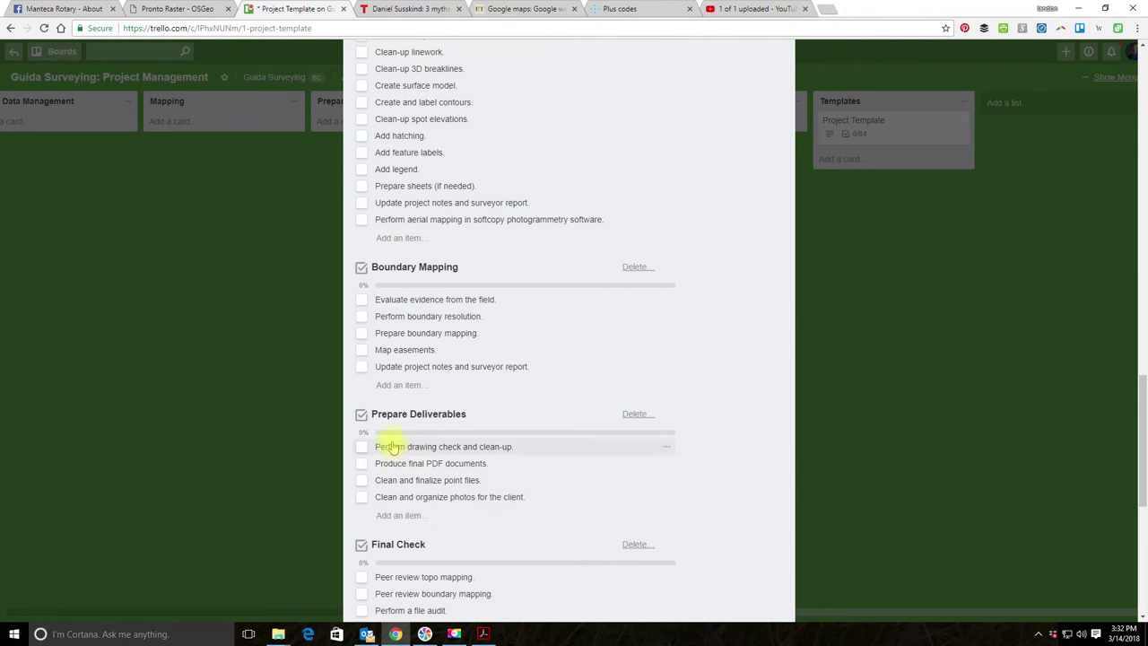
click(411, 515)
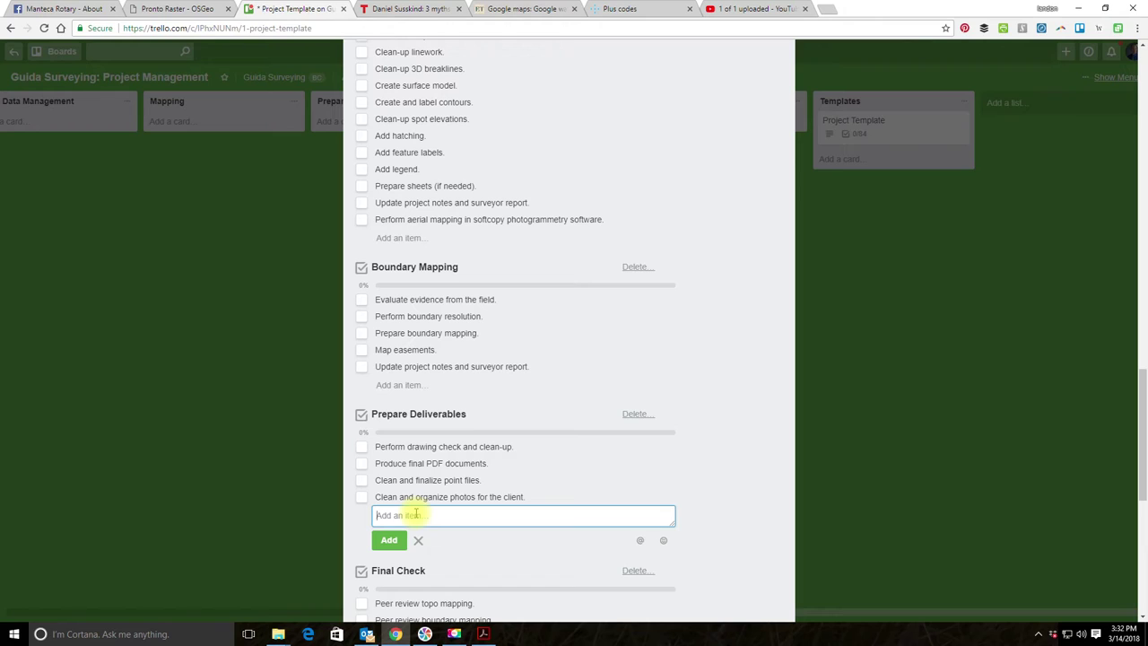
text(Rename and review oblique aerial images.)
key(Return)
text(Review and tile o)
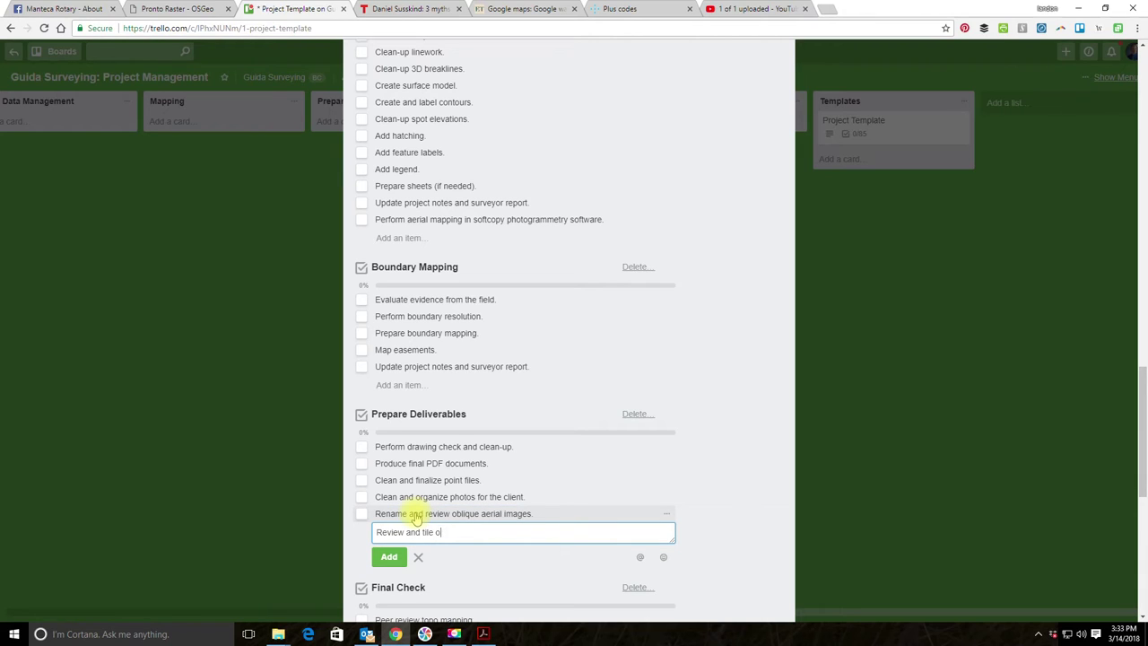
text(rthophotography.)
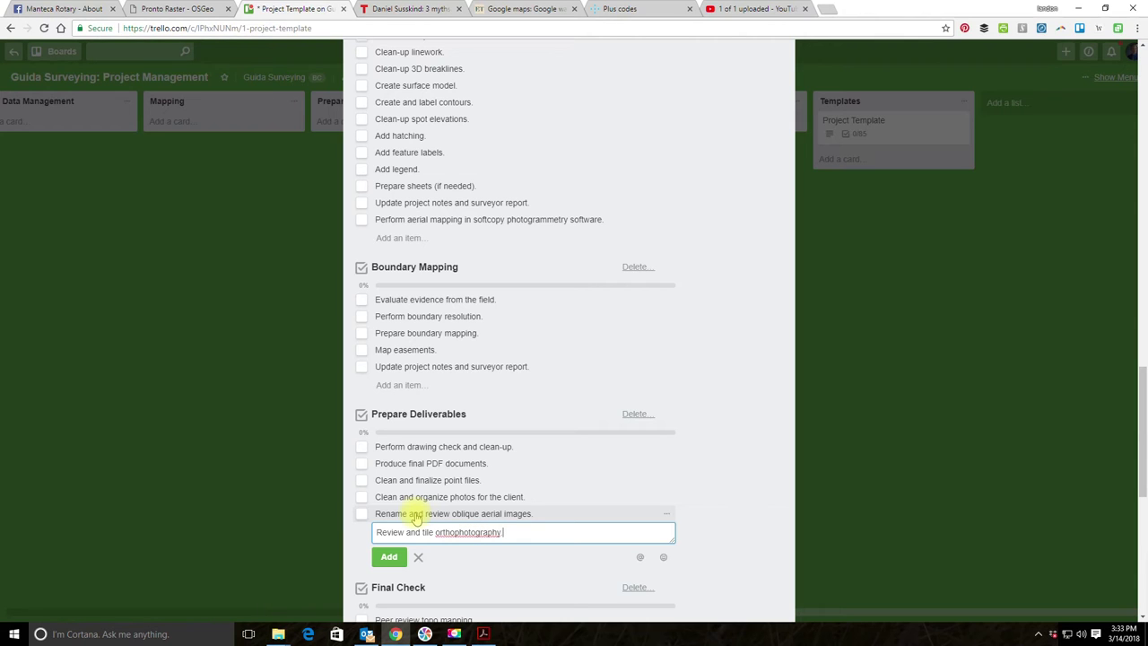
click(390, 555)
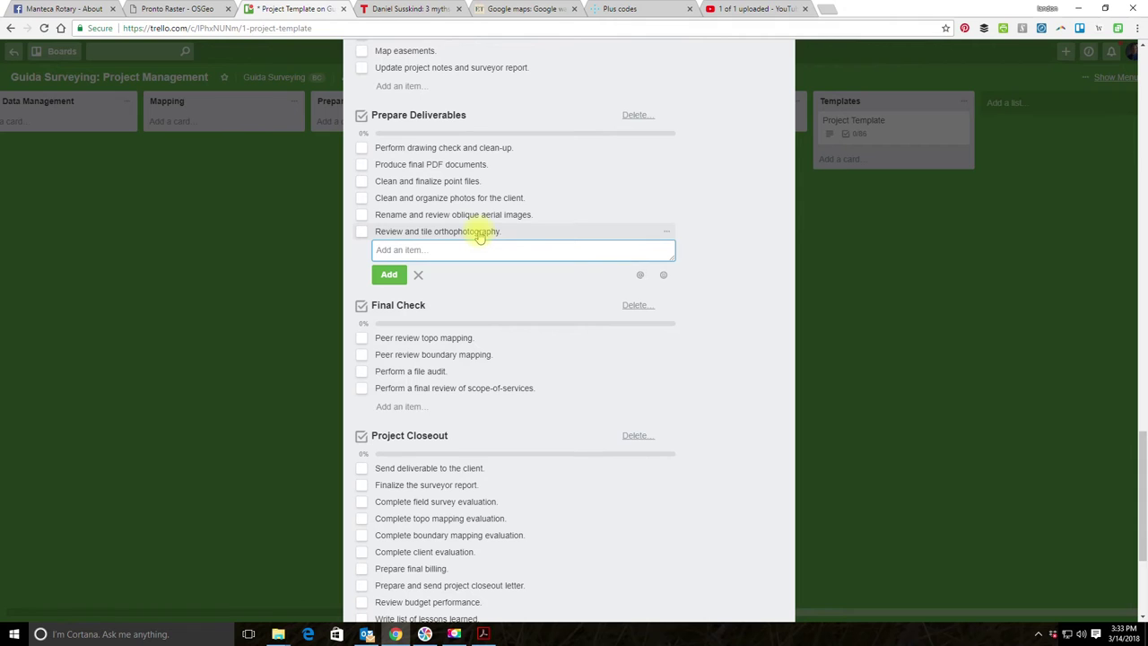
Create a new checklist named "UAV Mapping" on the Project Template card.
scroll(560, 235, down, 3)
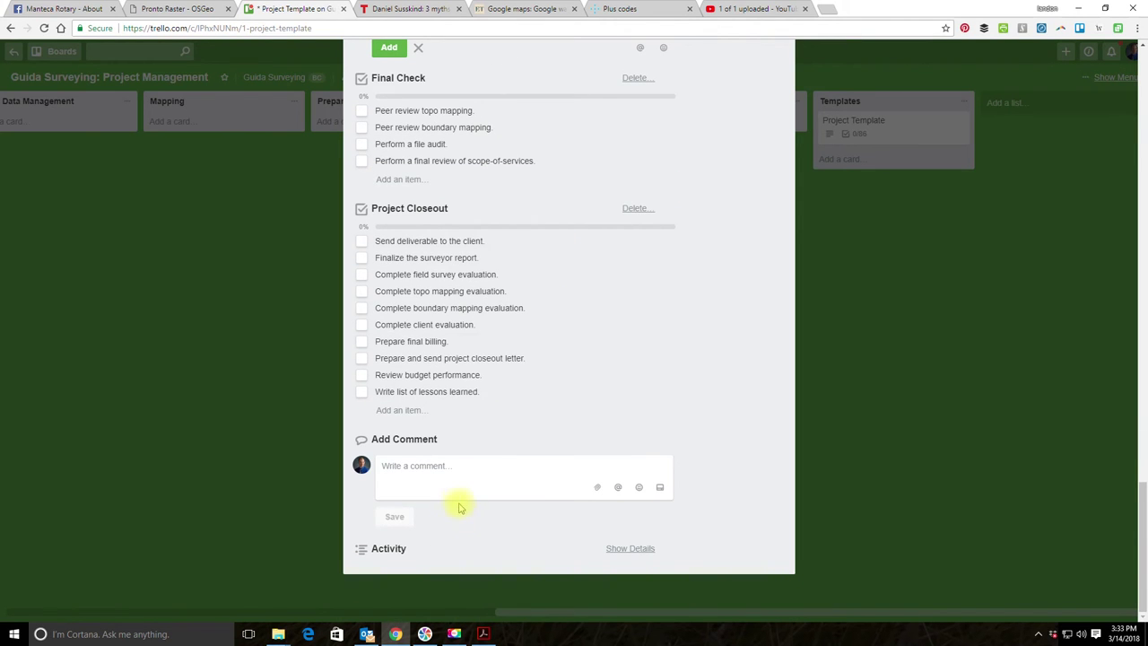
scroll(355, 606, up, 5)
scroll(355, 607, up, 15)
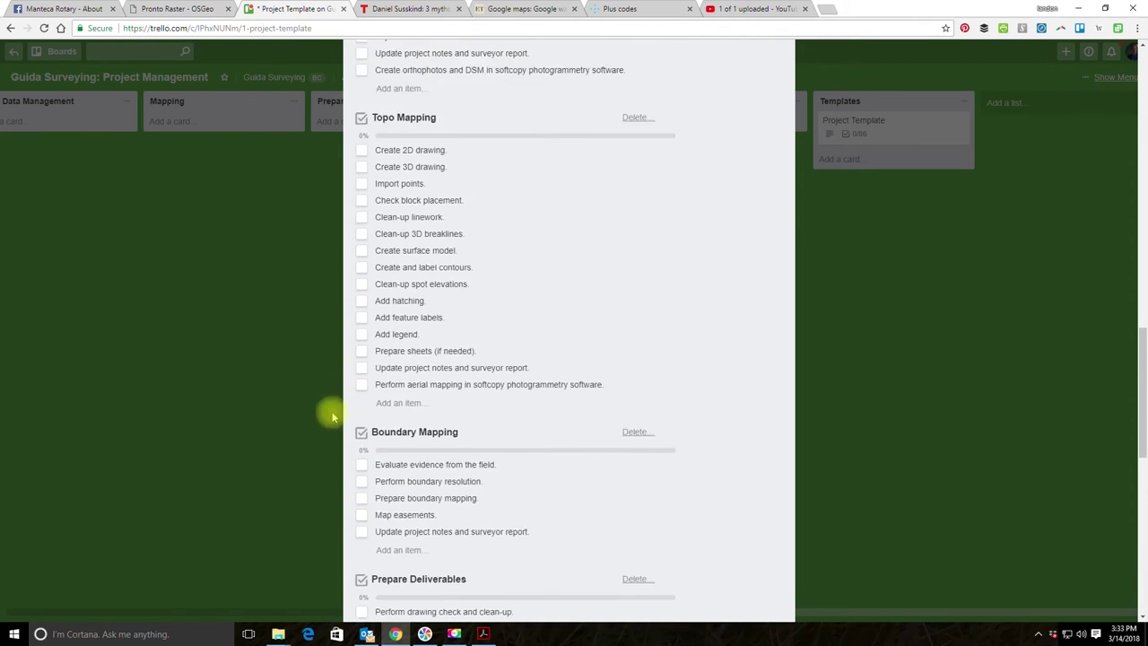
scroll(589, 469, down, 15)
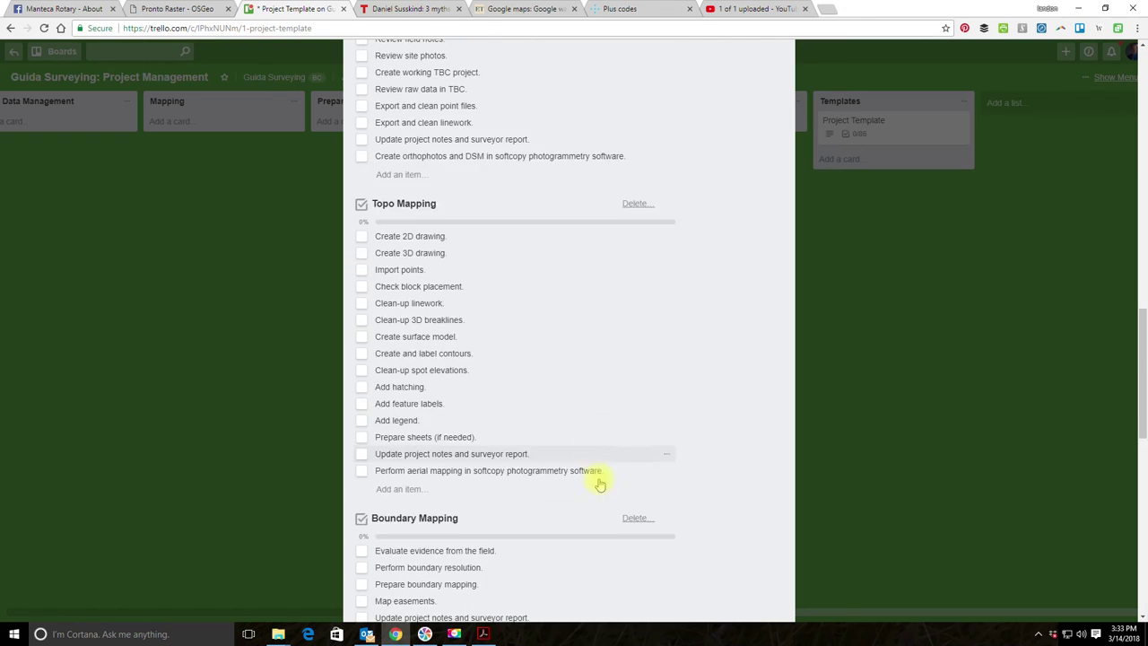
scroll(608, 516, up, 20)
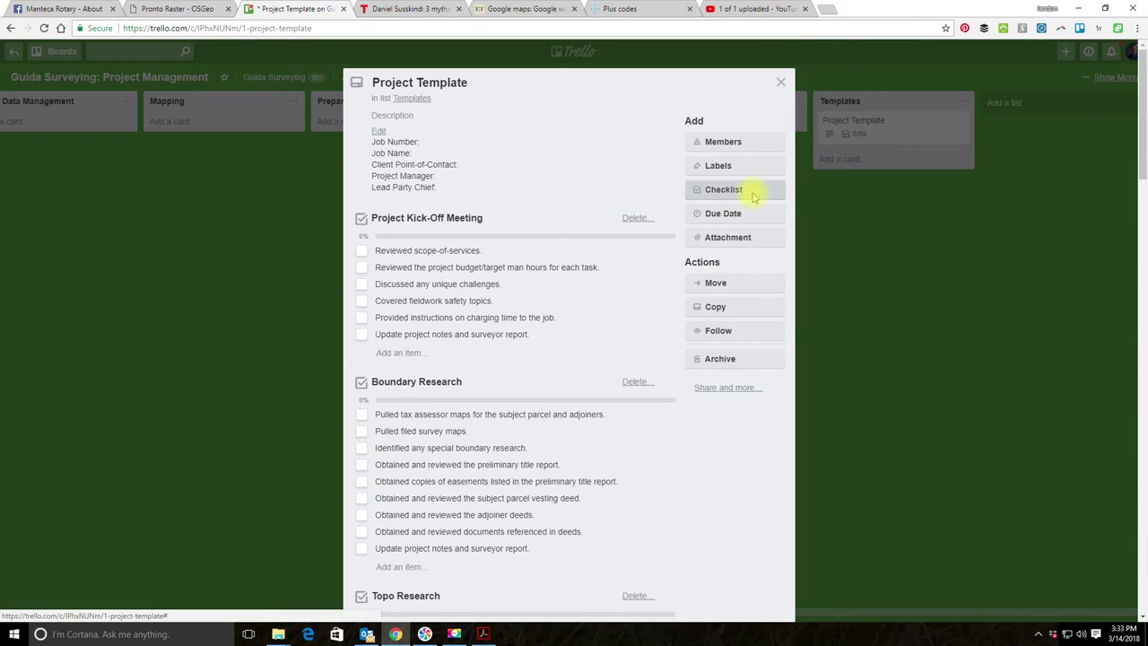
click(752, 191)
text(UAV Mapping)
key(Return)
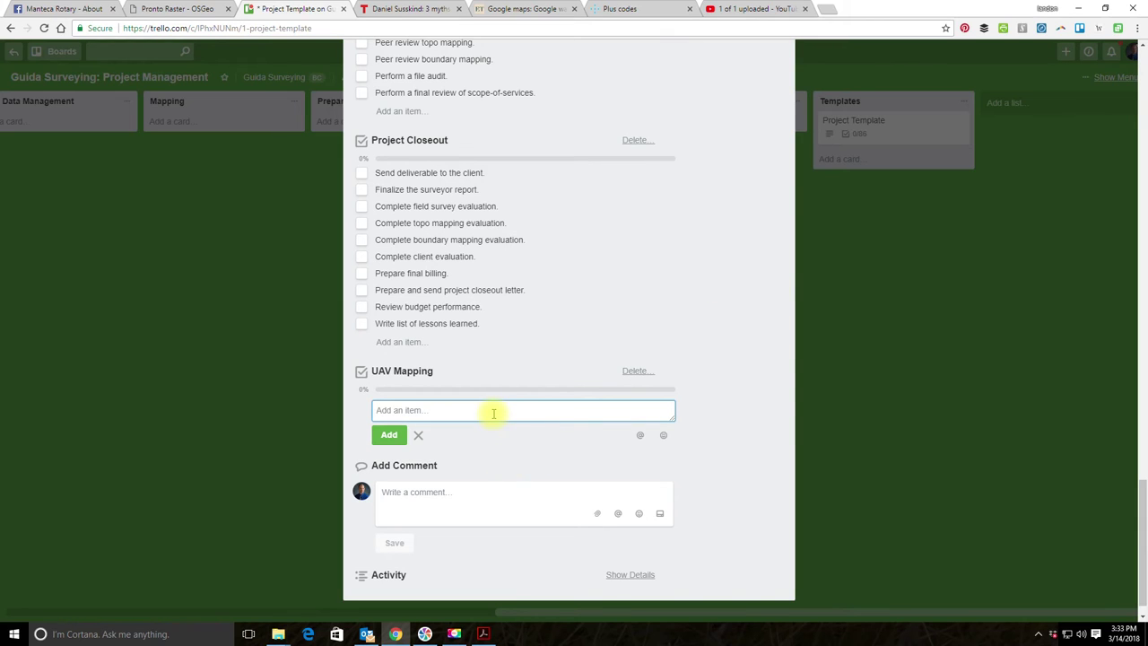
Add "Check airspace." and "Prepare field crew for UAV flight." as items in the UAV Mapping checklist.
text(Check airspace.)
key(Return)
text(Prepare fie)
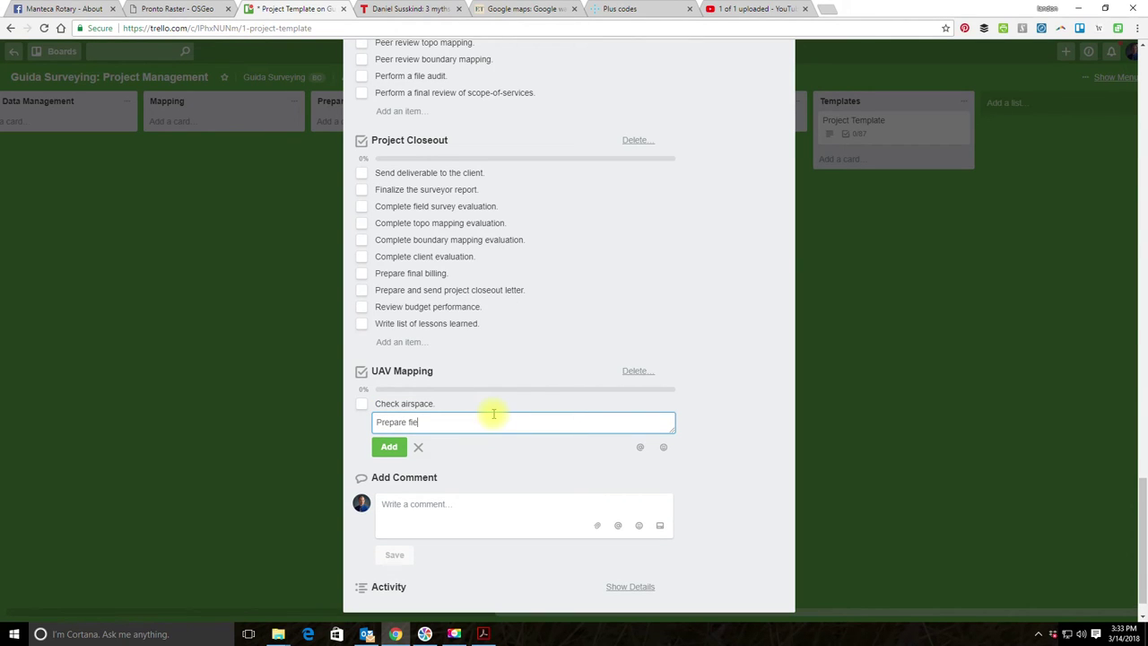
text(ld crew for UAV flight.)
key(Return)
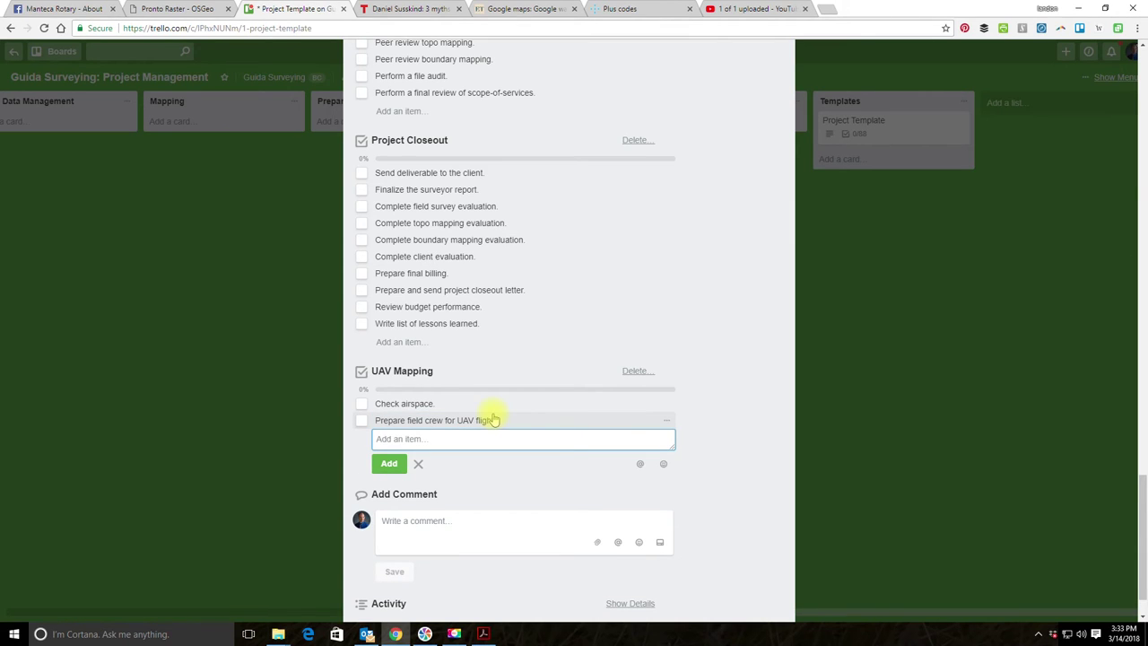
Add "Download UAV photos." and "Prepare orthophotos and DSM." to the end of the UAV Mapping checklist.
text(Download UAV photos.)
key(Return)
text(Prepare)
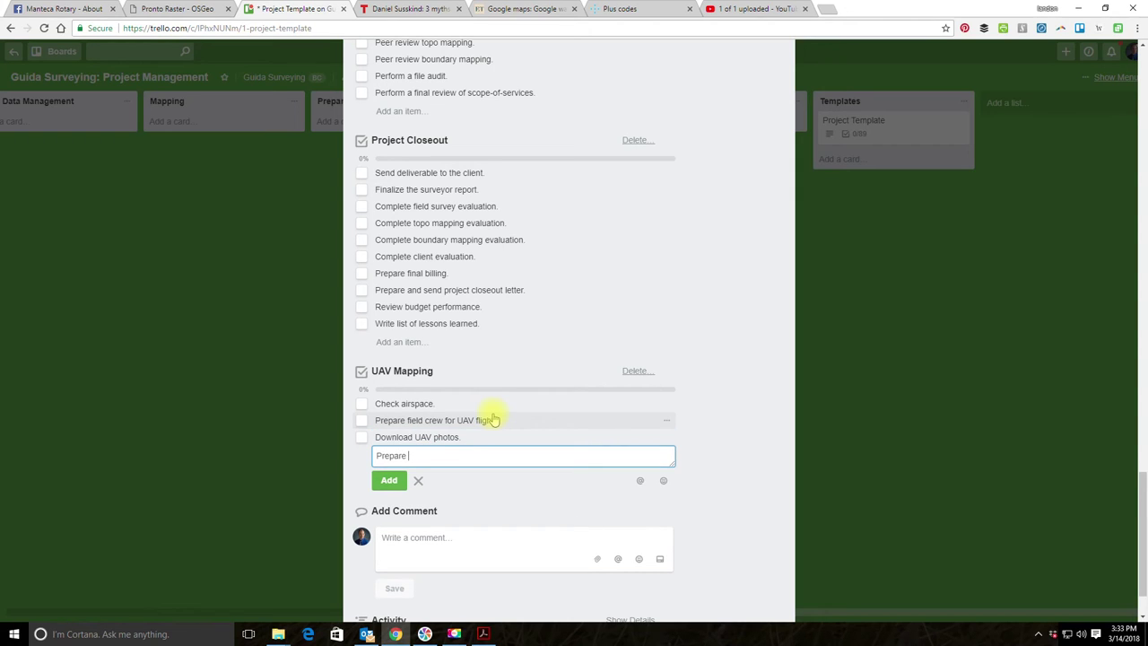
text( orthophotos and DSM.)
key(Return)
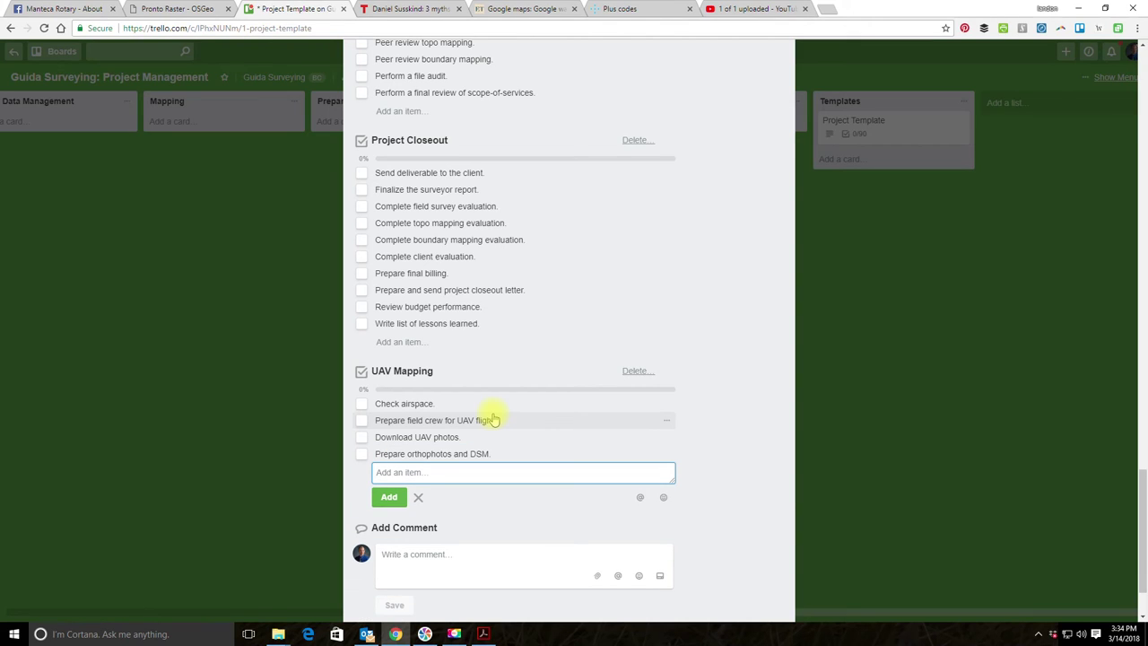
text(Rename and review)
key(BackSpace)
key(BackSpace)
key(BackSpace)
key(BackSpace)
key(BackSpace)
key(BackSpace)
key(BackSpace)
key(BackSpace)
key(BackSpace)
key(BackSpace)
key(BackSpace)
key(BackSpace)
key(BackSpace)
key(BackSpace)
key(BackSpace)
key(BackSpace)
key(BackSpace)
Add "Perform aerial mapping.", "Rename and review oblique aerial photos." and "Review and tile orthophotography." to the end of the UAV Mapping checklist.
text(Perform aerial mapping.)
key(Return)
text(Rename and review o)
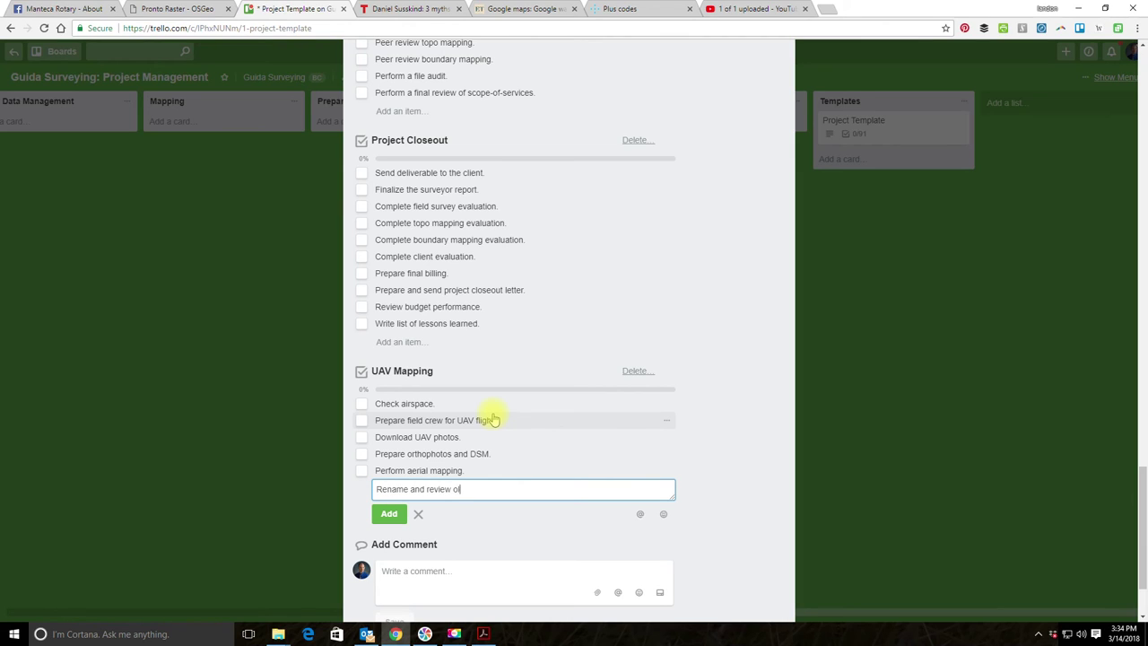
text(blique aerial photos.)
key(Return)
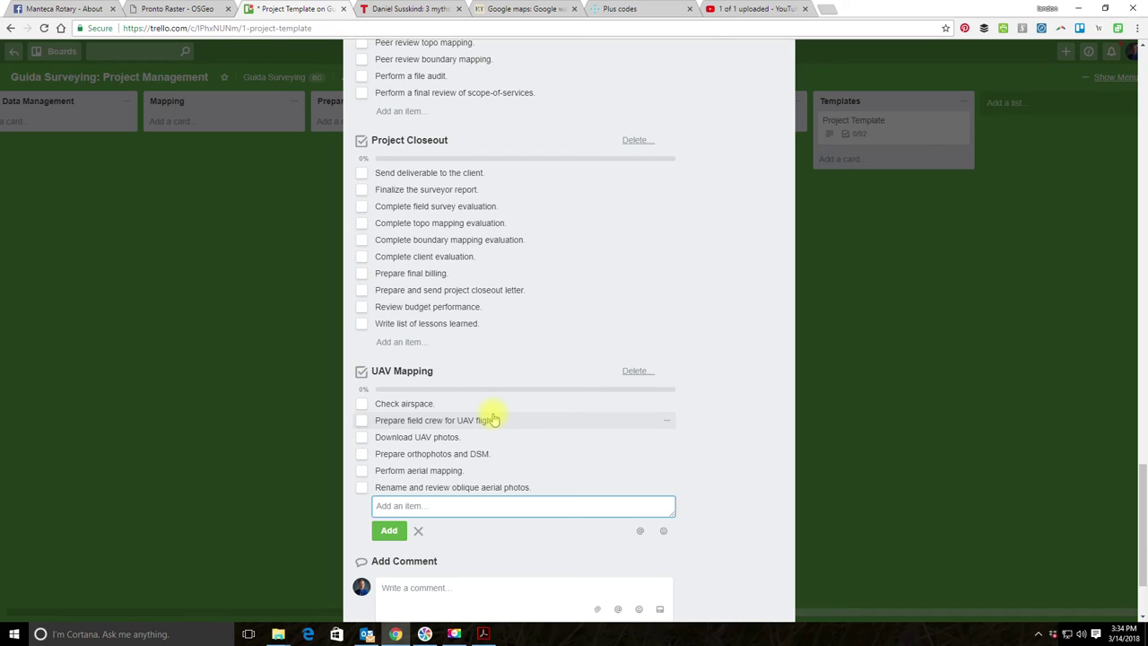
text(Review and tile orthophotography)
key(Return)
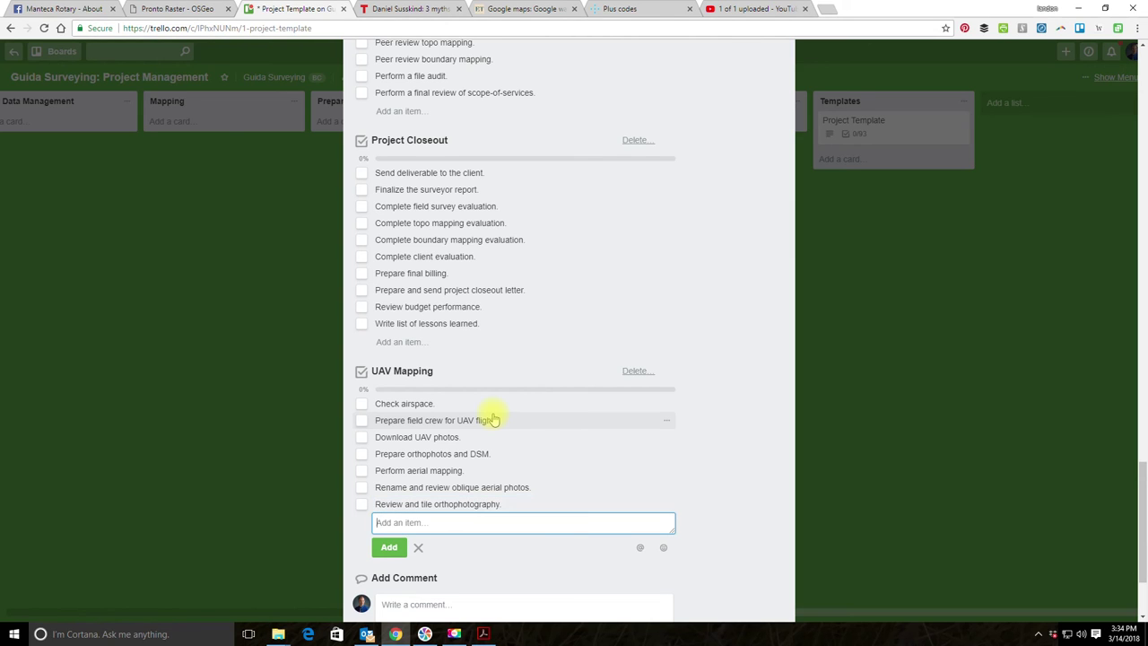
Review the UAV Mapping checklist and the checklists above it on the Project Template card.
scroll(456, 396, up, 2)
scroll(543, 418, down, 2)
scroll(709, 392, up, 3)
scroll(687, 392, up, 5)
scroll(687, 392, down, 4)
scroll(574, 314, down, 1)
scroll(578, 366, down, 3)
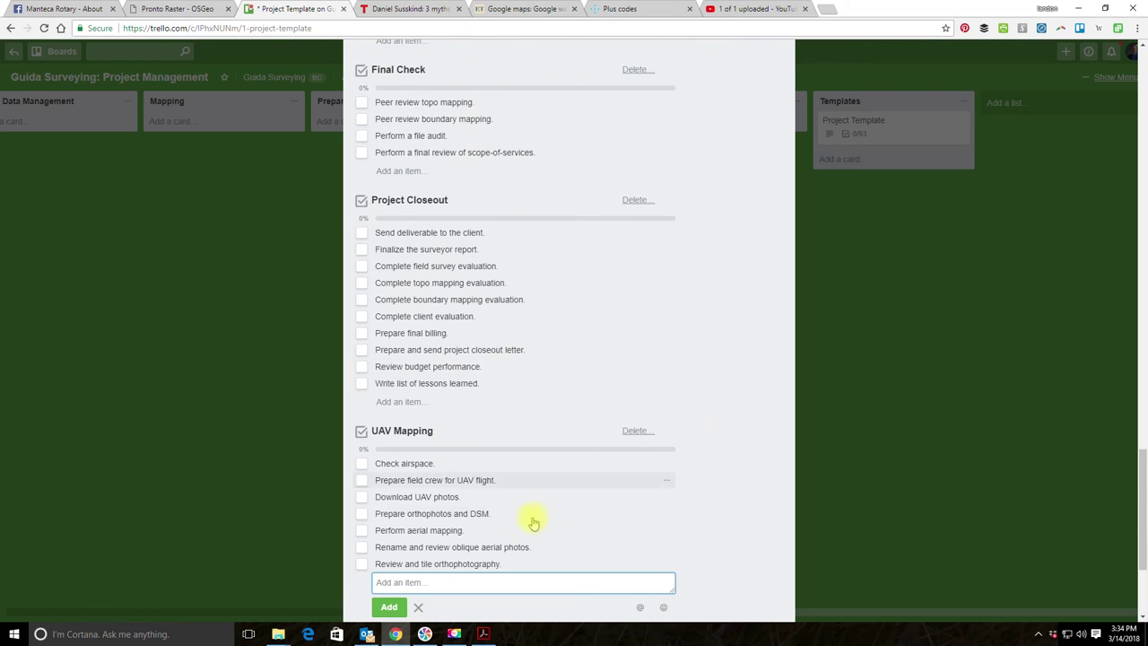
scroll(619, 431, down, 3)
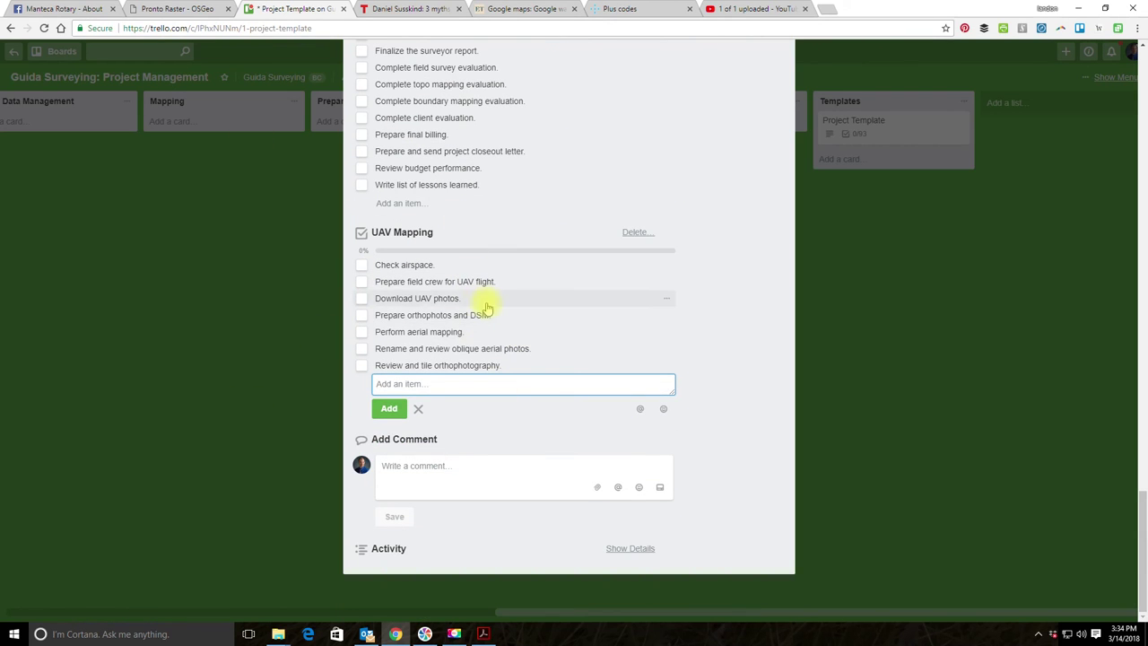
scroll(1005, 584, up, 3)
scroll(660, 394, down, 3)
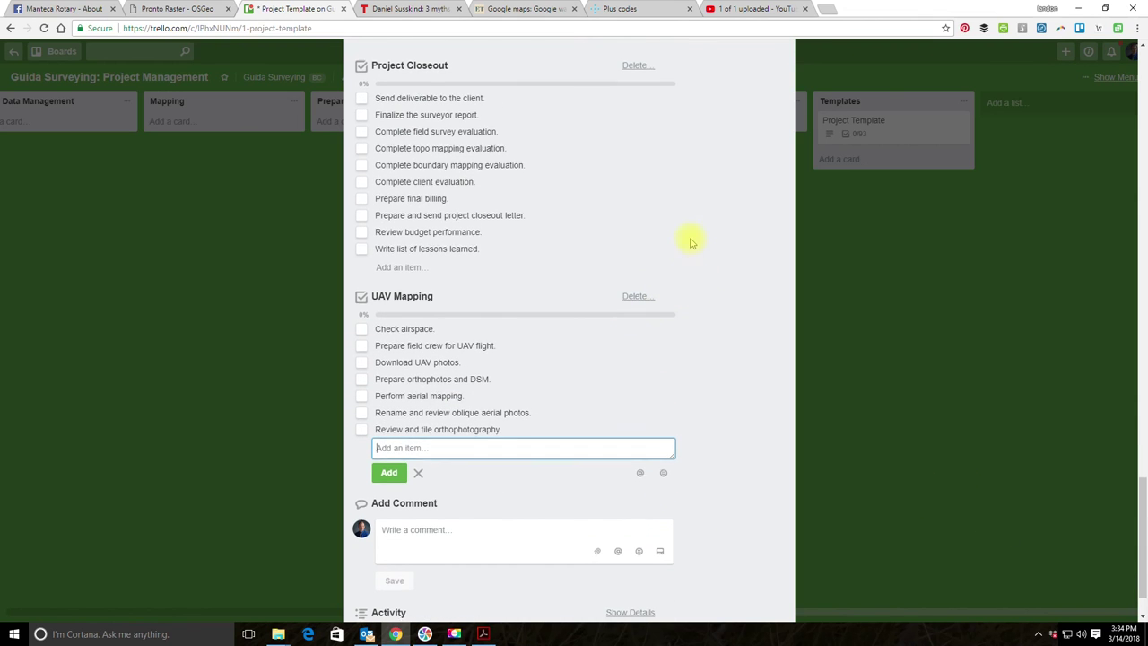
Close the Project Template card and bring the board's In The Hopper list into view.
scroll(681, 269, up, 15)
scroll(699, 273, up, 3)
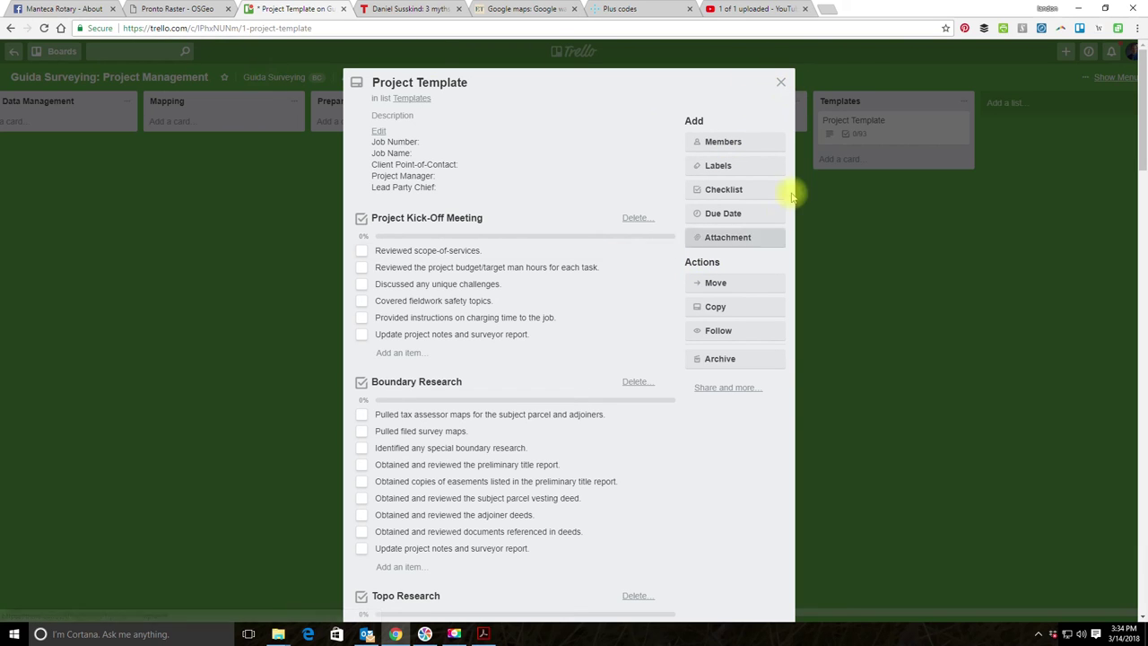
click(781, 82)
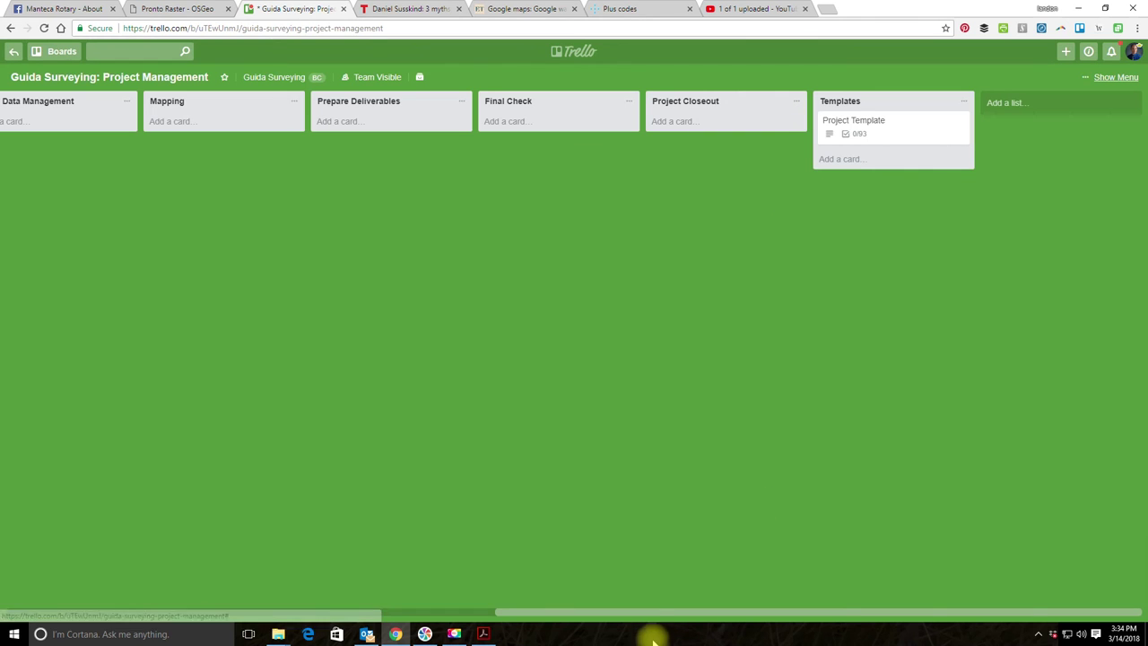
drag(654, 613, 299, 587)
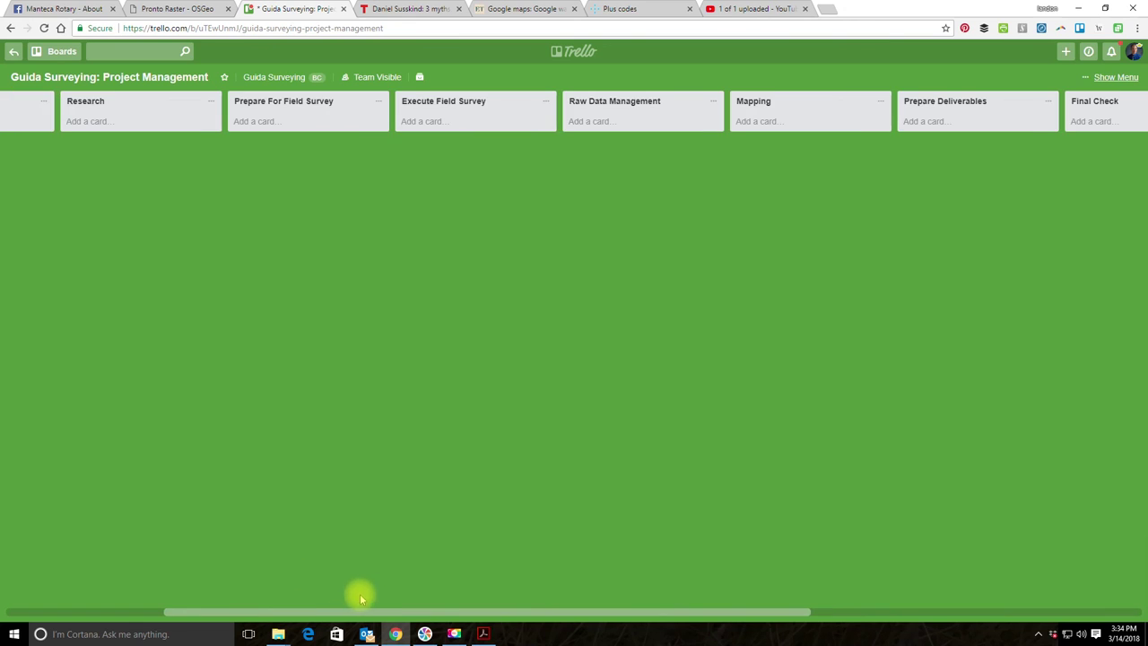
drag(367, 610, 166, 613)
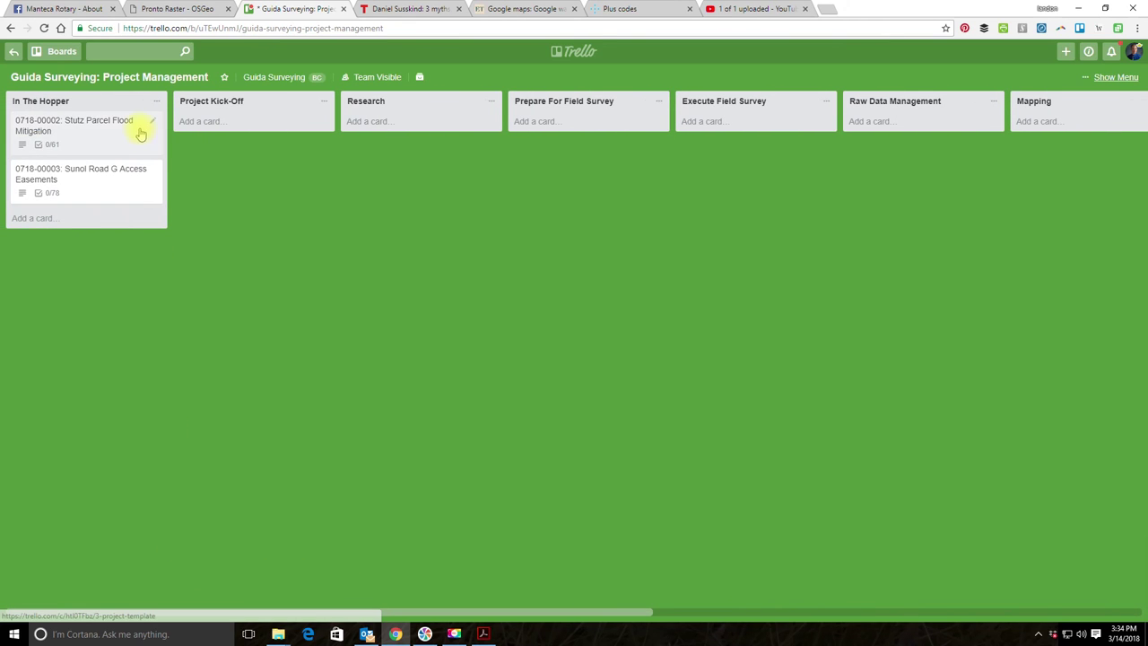